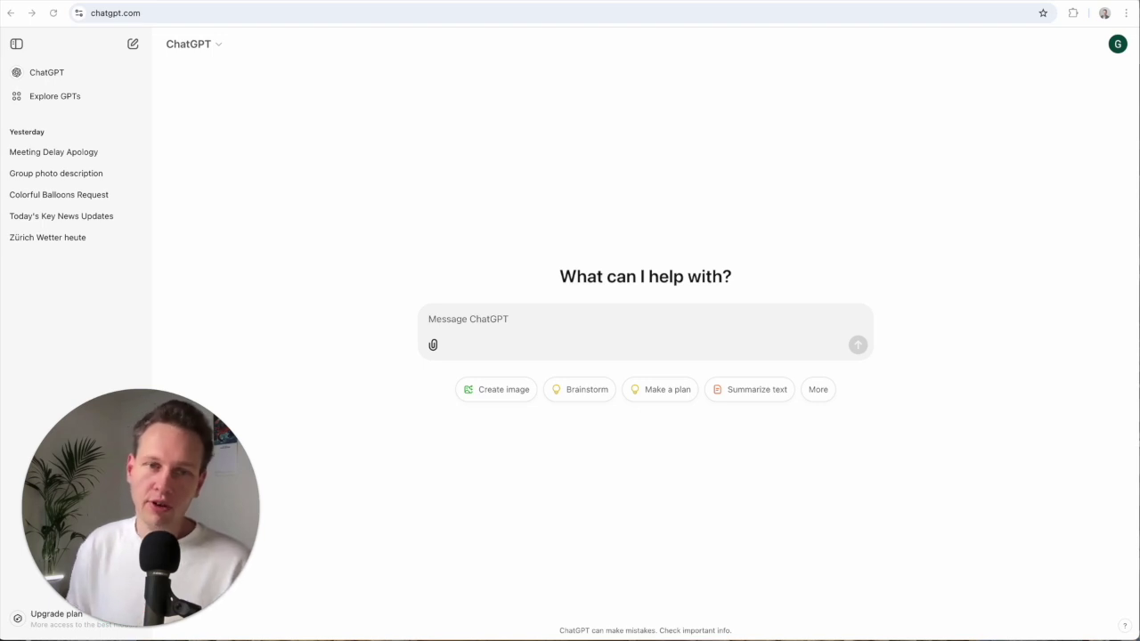
Send the word 火车, typed as huoche with the pinyin IME, as a new message.
{"action": "left_click", "coordinate": [482, 319]}
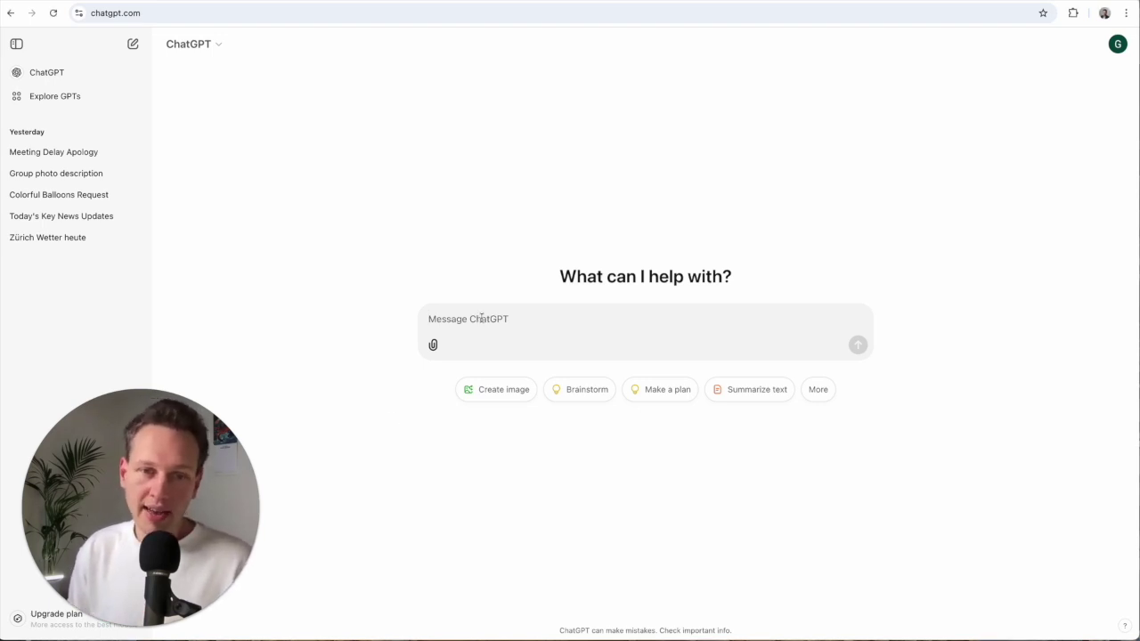
{"action": "type", "text": "huoche"}
{"action": "key", "text": "space"}
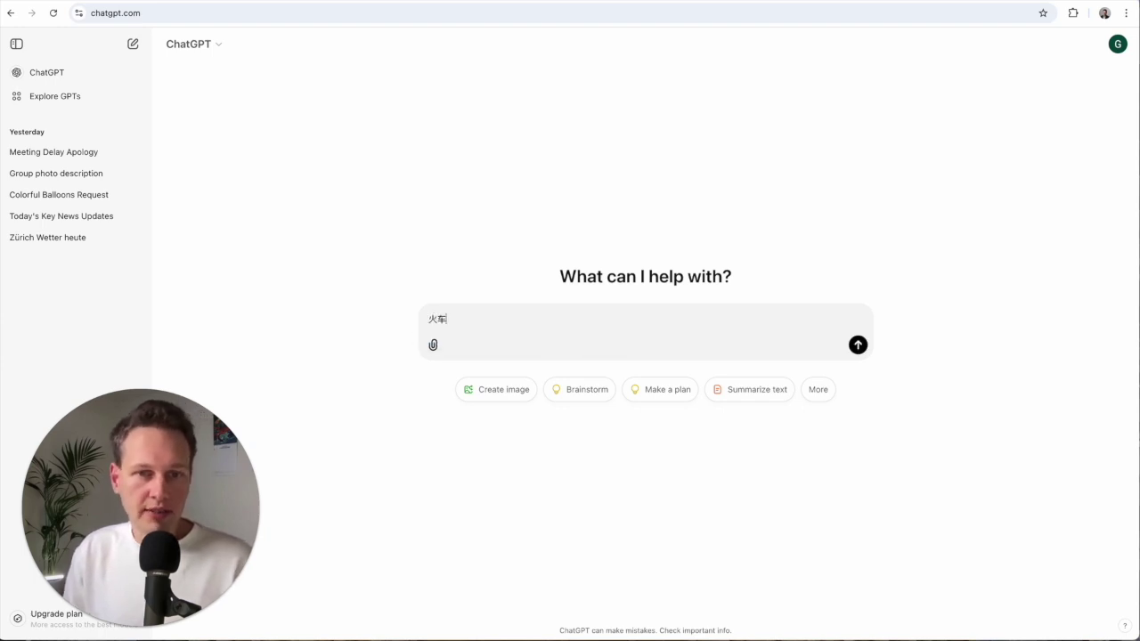
{"action": "key", "text": "Return"}
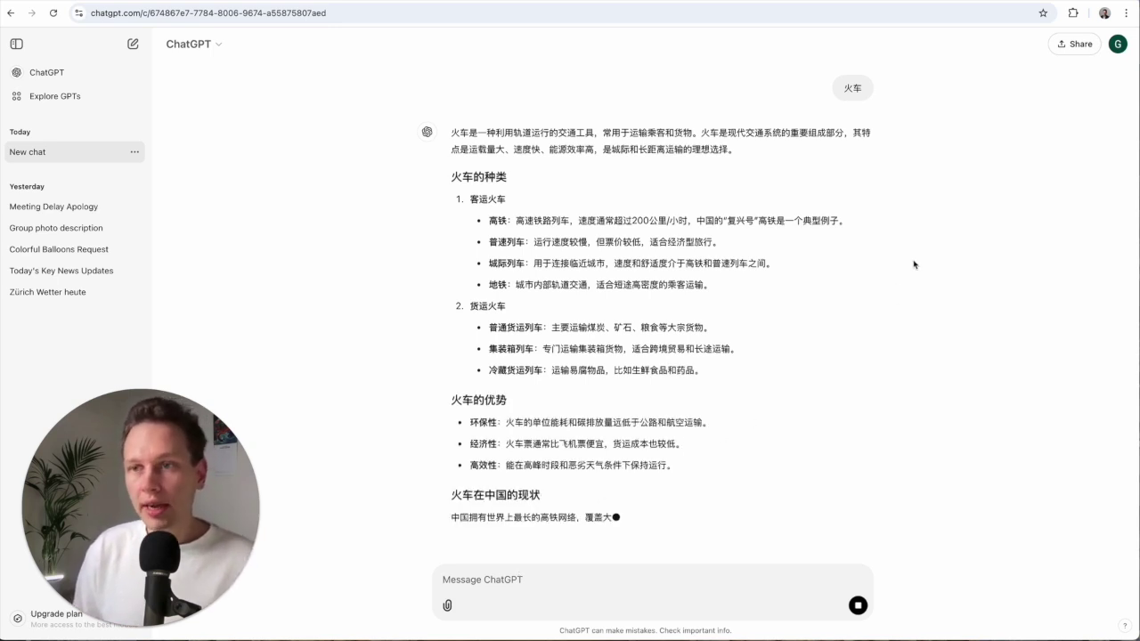
In Customize ChatGPT, paste the instruction requesting pinyin, translation and a sample sentence per Chinese word.
{"action": "left_click", "coordinate": [1118, 46]}
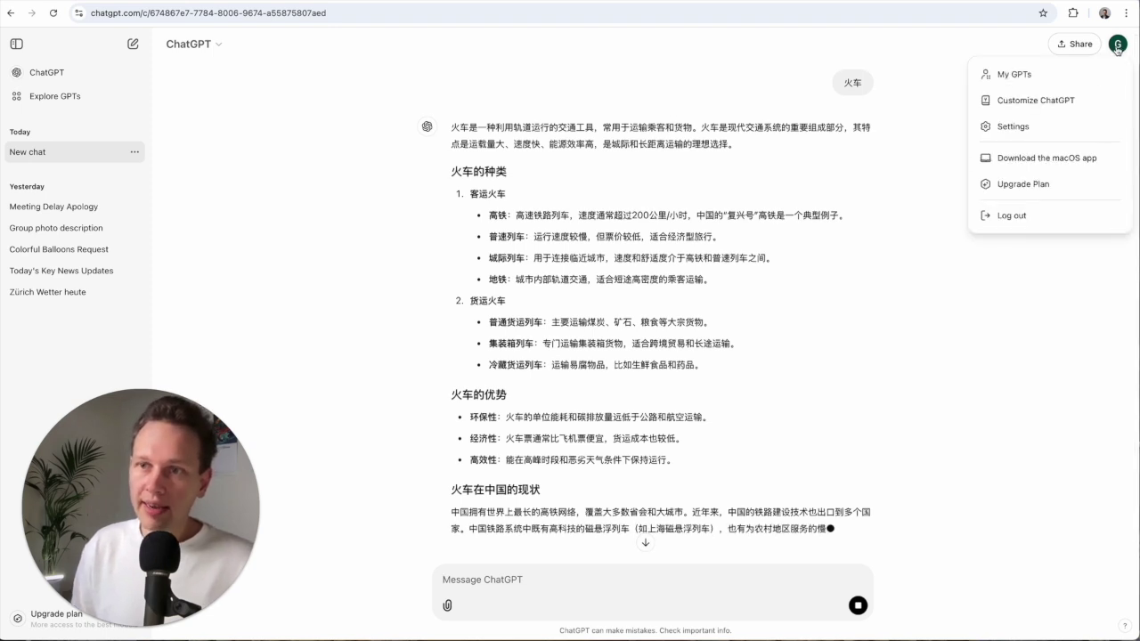
{"action": "left_click", "coordinate": [1034, 101]}
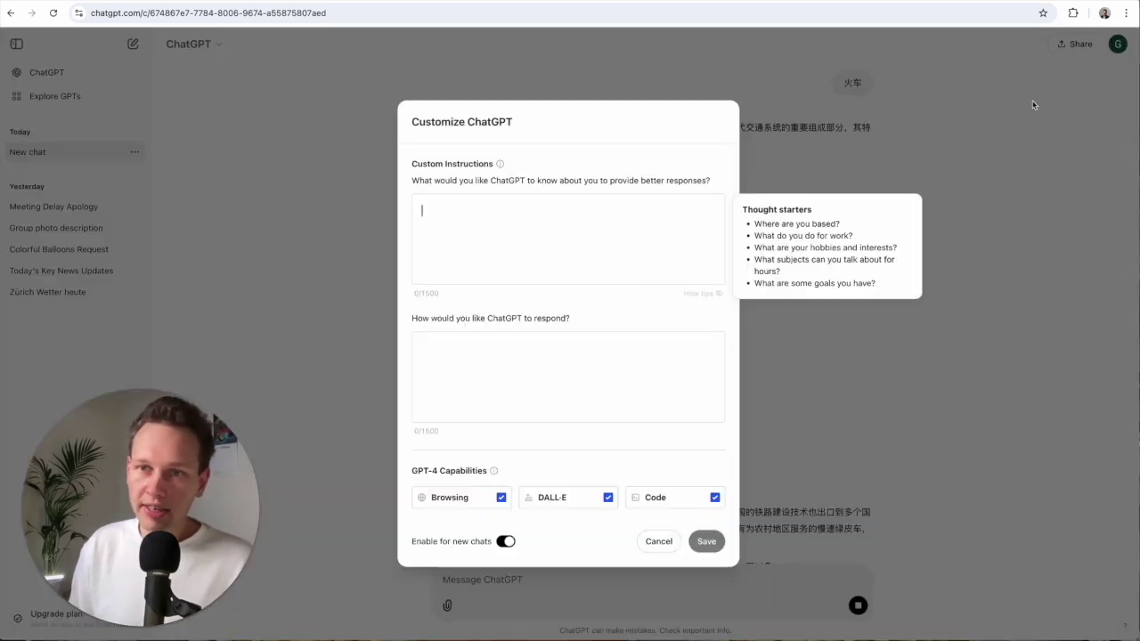
{"action": "left_click", "coordinate": [530, 246]}
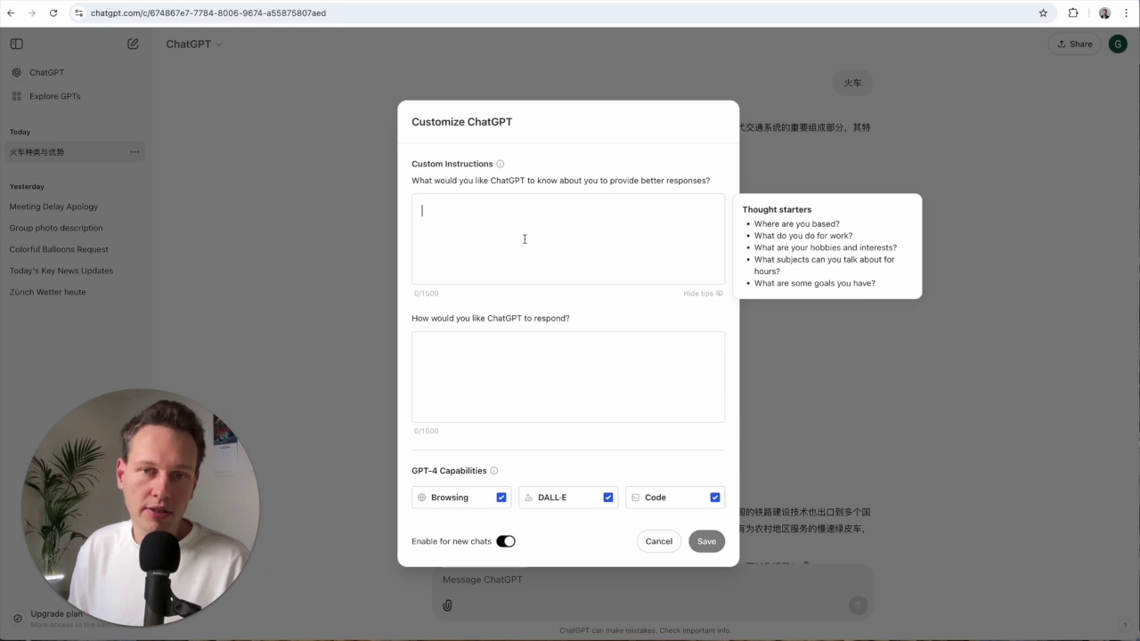
{"action": "mouse_move", "coordinate": [500, 168]}
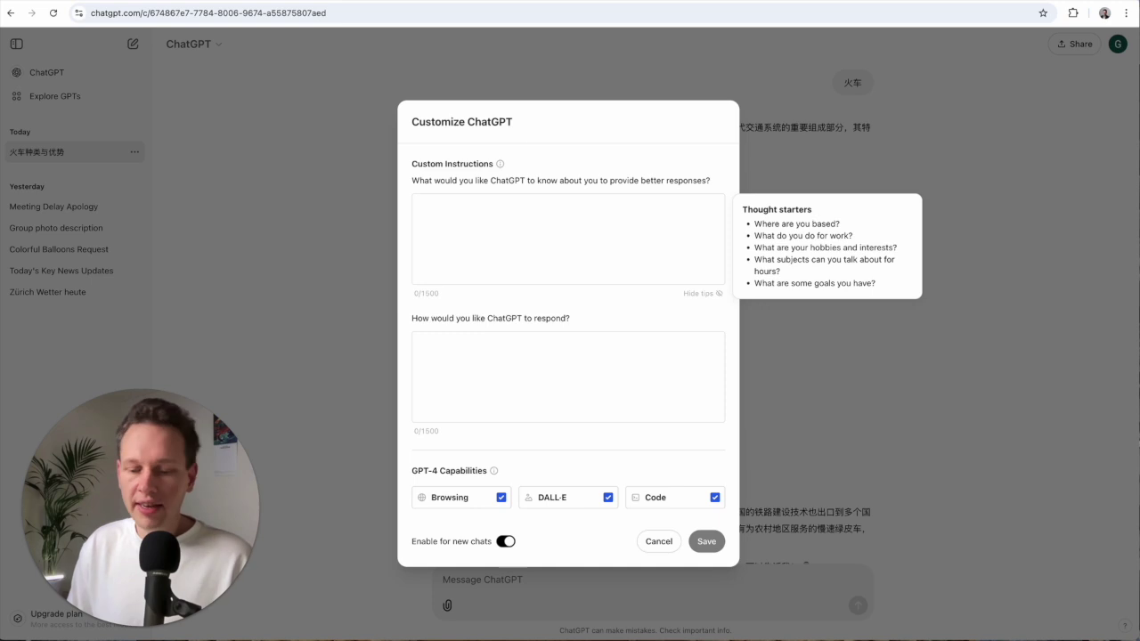
{"action": "left_click", "coordinate": [448, 255]}
{"action": "type", "text": "When I give you a Chinese word, give me pinyin and translation as a response, and then a very short sample sentence, also with pinyin and translation. If I tell you the same word again do exactly the same, but every time with a different  sentence.  Try to use everyday practical language for the sample sentences."}
{"action": "scroll", "coordinate": [448, 253], "scroll_direction": "up", "scroll_amount": 1}
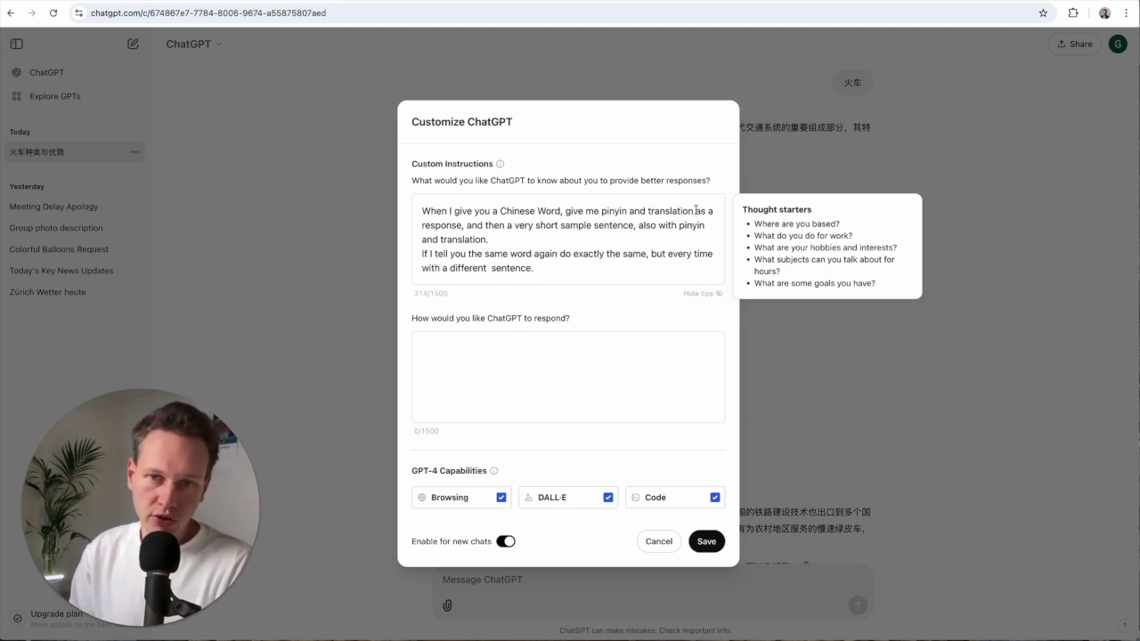
{"action": "left_click_drag", "start_coordinate": [463, 225], "coordinate": [502, 242]}
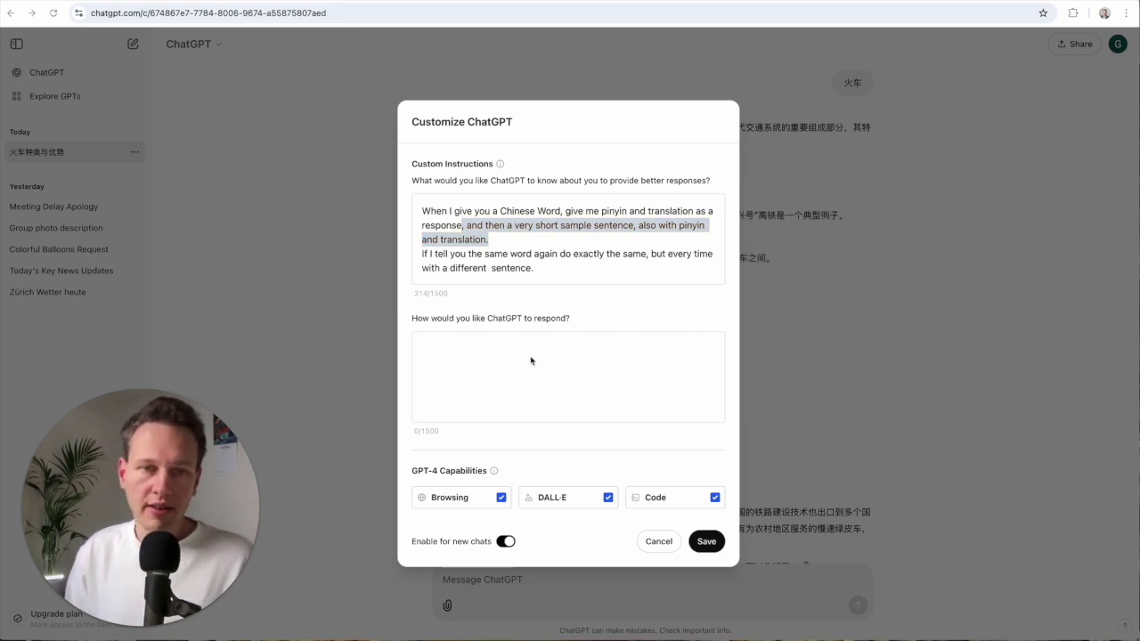
Paste an example reply into the response-format box and save the custom instructions.
{"action": "left_click", "coordinate": [502, 350]}
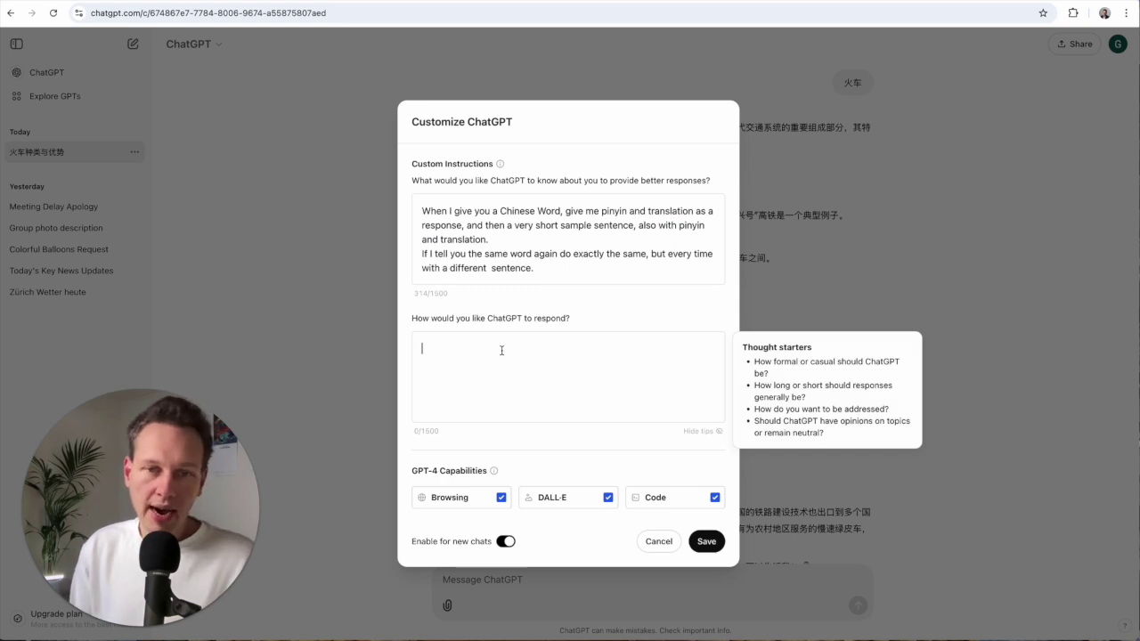
{"action": "type", "text": "世纪 (shì jì) - century  Sample sentence: 怪哥梦想改变世纪。 (Guài gē mèngxiǎng gǎibiàn shìjì.) Translation: 怪哥 dreams of changing the century."}
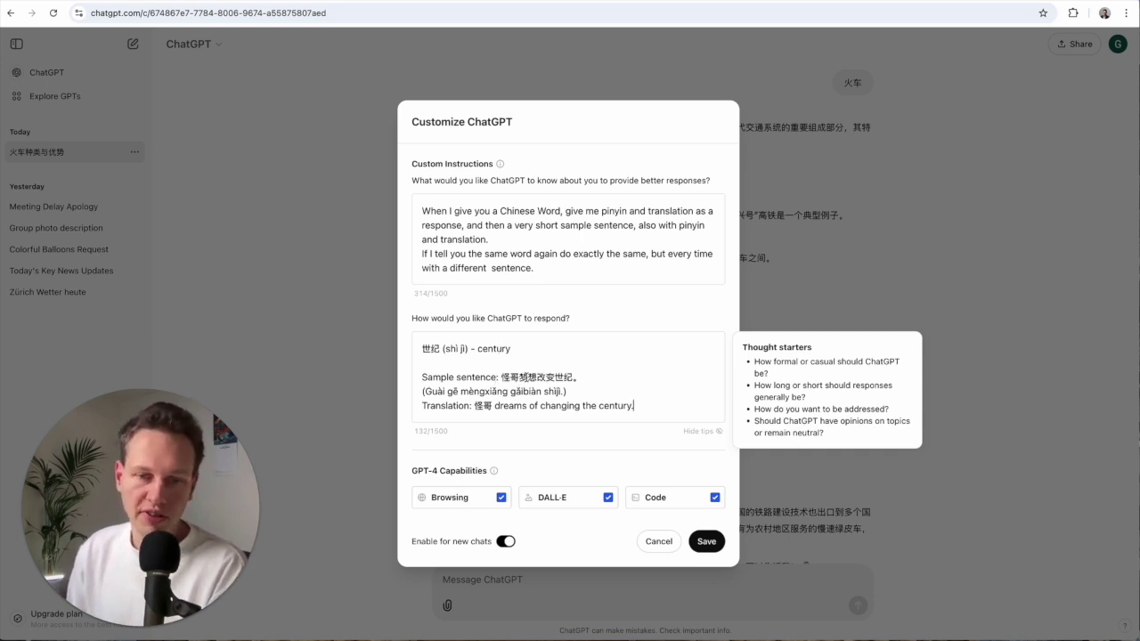
{"action": "left_click", "coordinate": [710, 541]}
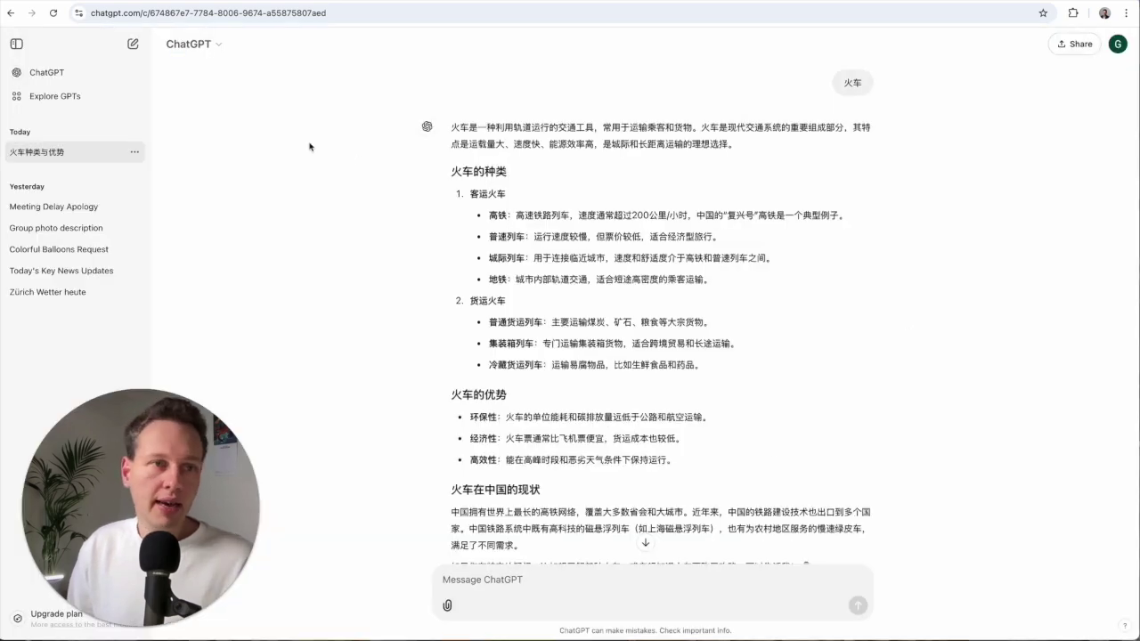
In a new chat, send 火车 again to get the huǒ chē – train formatted reply.
{"action": "left_click", "coordinate": [133, 44]}
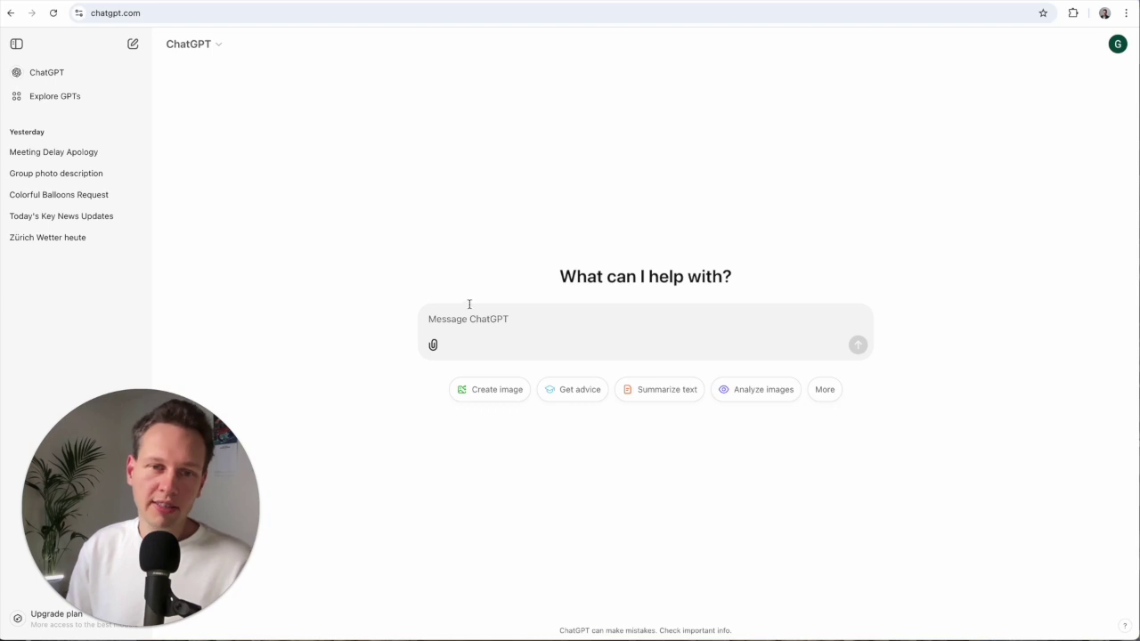
{"action": "type", "text": "huo"}
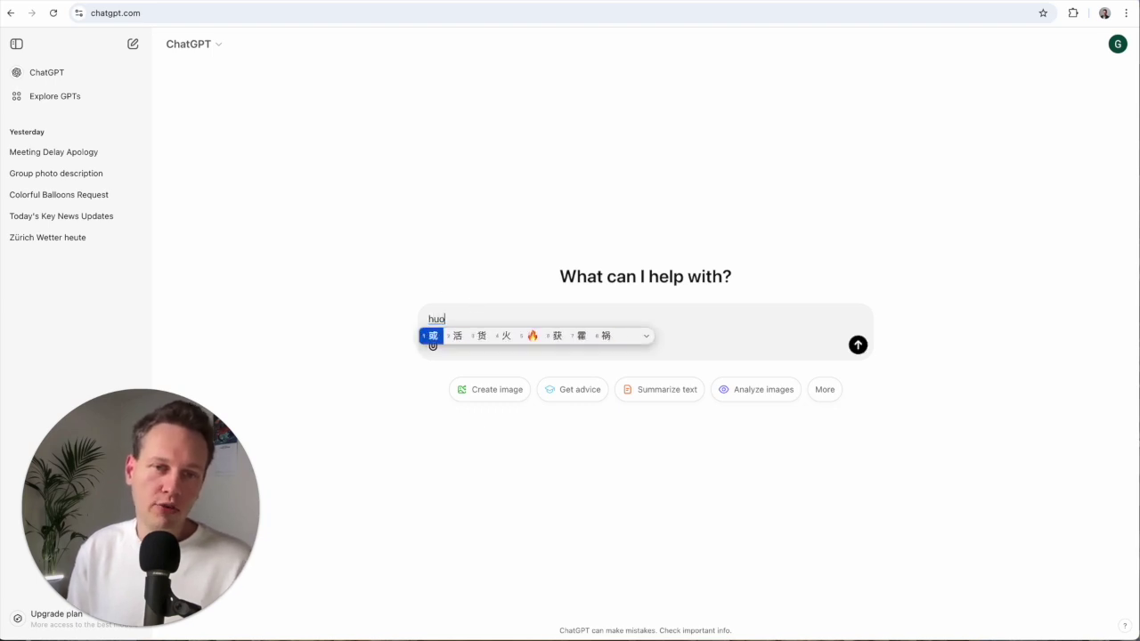
{"action": "type", "text": "che"}
{"action": "key", "text": "space"}
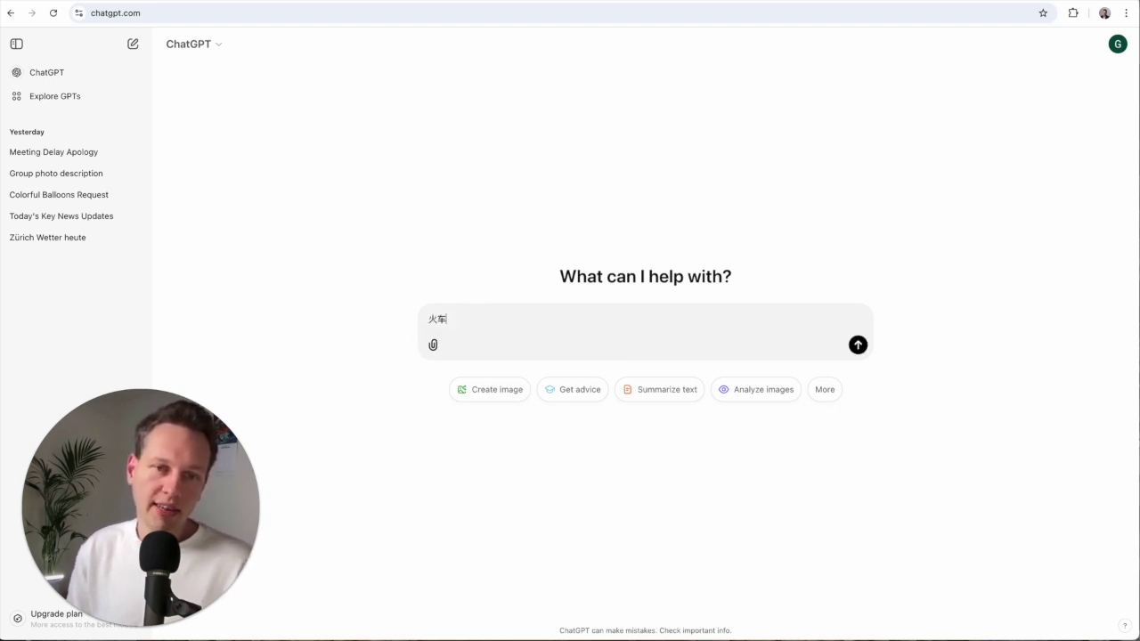
{"action": "key", "text": "Return"}
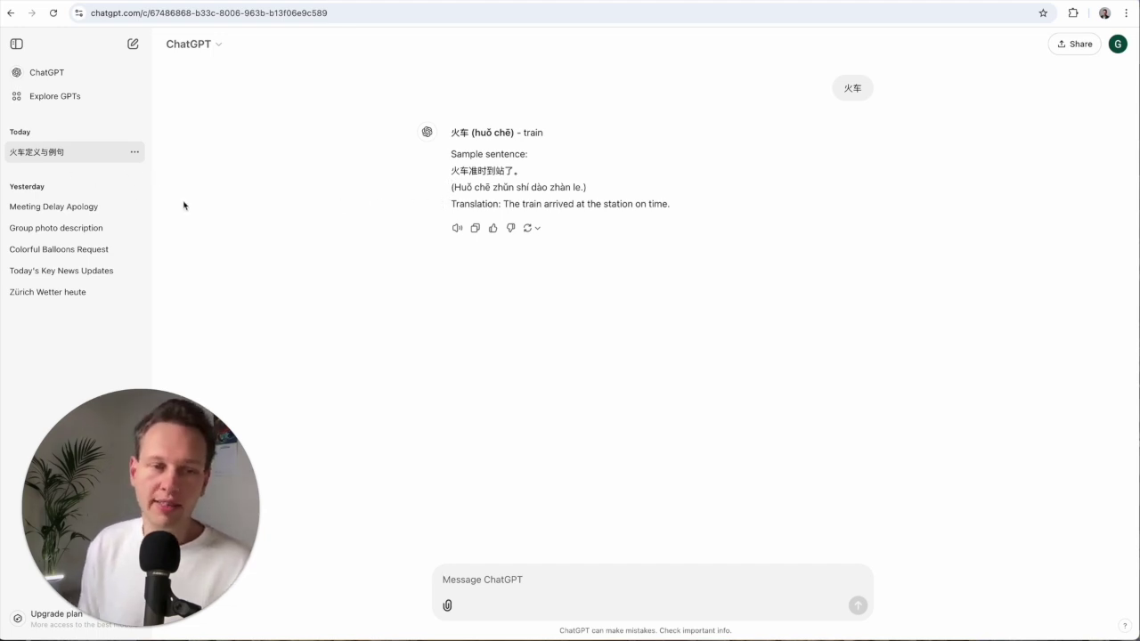
Turn on Memory under Settings > Personalization, then close Settings.
{"action": "left_click", "coordinate": [1117, 44]}
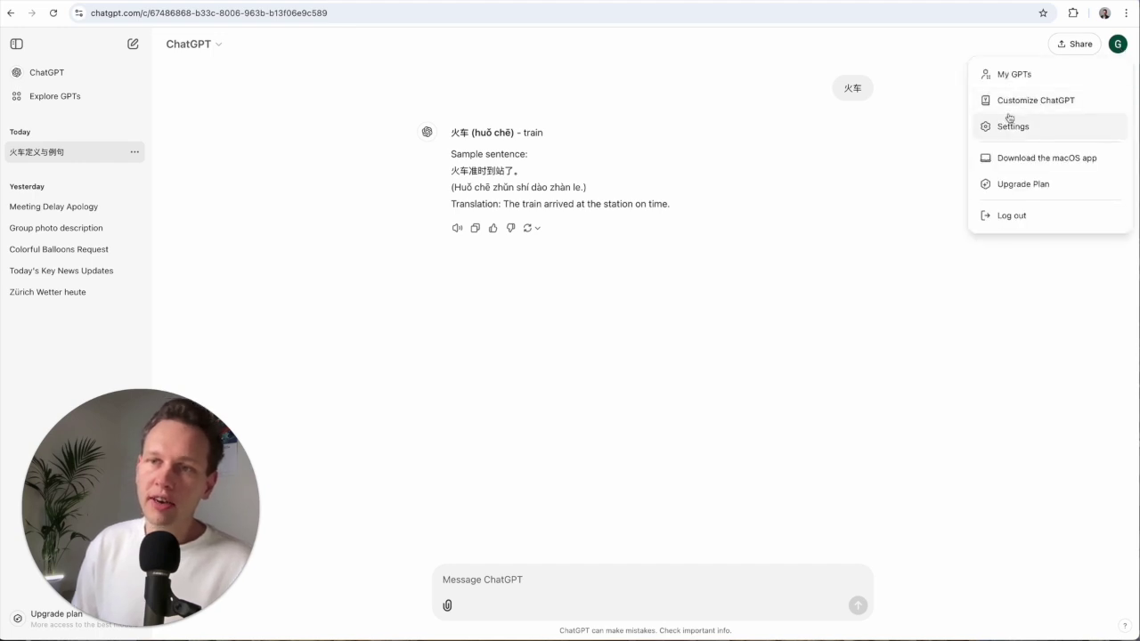
{"action": "left_click", "coordinate": [183, 193]}
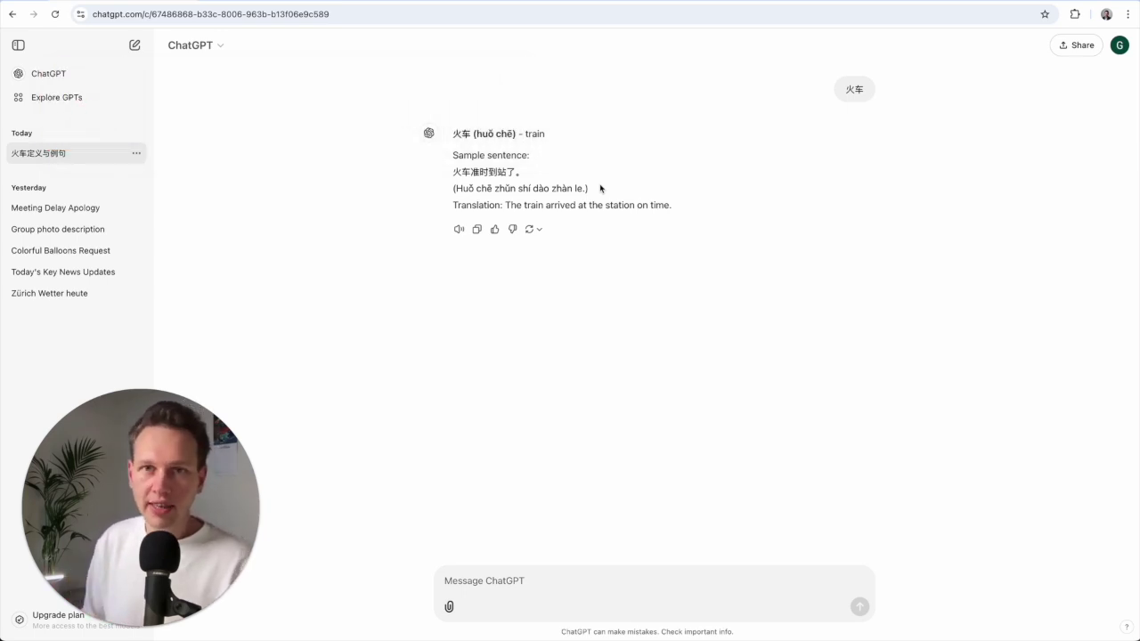
{"action": "left_click", "coordinate": [1120, 49]}
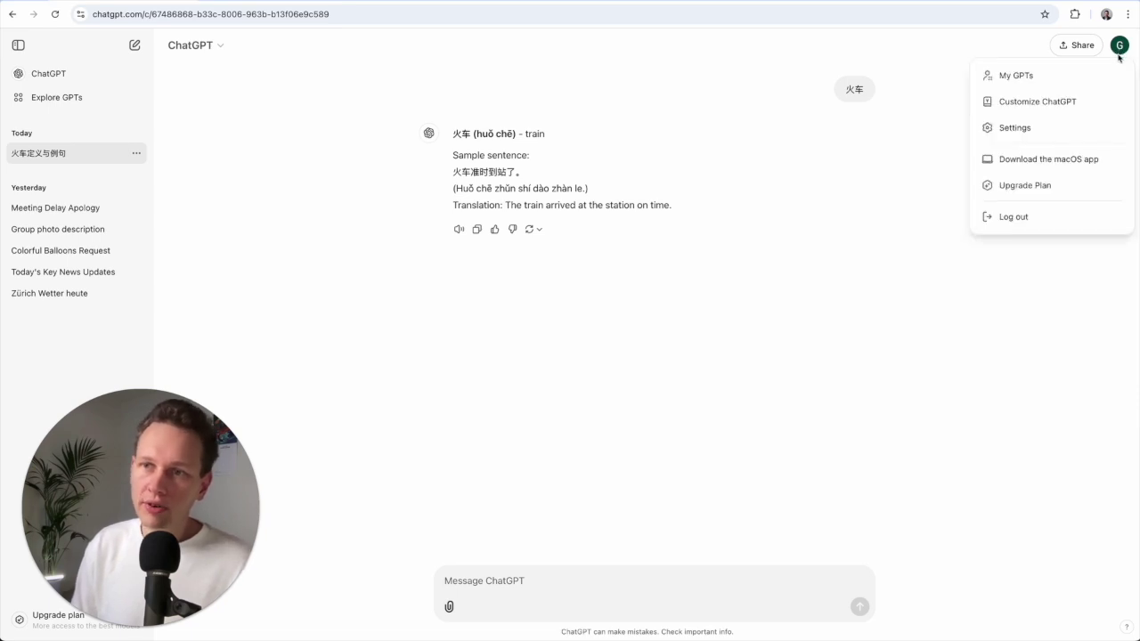
{"action": "left_click", "coordinate": [1020, 130]}
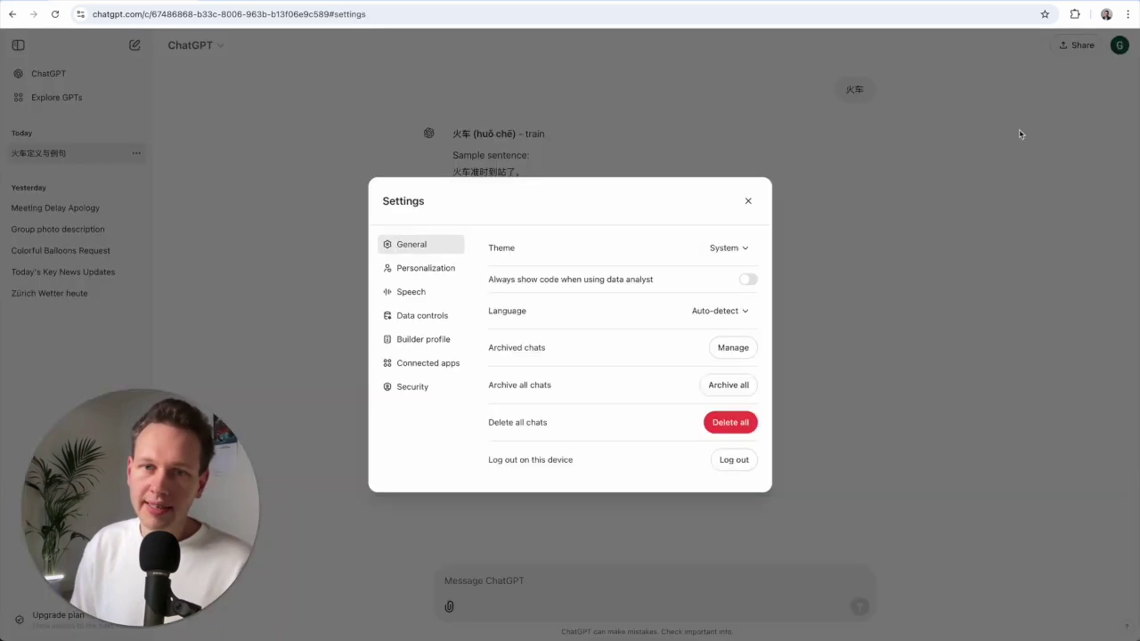
{"action": "left_click", "coordinate": [437, 269]}
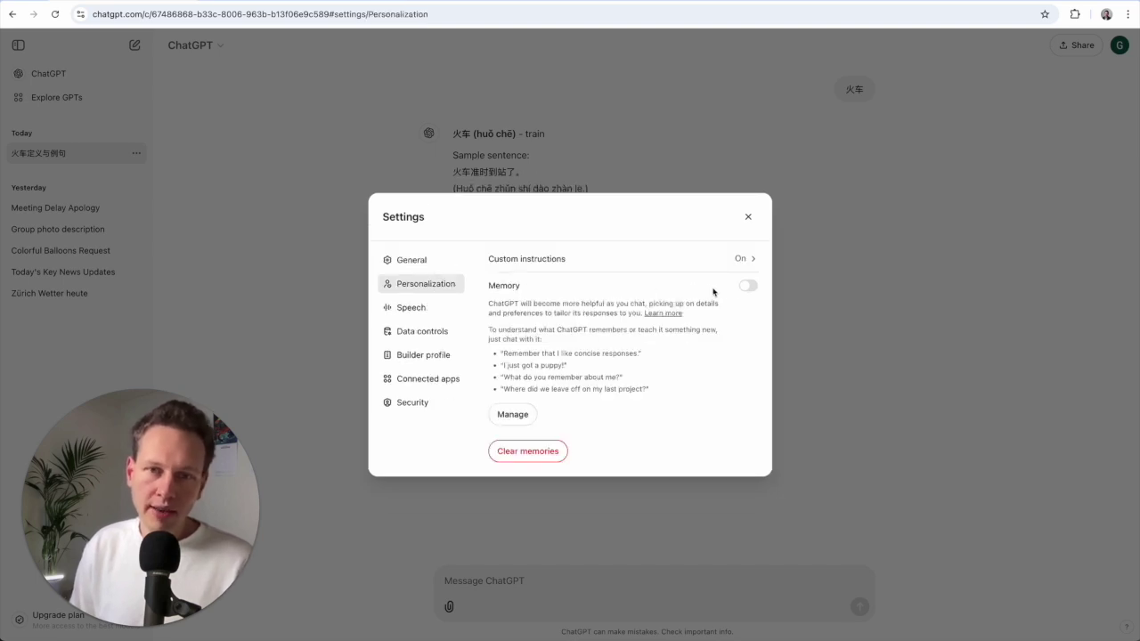
{"action": "left_click", "coordinate": [750, 287]}
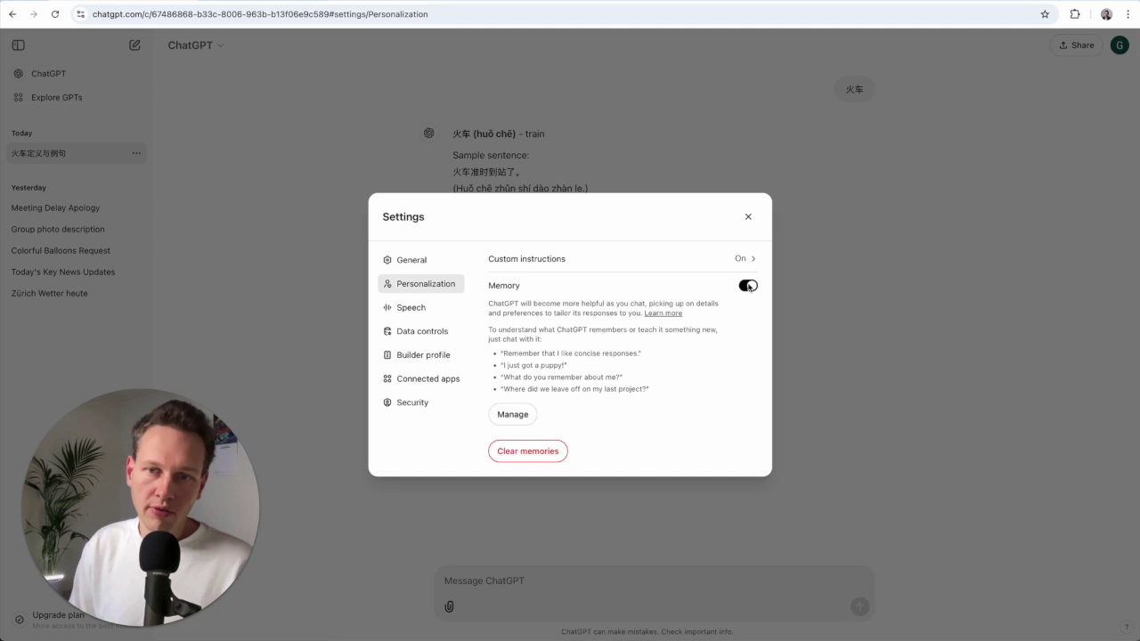
{"action": "left_click", "coordinate": [249, 155]}
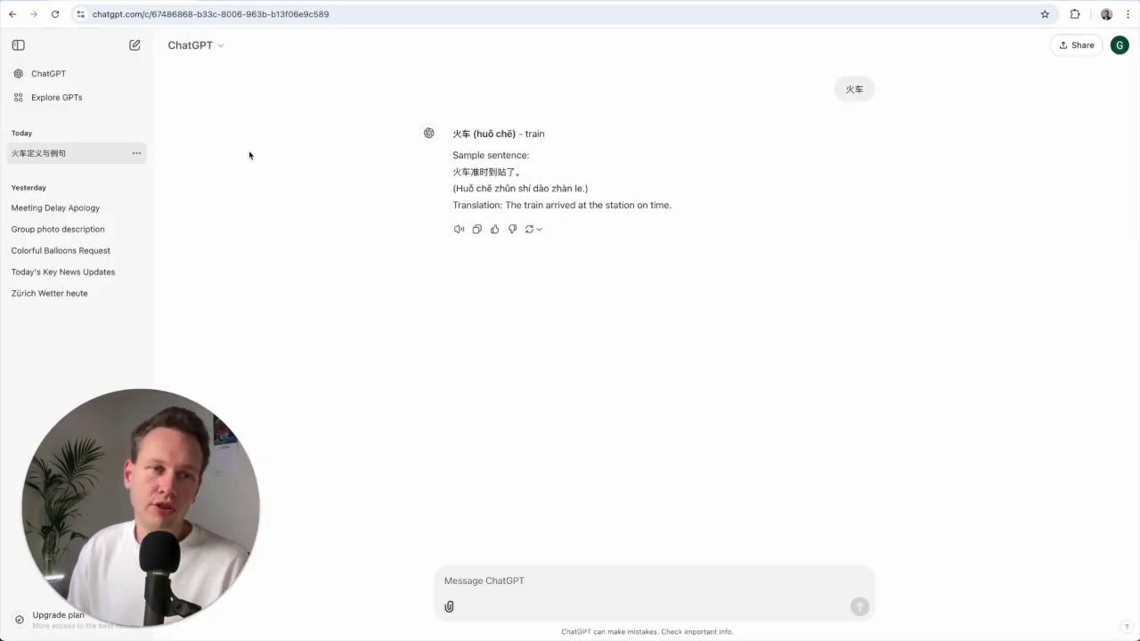
In a new chat, ask which Tesla model to buy with a 50,000 USD budget.
{"action": "left_click", "coordinate": [134, 45]}
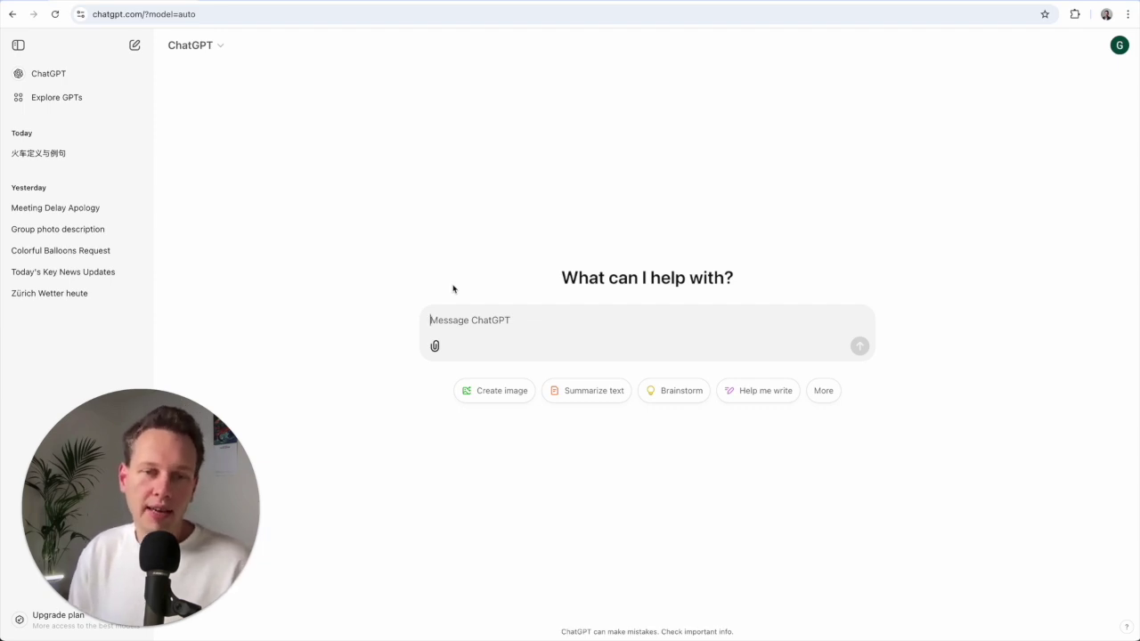
{"action": "type", "text": "("}
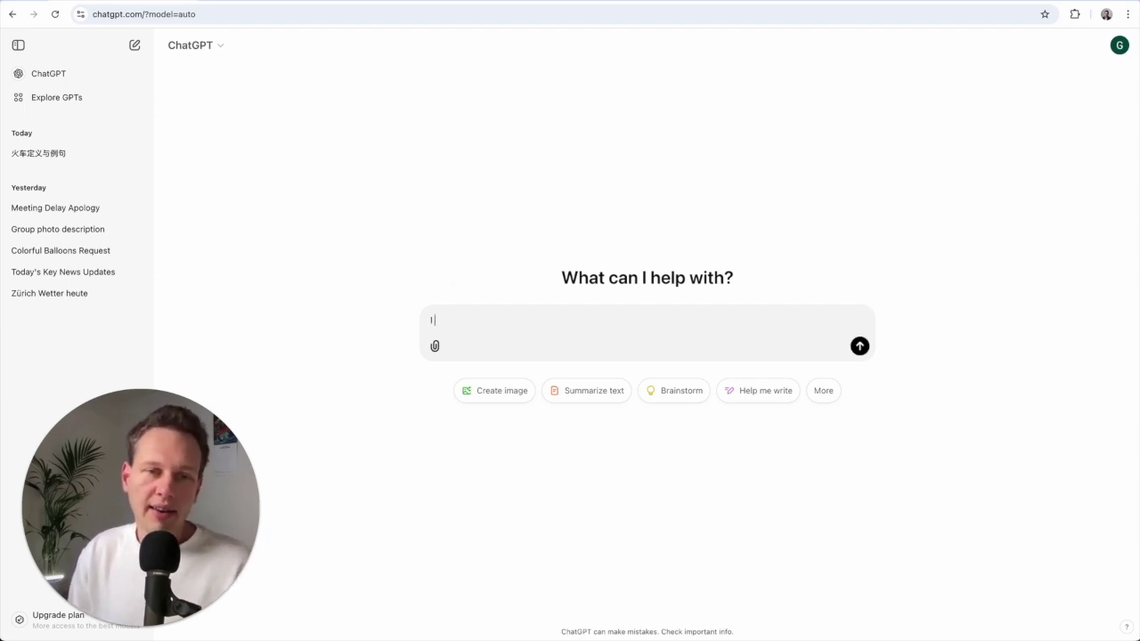
{"action": "type", "text": " love Tesla C"}
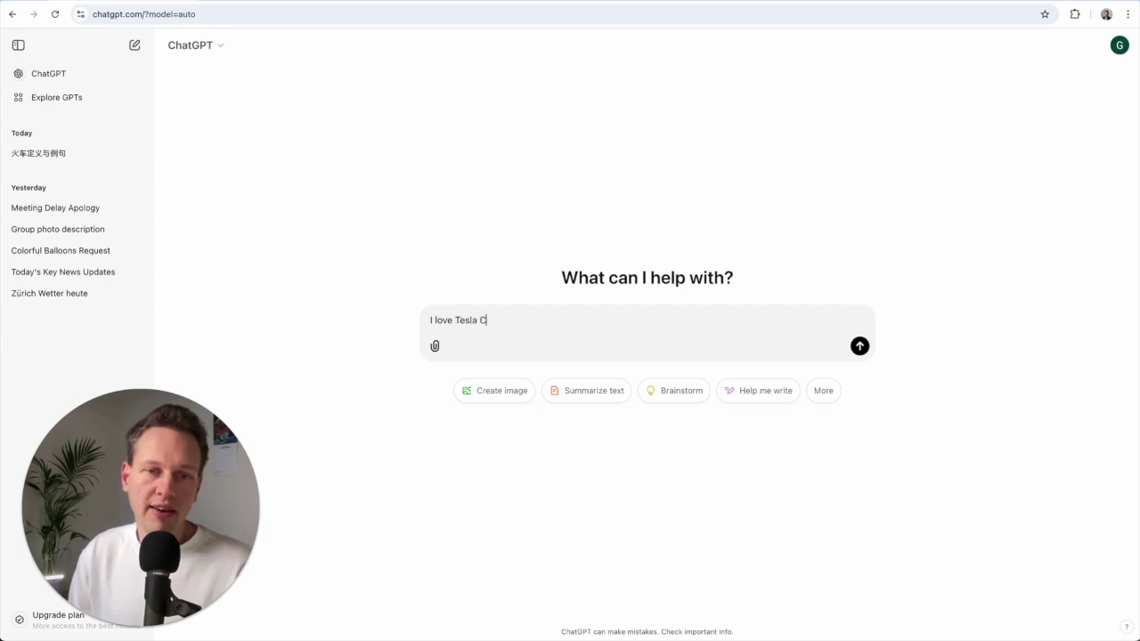
{"action": "type", "text": "ars. I have 50"}
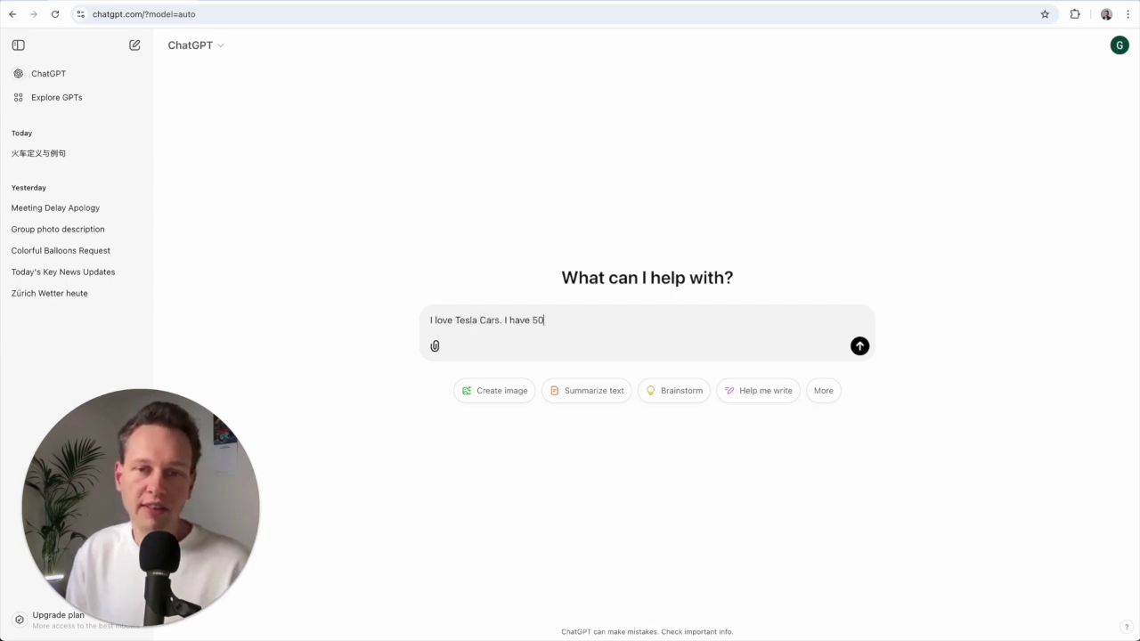
{"action": "type", "text": ".000 U"}
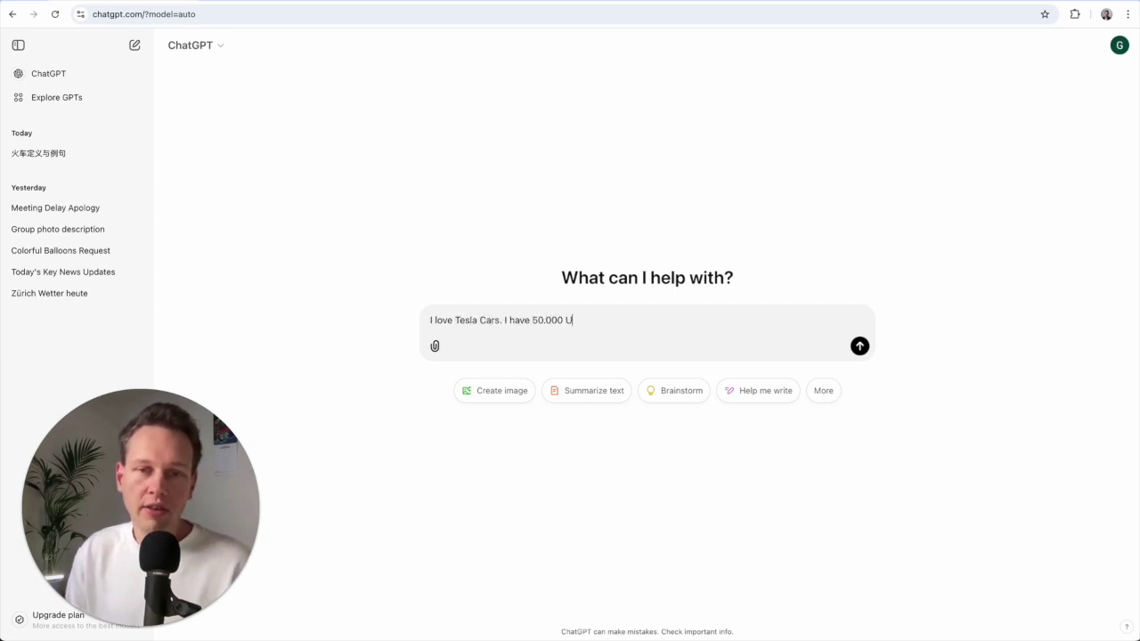
{"action": "type", "text": "SD. What model wou"}
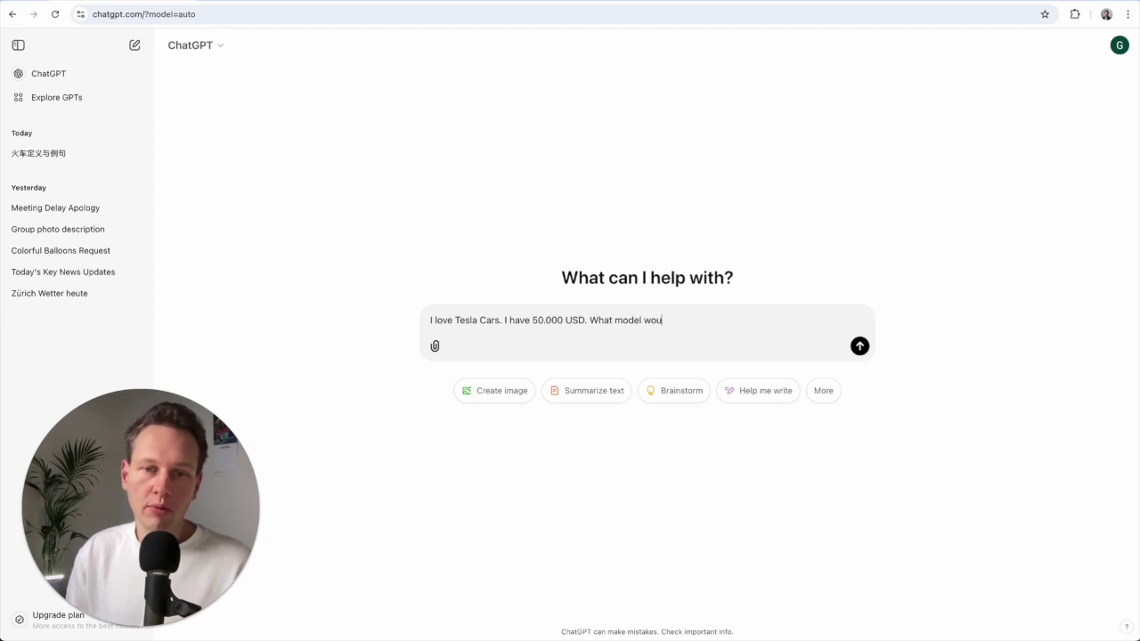
{"action": "type", "text": "ld you recommend me?"}
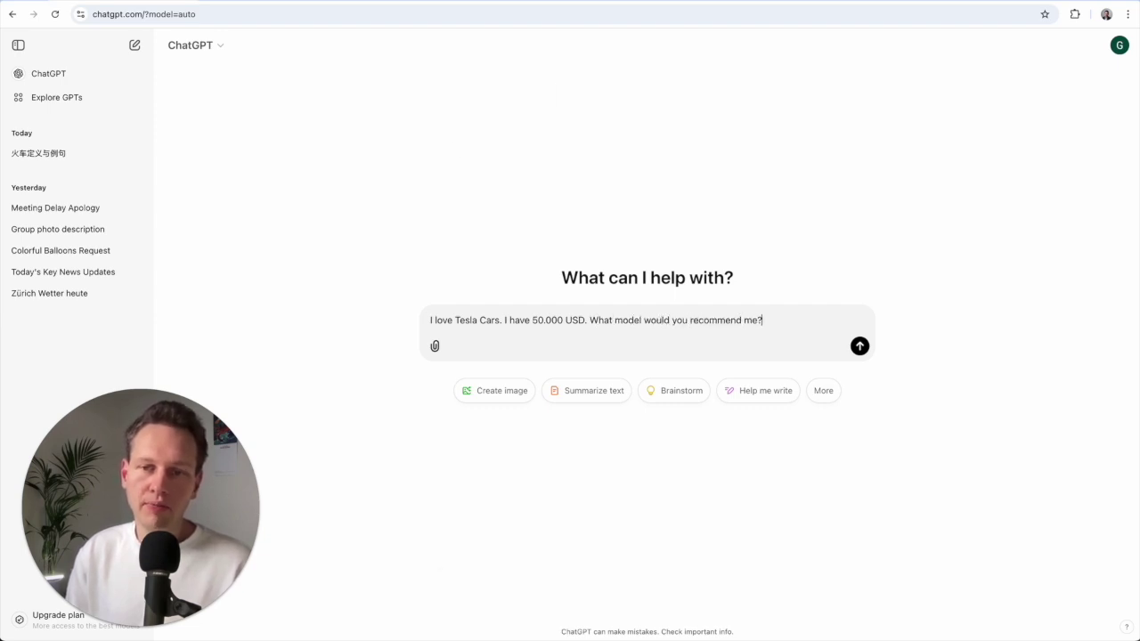
{"action": "key", "text": "Return"}
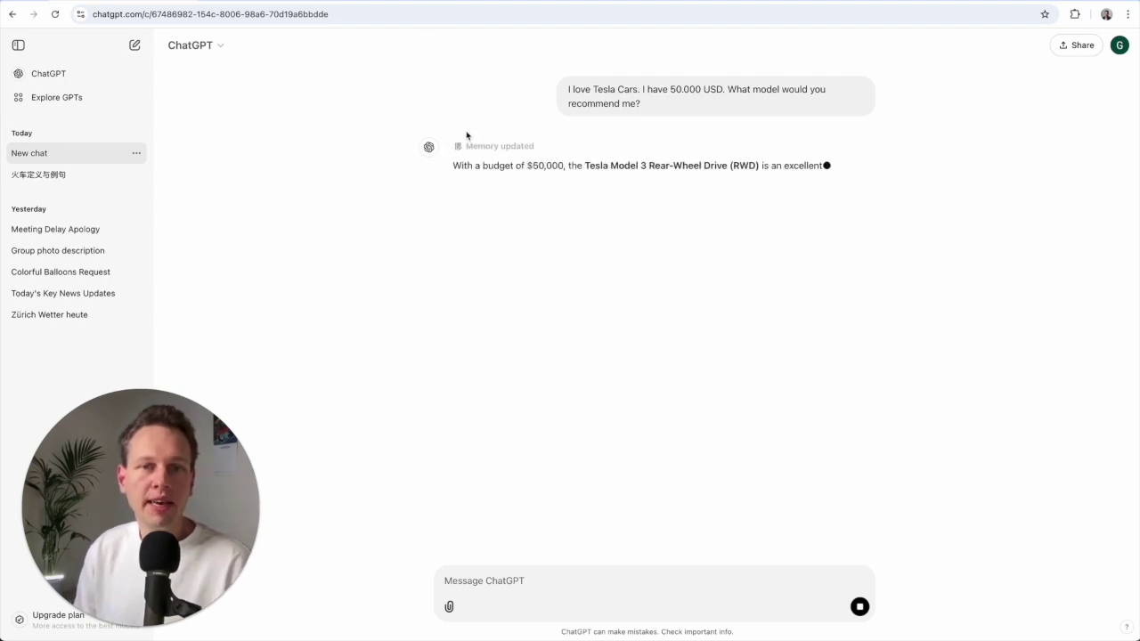
{"action": "mouse_move", "coordinate": [492, 152]}
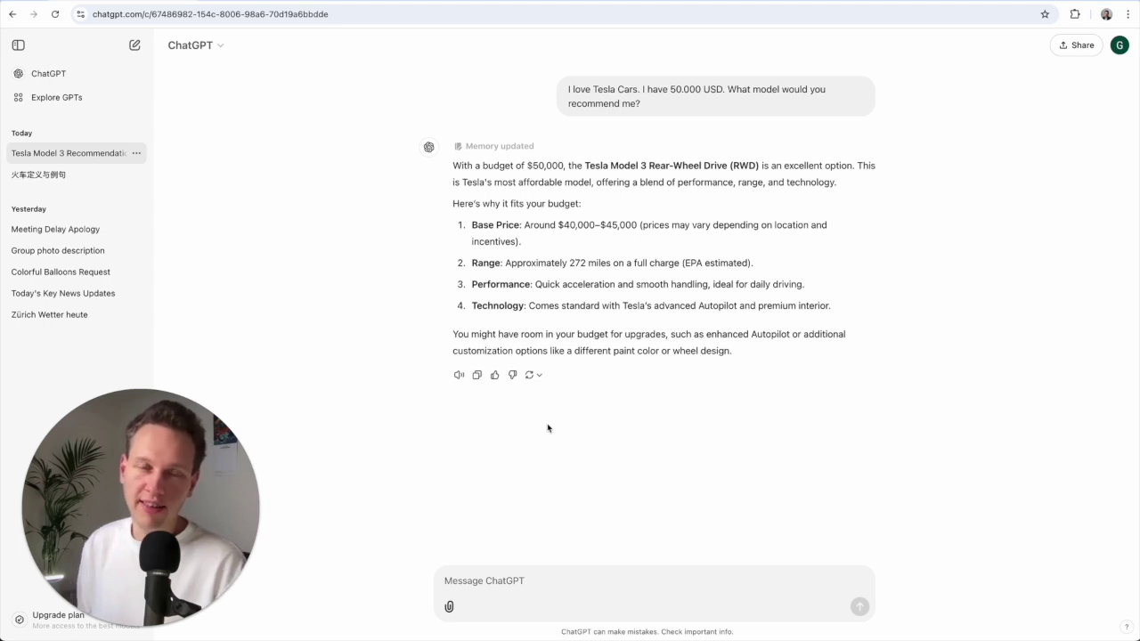
In a new chat, paste and send the prompt asking for a picture of my current life.
{"action": "left_click", "coordinate": [135, 47]}
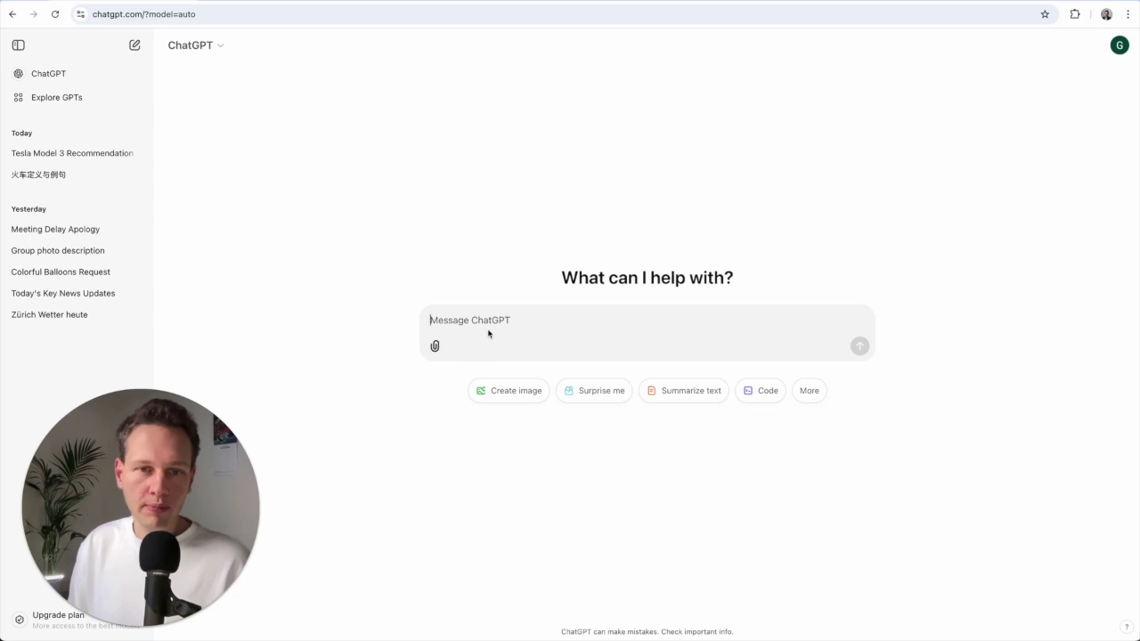
{"action": "type", "text": "Based on what you know about me, draw a picture of what you think my current life looks like"}
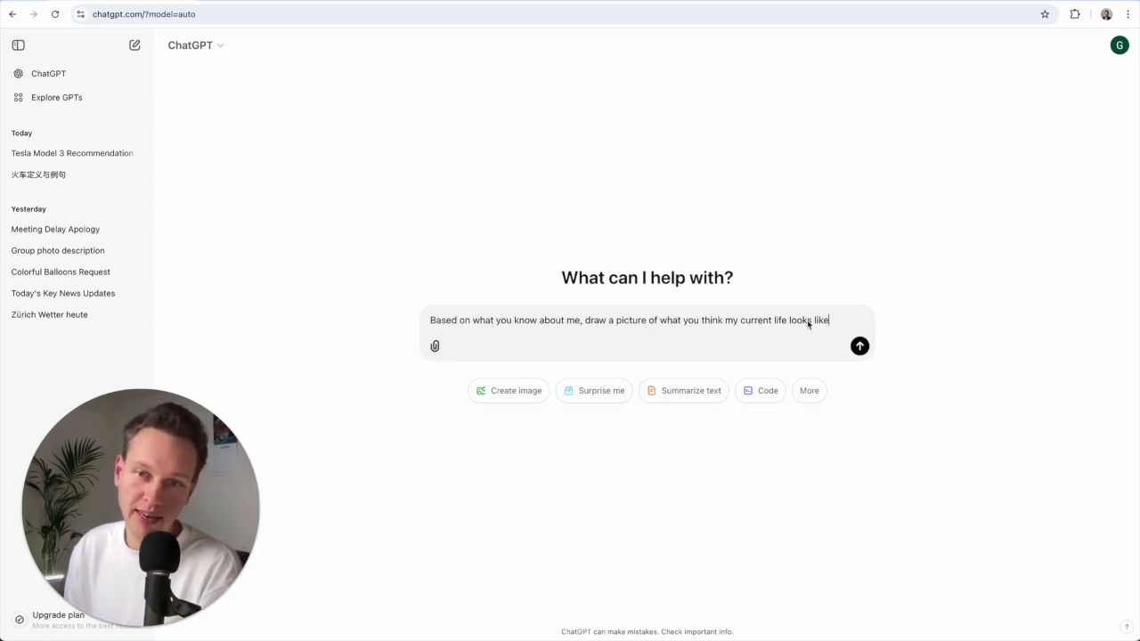
{"action": "left_click", "coordinate": [860, 348]}
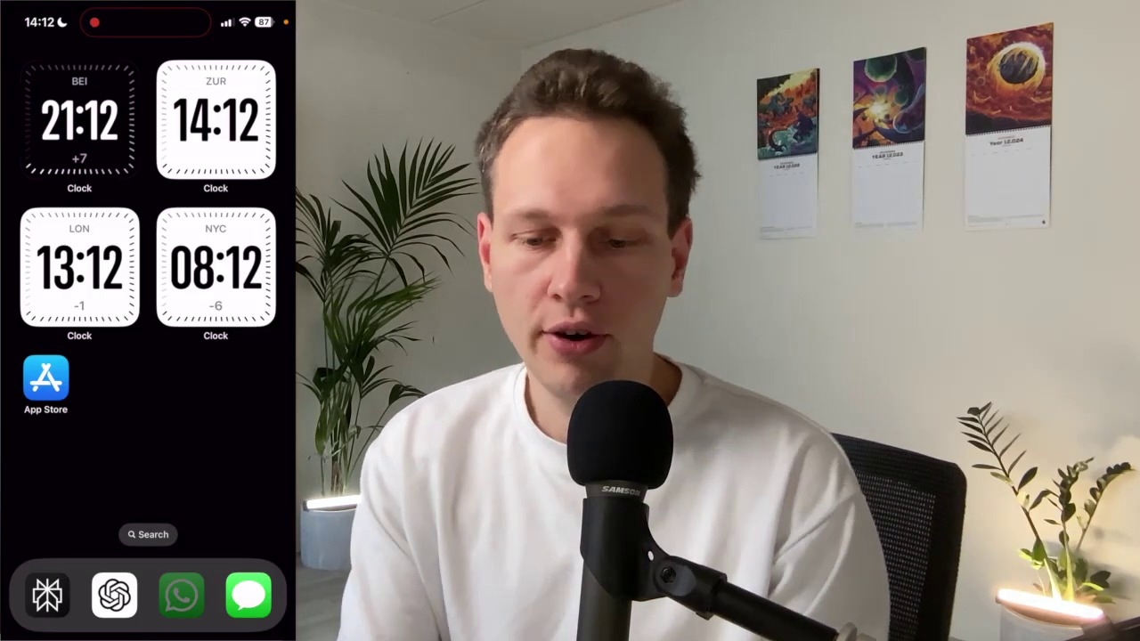
On the iPhone, search the App Store for chatgpt and locate the official ChatGPT app.
{"action": "left_click", "coordinate": [46, 377]}
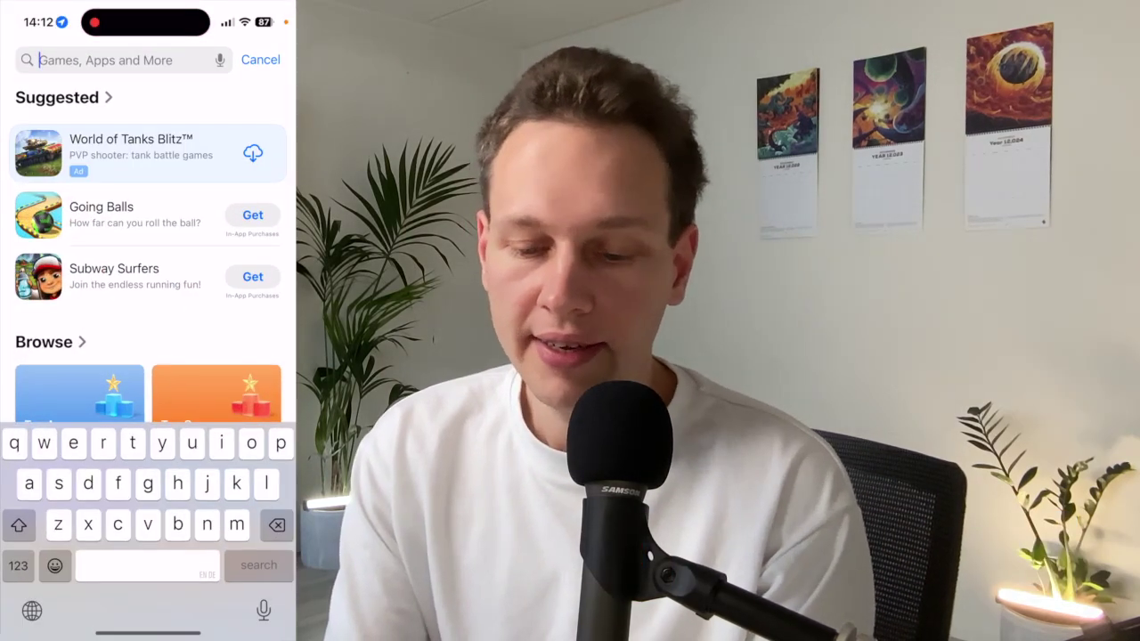
{"action": "type", "text": "c"}
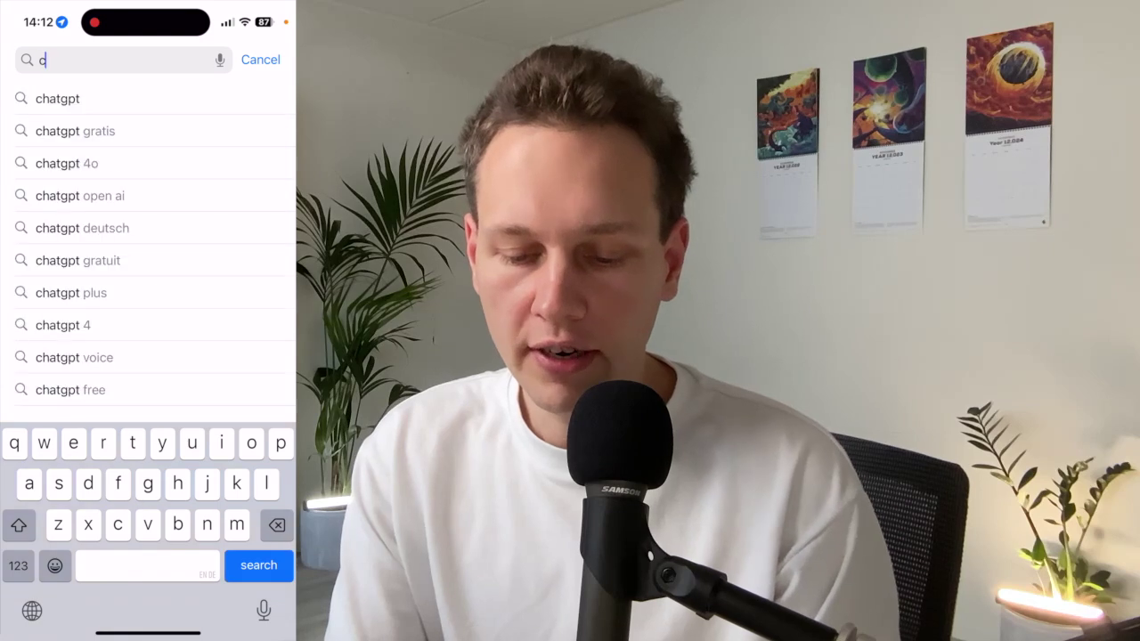
{"action": "type", "text": "hatgpt"}
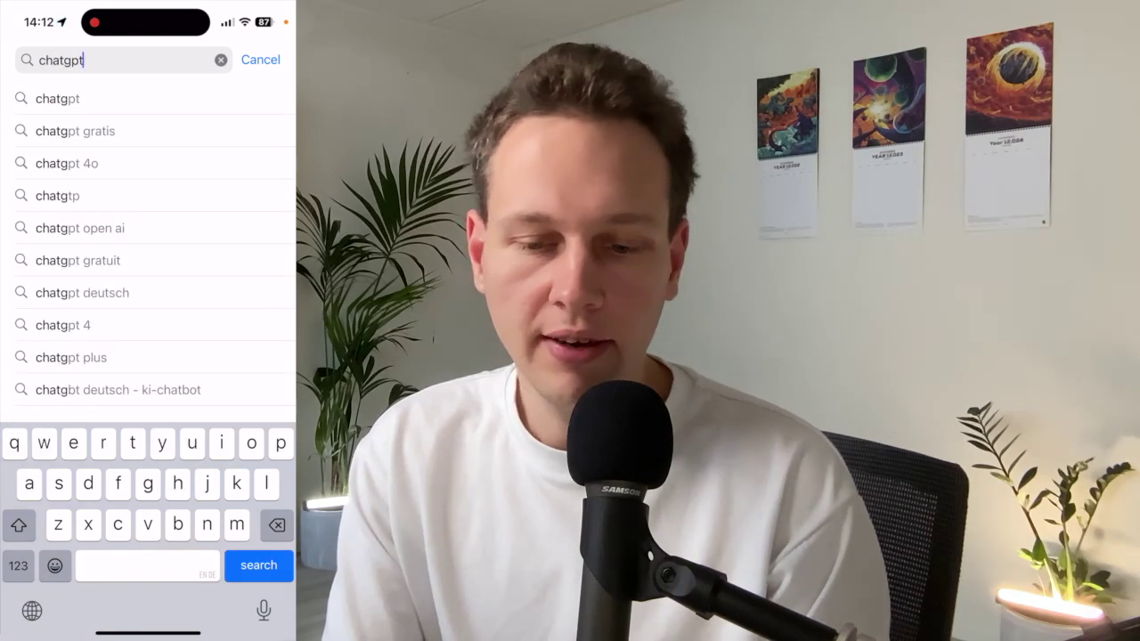
{"action": "key", "text": "Return"}
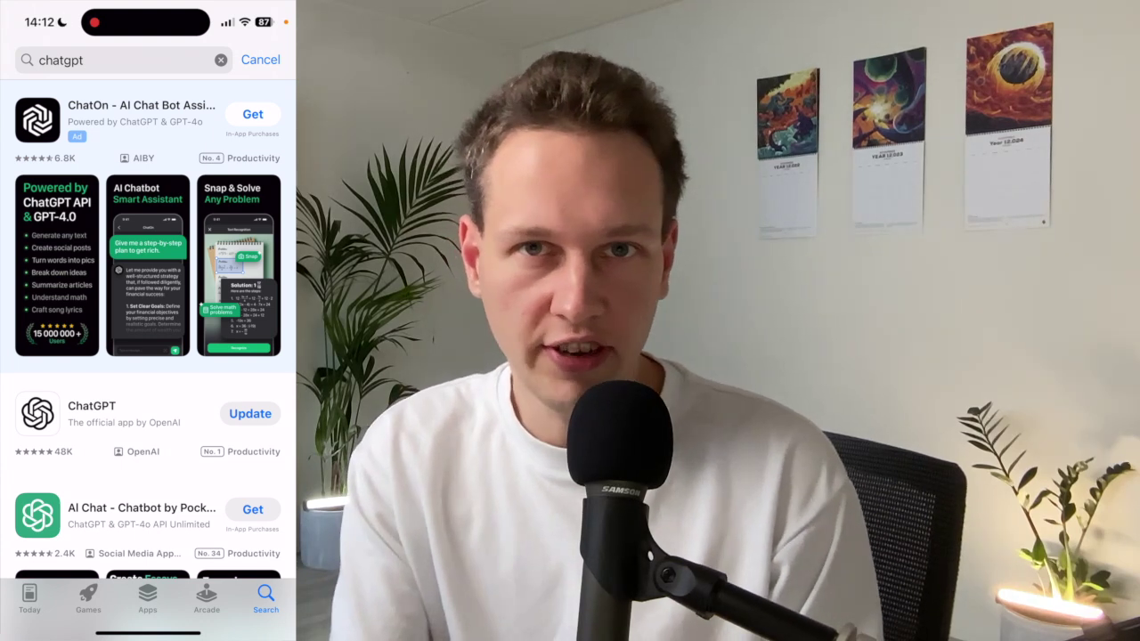
{"action": "scroll", "coordinate": [147, 339], "scroll_direction": "down", "scroll_amount": 2}
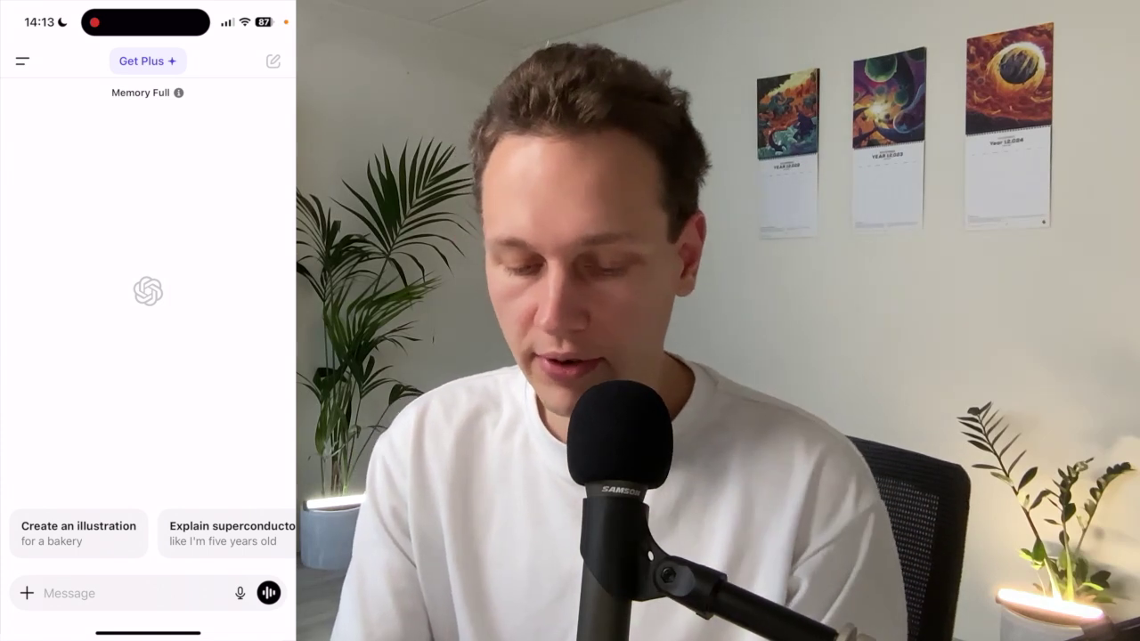
In the phone app, send the question 'What is the latest Tesla product?'.
{"action": "left_click", "coordinate": [124, 594]}
{"action": "type", "text": "Wha"}
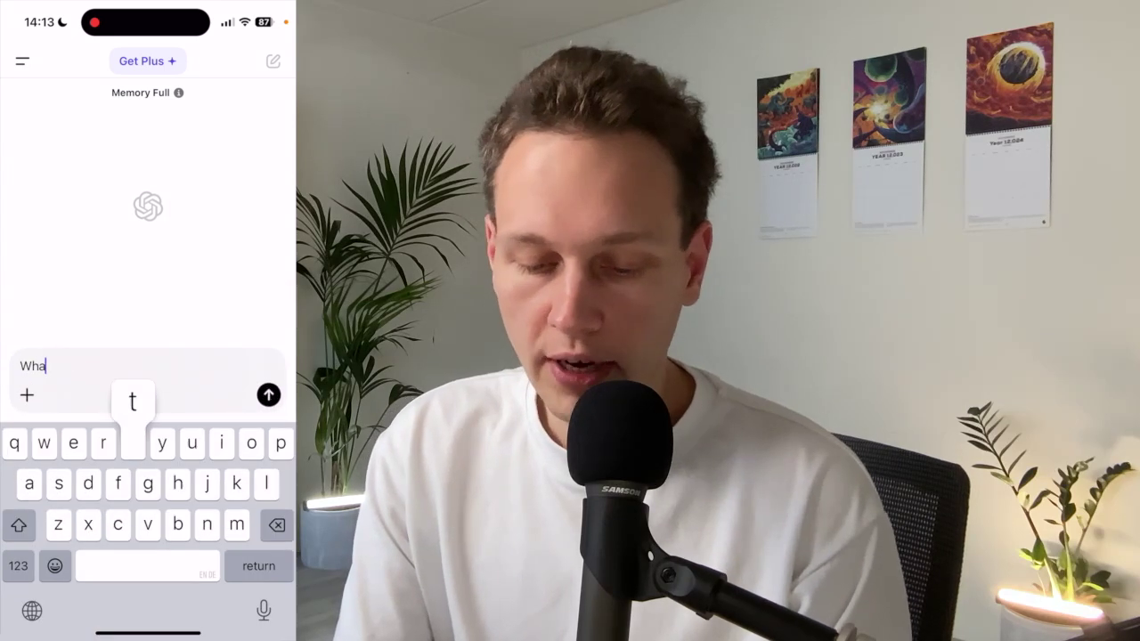
{"action": "type", "text": "t is the latest Tesla product"}
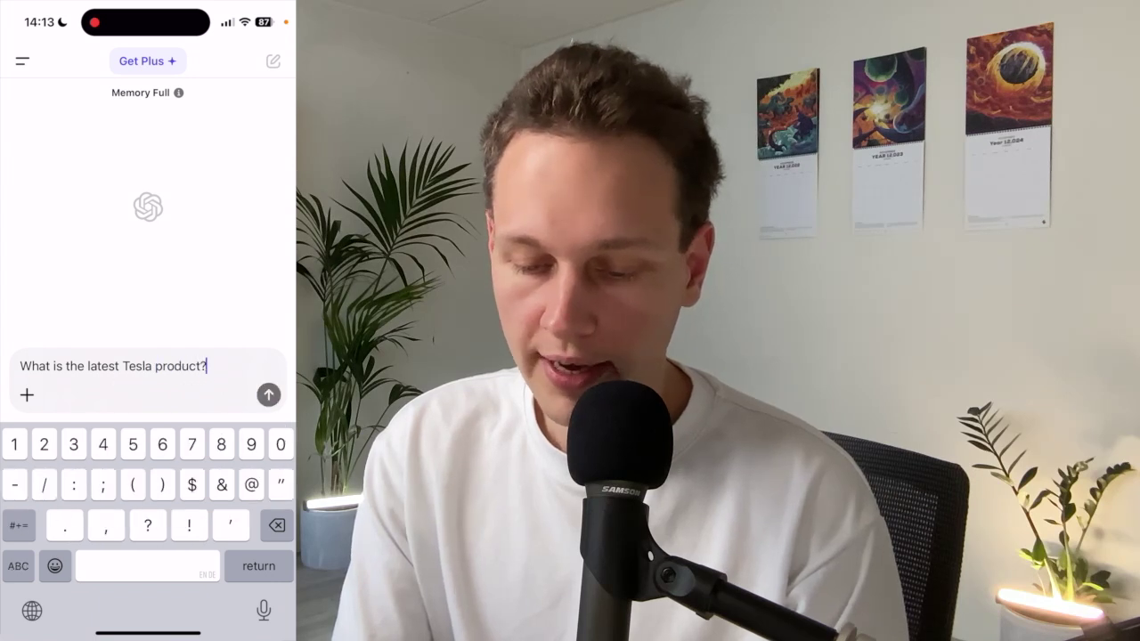
{"action": "type", "text": "?"}
{"action": "left_click", "coordinate": [268, 394]}
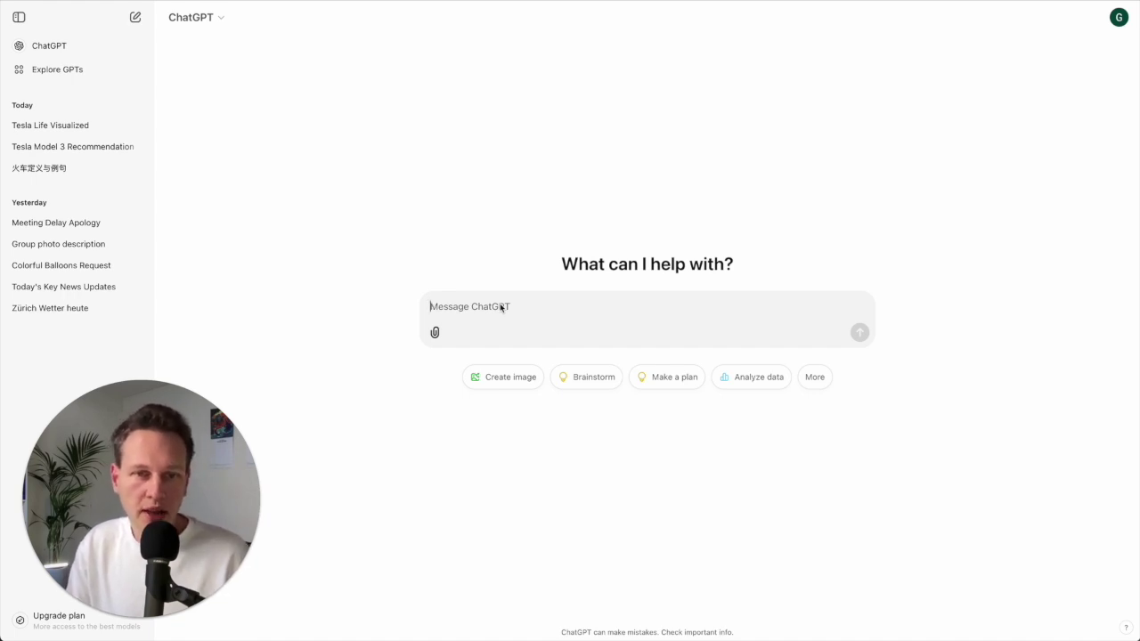
Request step-by-step guidance for a Coca-Cola competitor report in Switzerland for client Pepsi.
{"action": "type", "text": "Give me step by st"}
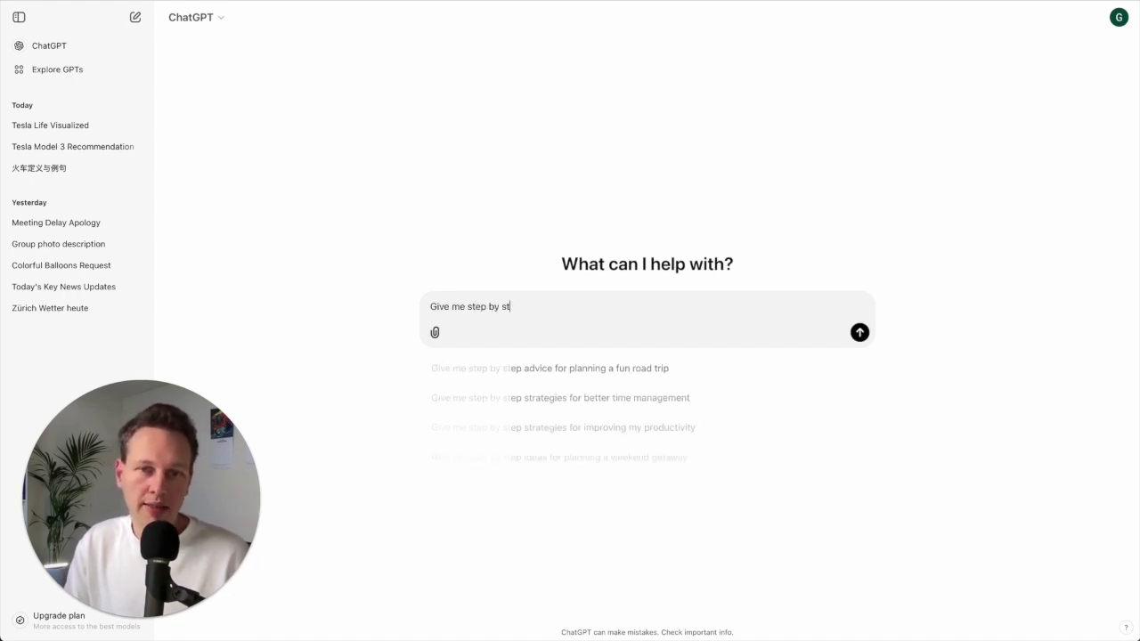
{"action": "type", "text": "ep guidan"}
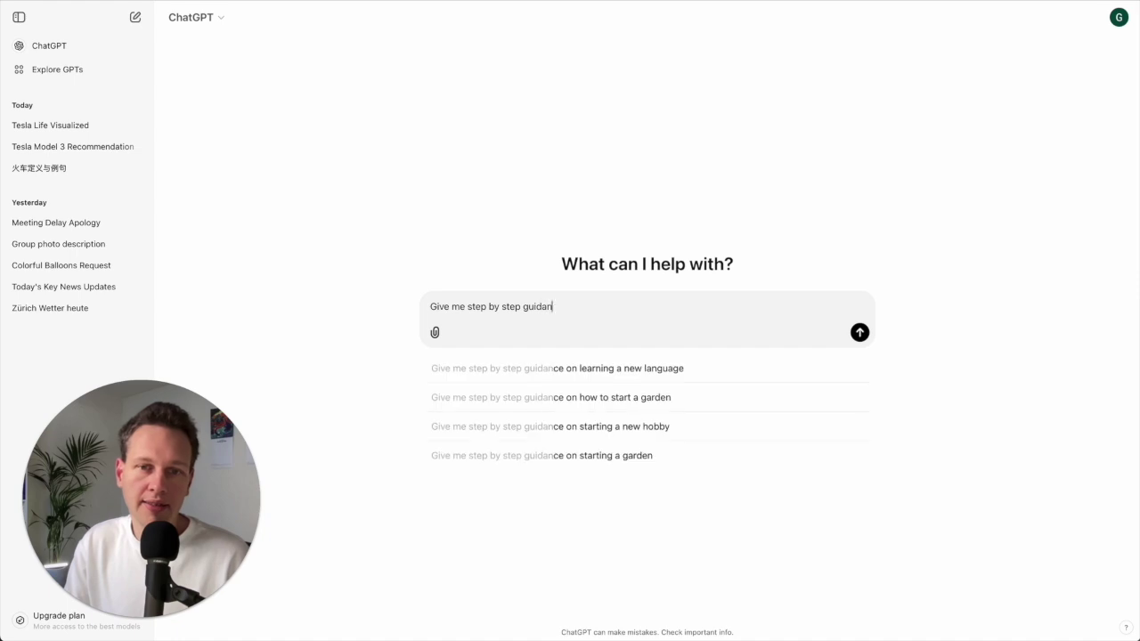
{"action": "type", "text": "ce on how to write a competitor report about coca co"}
{"action": "key", "text": "BackSpace"}
{"action": "key", "text": "BackSpace"}
{"action": "key", "text": "BackSpace"}
{"action": "type", "text": "cola in Switerland for our client Pepsi"}
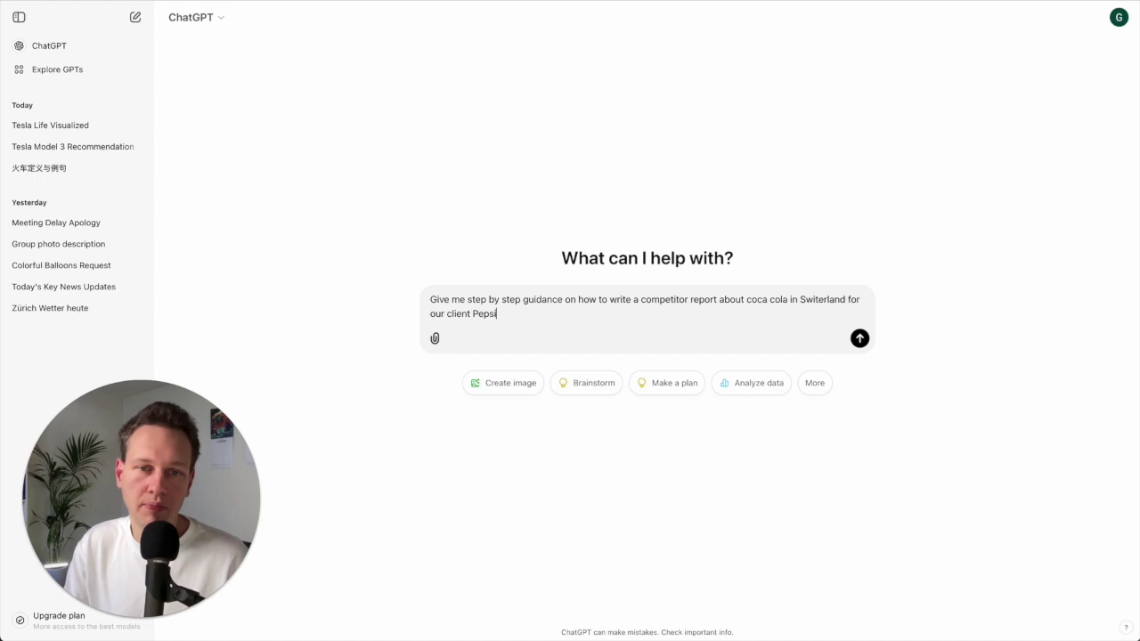
{"action": "key", "text": "Return"}
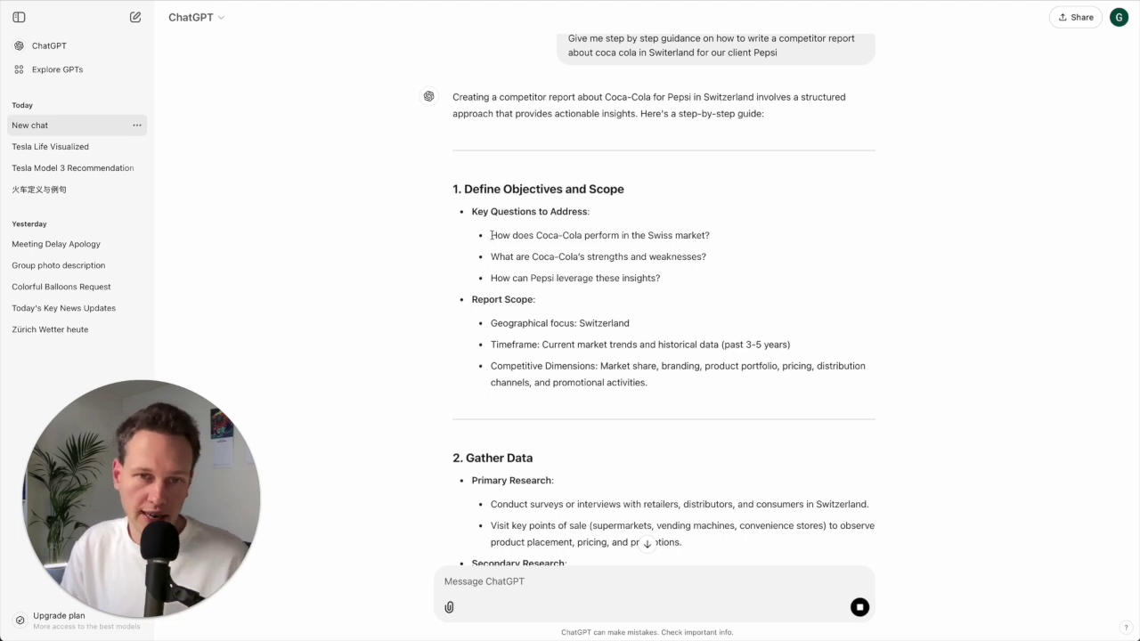
Copy the reply's first key question and send it as a follow-up about Coca-Cola's Swiss market performance.
{"action": "left_click_drag", "start_coordinate": [492, 235], "coordinate": [716, 236]}
{"action": "key", "text": "ctrl+c"}
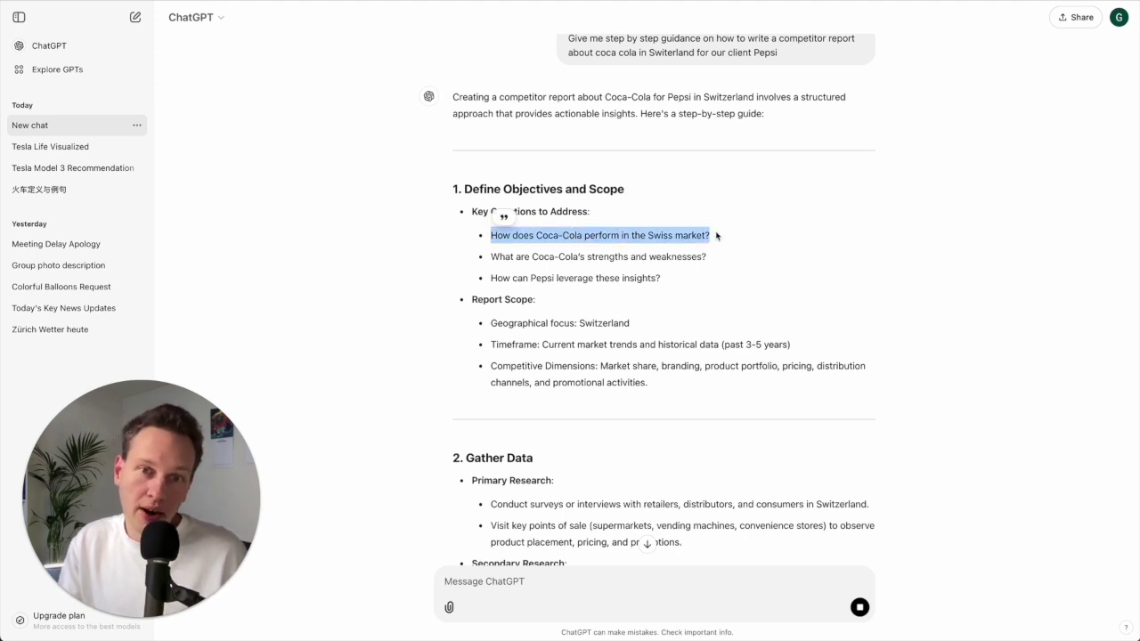
{"action": "scroll", "coordinate": [690, 344], "scroll_direction": "down", "scroll_amount": 5}
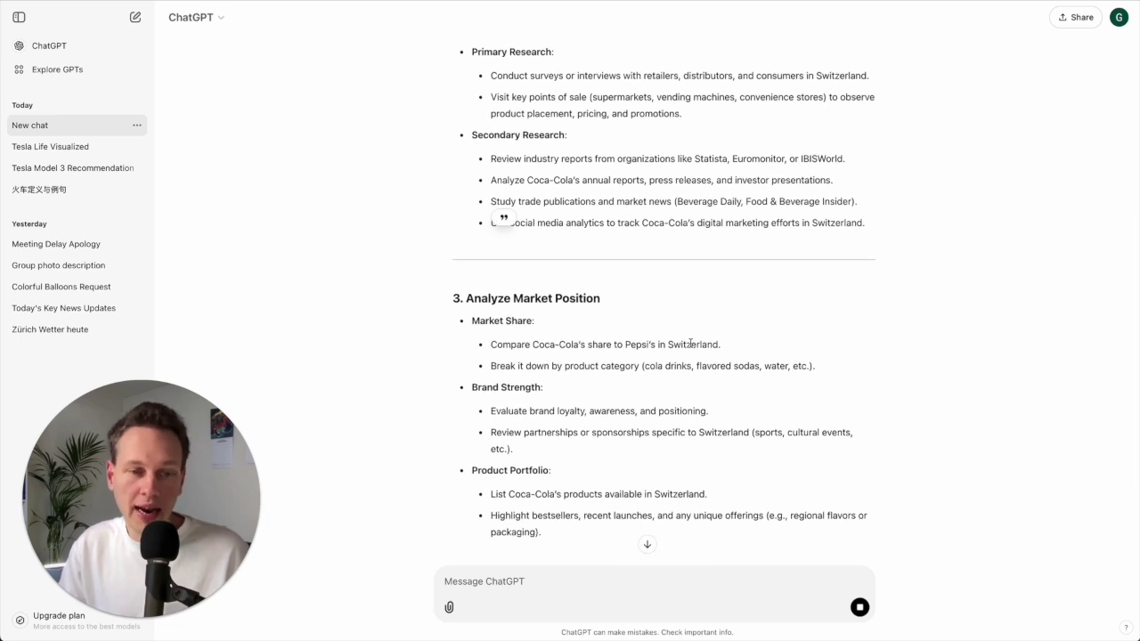
{"action": "left_click", "coordinate": [522, 582]}
{"action": "key", "text": "ctrl+v"}
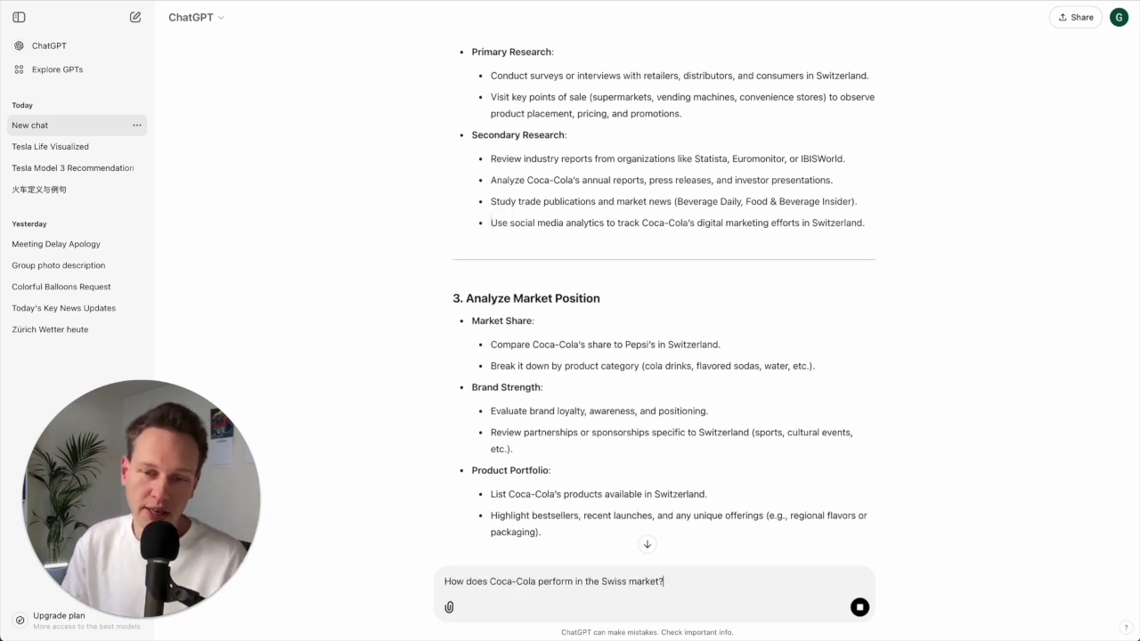
{"action": "scroll", "coordinate": [702, 444], "scroll_direction": "down", "scroll_amount": 7}
{"action": "scroll", "coordinate": [795, 489], "scroll_direction": "down", "scroll_amount": 2}
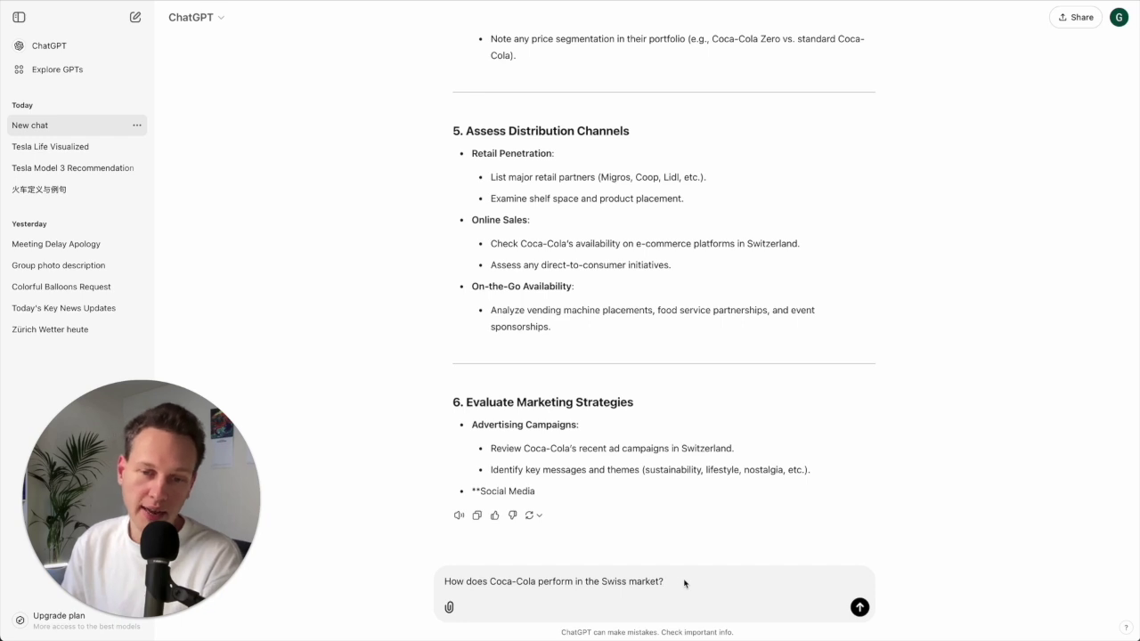
{"action": "key", "text": "Return"}
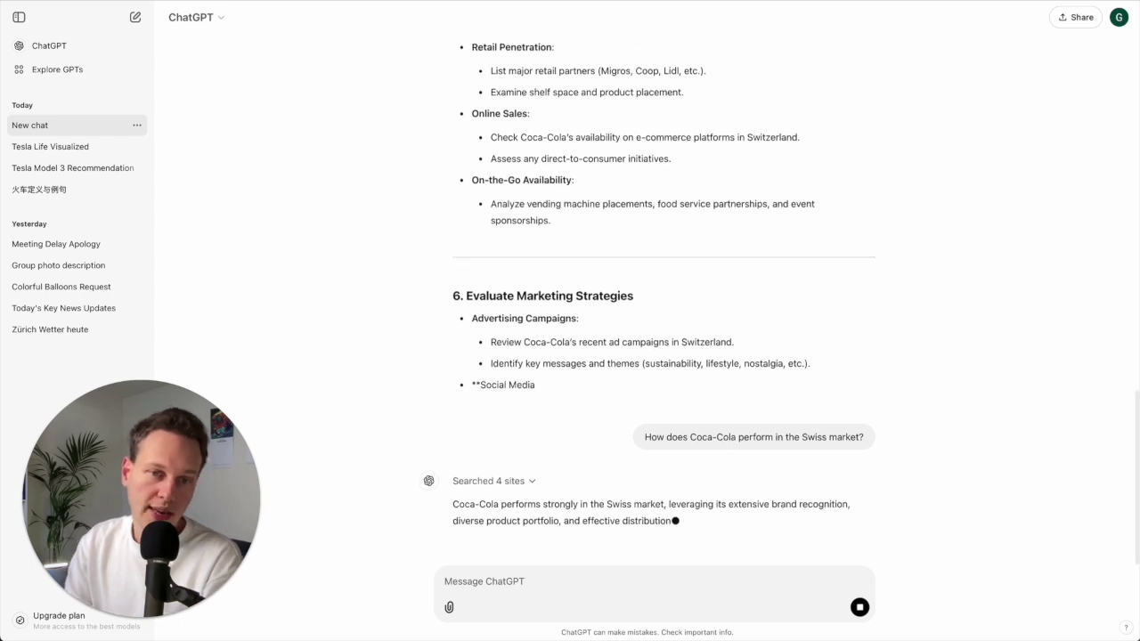
{"action": "scroll", "coordinate": [708, 437], "scroll_direction": "up", "scroll_amount": 15}
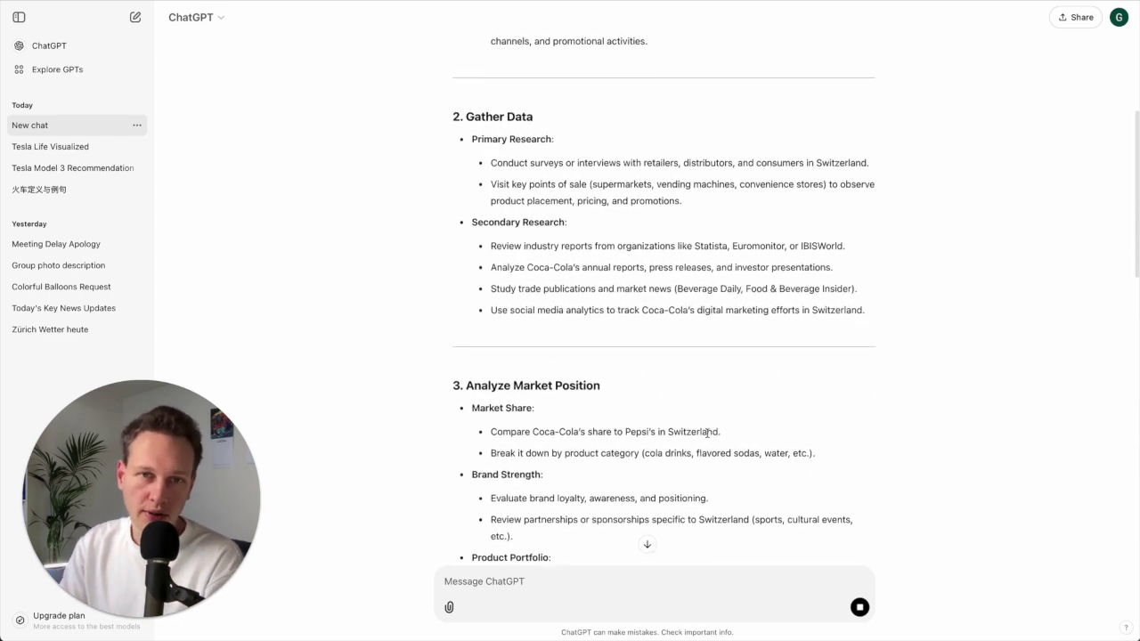
{"action": "scroll", "coordinate": [708, 437], "scroll_direction": "up", "scroll_amount": 2}
{"action": "scroll", "coordinate": [708, 438], "scroll_direction": "down", "scroll_amount": 3}
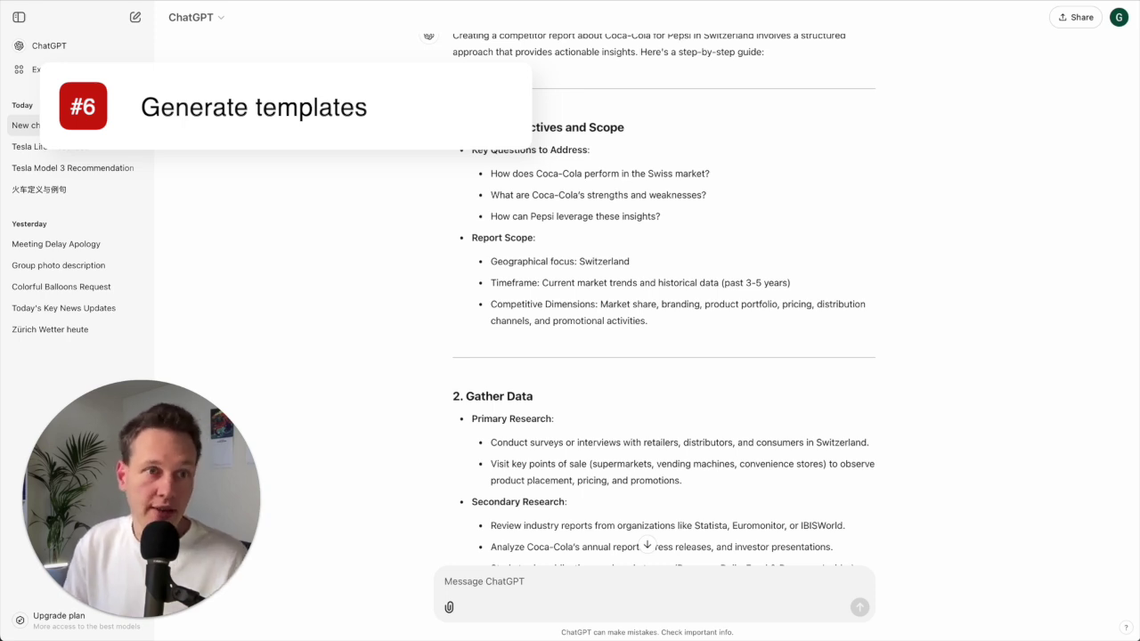
In a new chat, ask for a Christmas card template to send to all clients.
{"action": "left_click", "coordinate": [136, 18]}
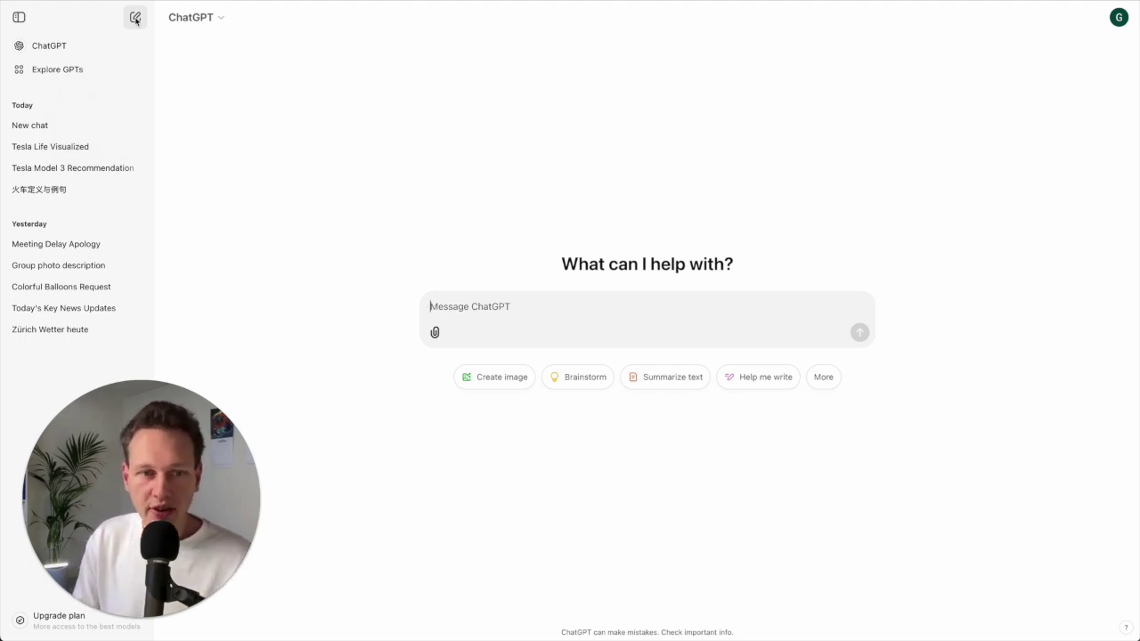
{"action": "type", "text": "Please give me a template for c"}
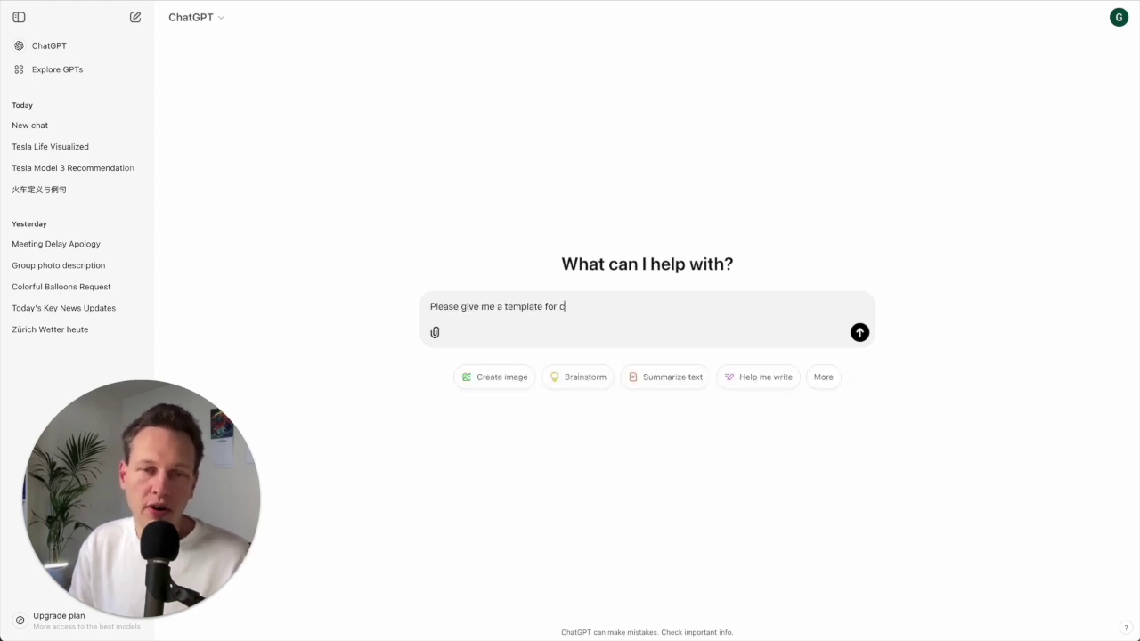
{"action": "type", "text": "hristmas c"}
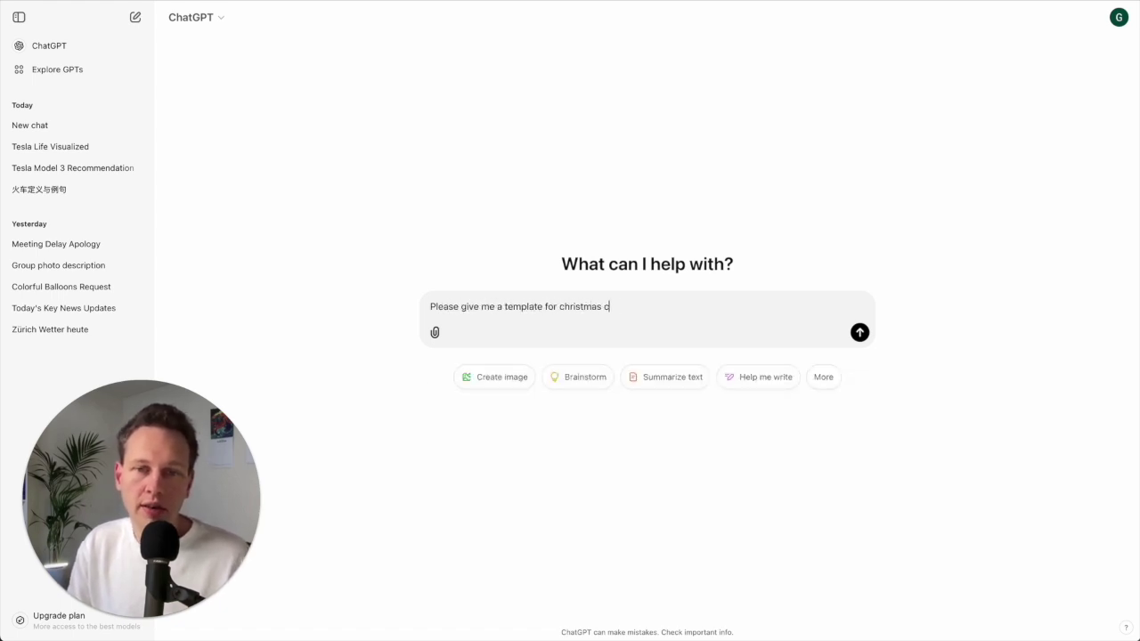
{"action": "type", "text": "ards that I can send to "}
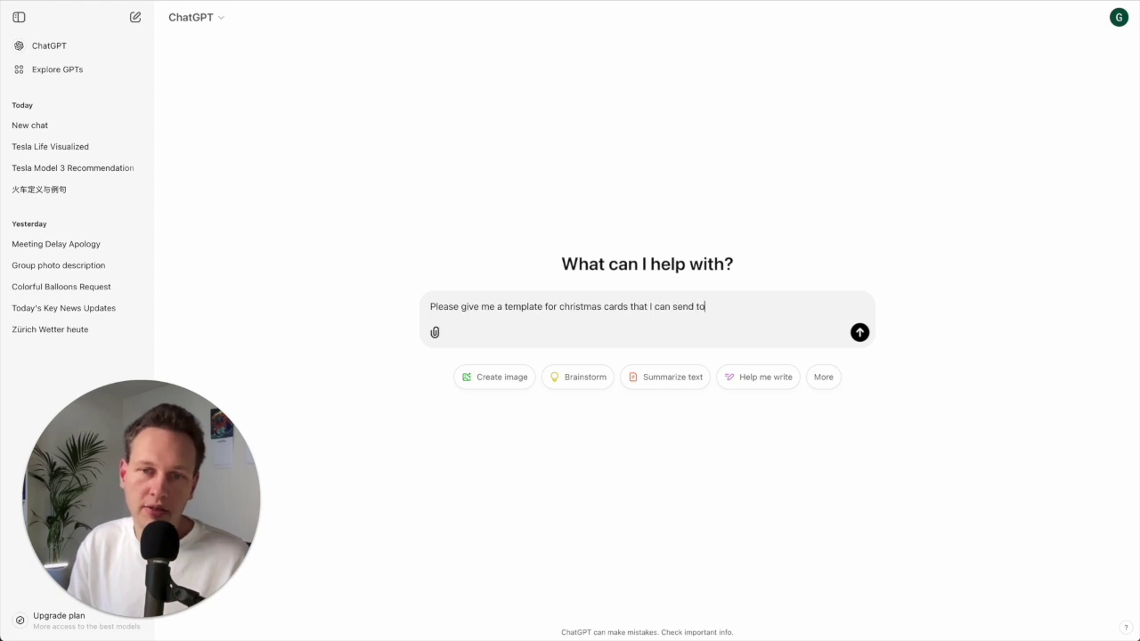
{"action": "type", "text": "all my clients"}
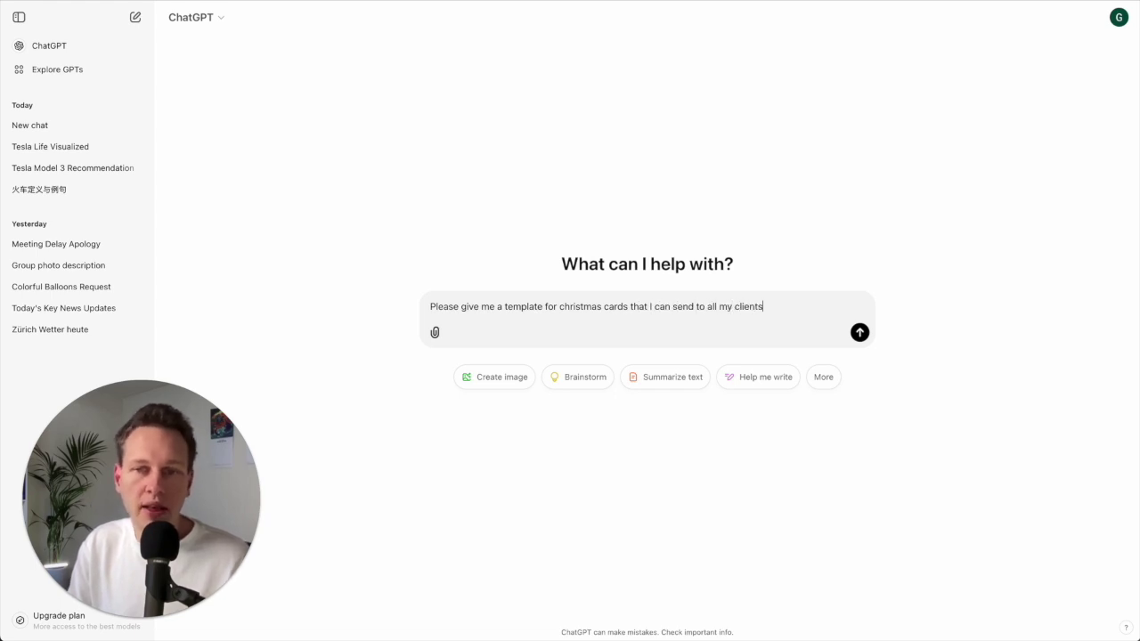
{"action": "key", "text": "Return"}
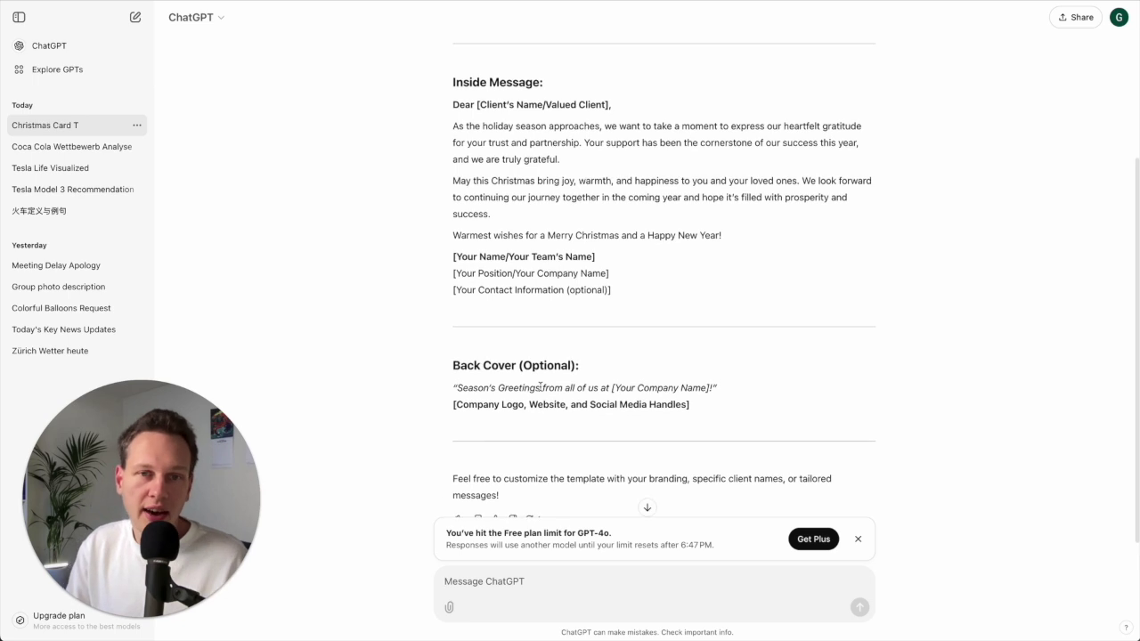
Copy the card's Inside Message text into the message box.
{"action": "left_click_drag", "start_coordinate": [453, 104], "coordinate": [618, 291]}
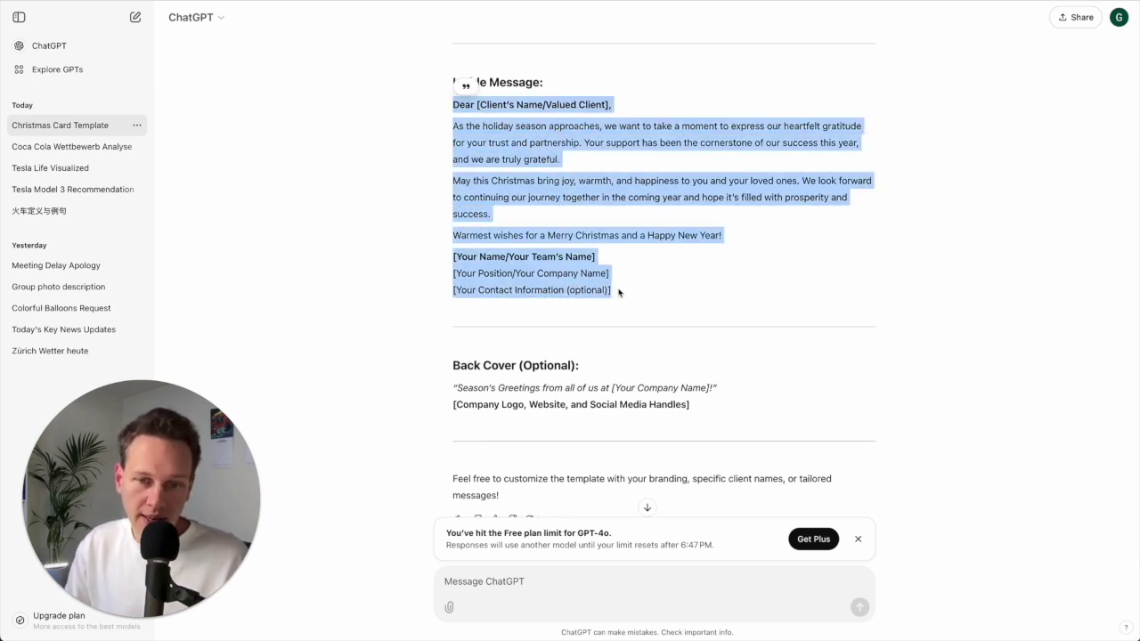
{"action": "key", "text": "super+c"}
{"action": "left_click", "coordinate": [513, 595]}
{"action": "key", "text": "super+v"}
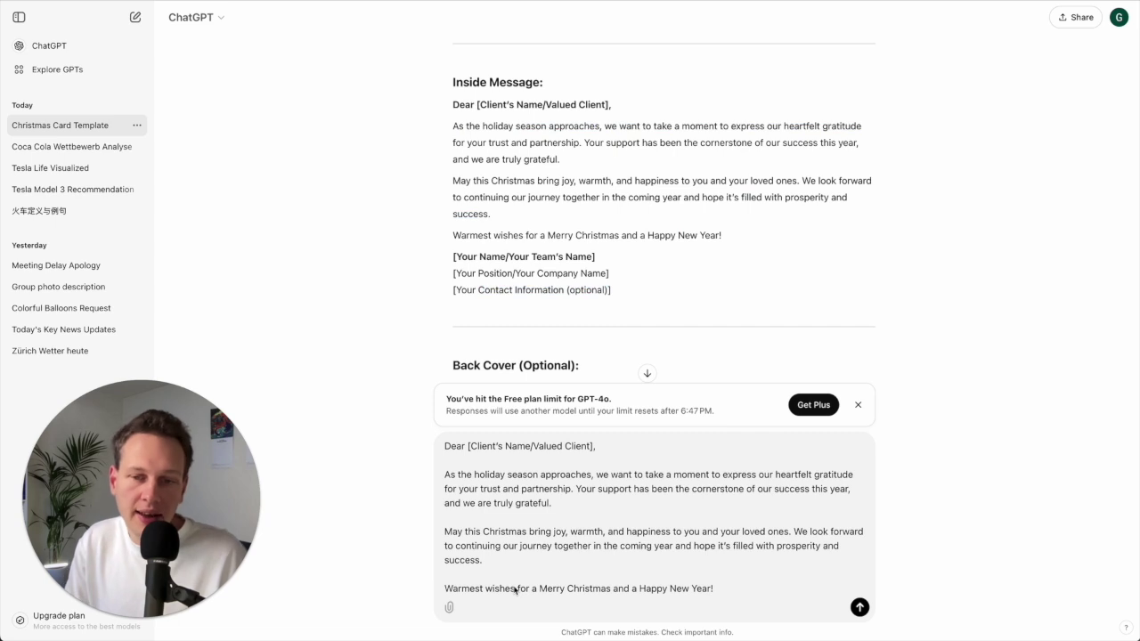
Ask to adapt the message for a named top client who lives in London.
{"action": "type", "text": "Plea"}
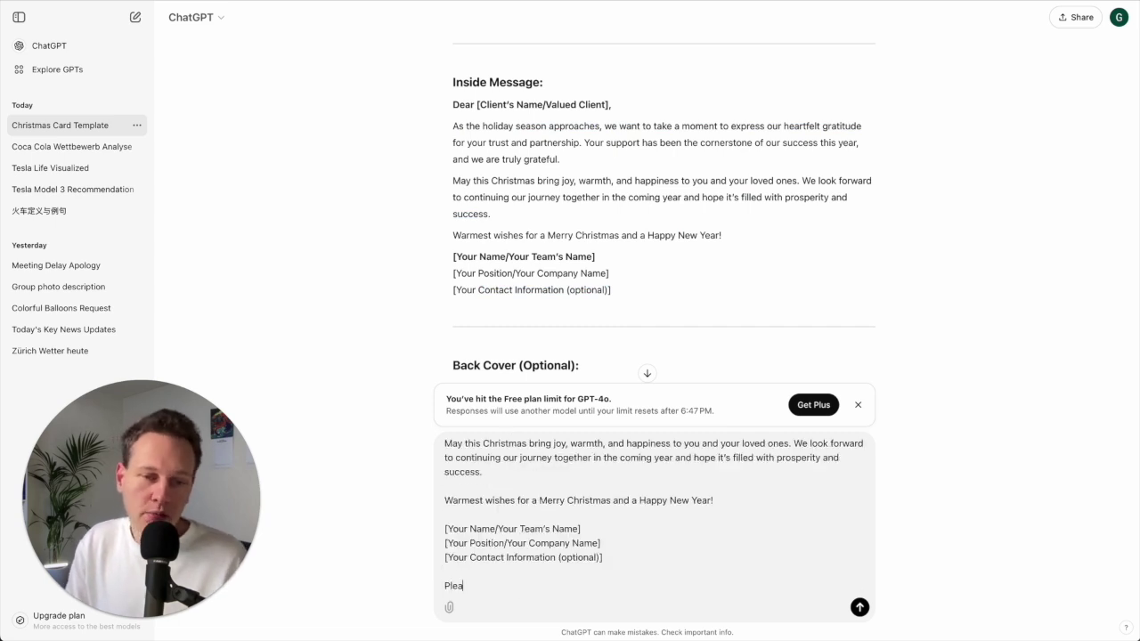
{"action": "type", "text": "se adapt this to client"}
{"action": "key", "text": "shift+Return"}
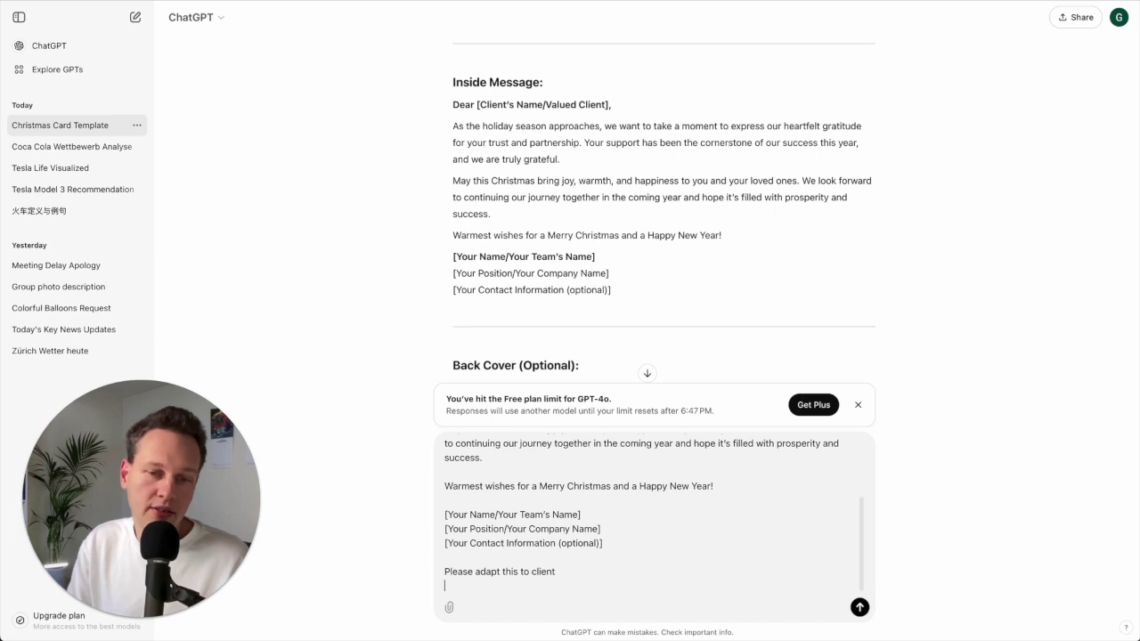
{"action": "type", "text": "Harry Potter"}
{"action": "key", "text": "shift+Return"}
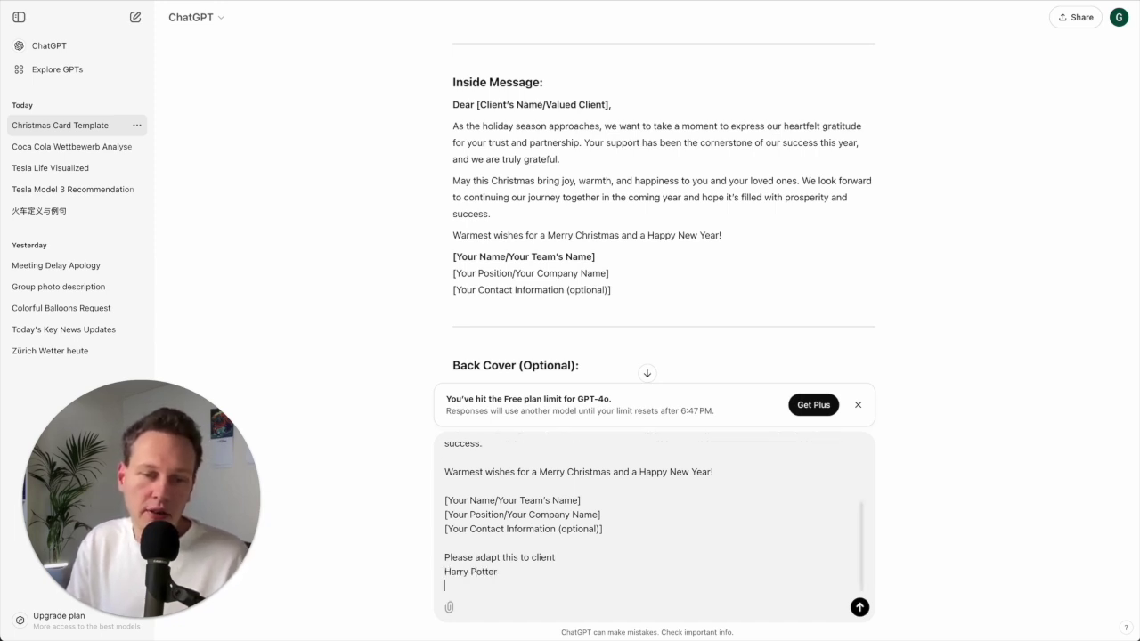
{"action": "type", "text": "who is our top clien"}
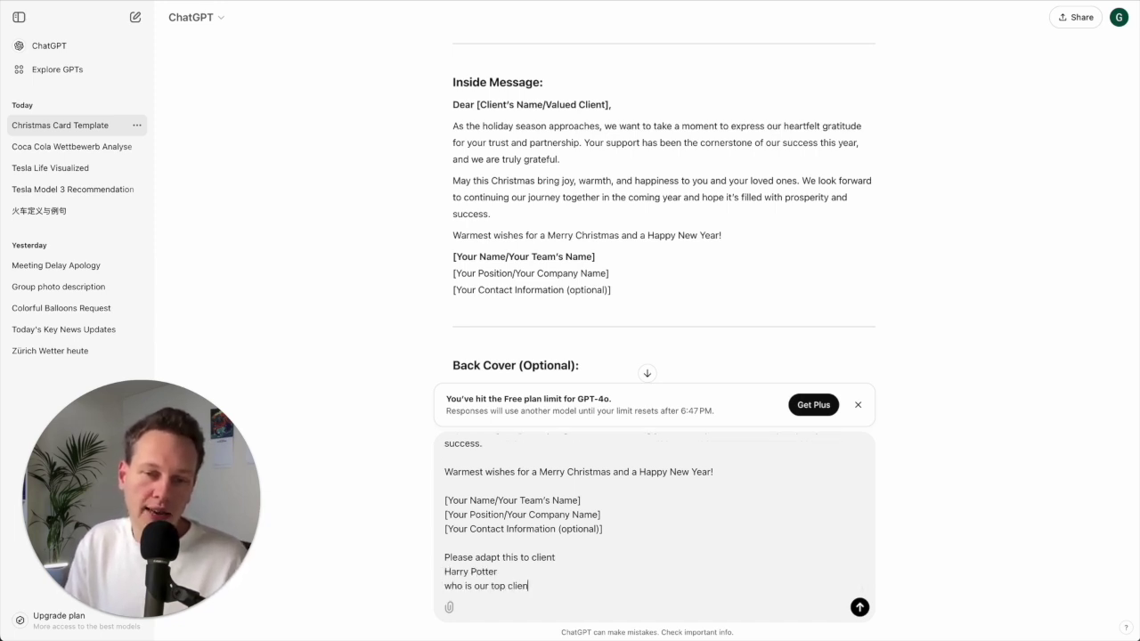
{"action": "type", "text": "t and lives in London"}
{"action": "key", "text": "Return"}
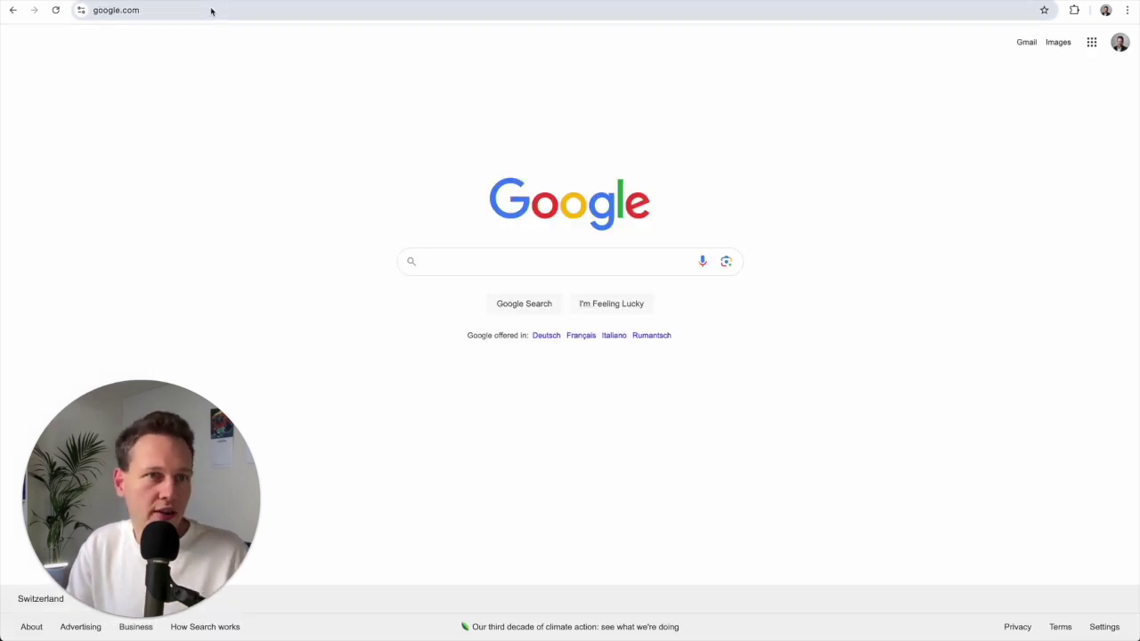
Download Tesla's Q3 2024 shareholder deck PDF from ir.tesla.com to the Desktop.
{"action": "left_click", "coordinate": [212, 9]}
{"action": "type", "text": "i"}
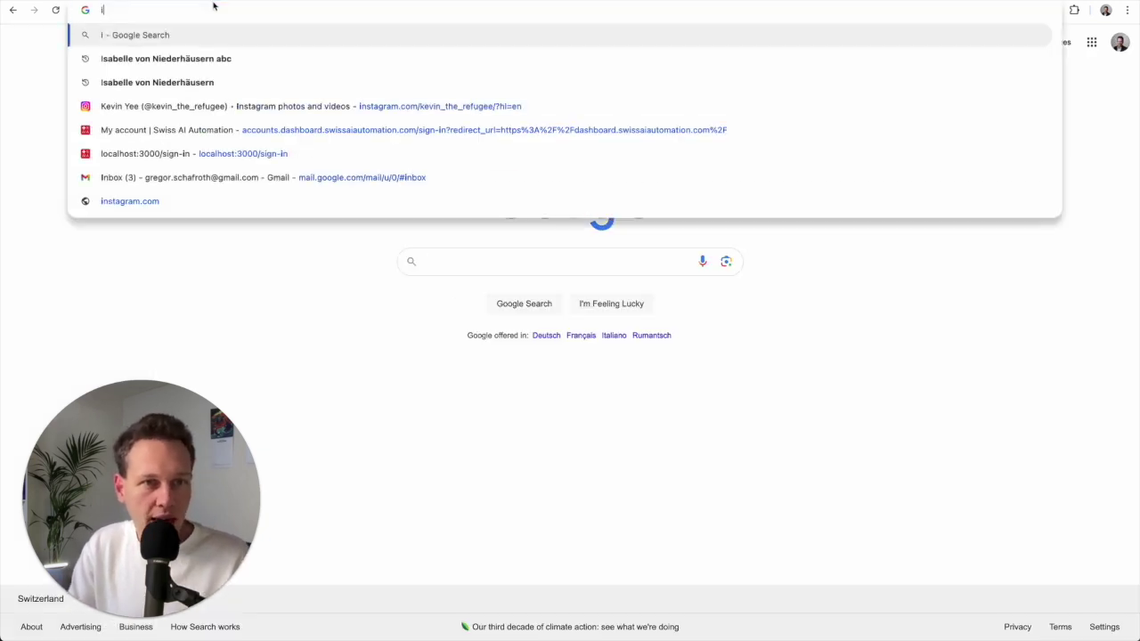
{"action": "type", "text": "r.te"}
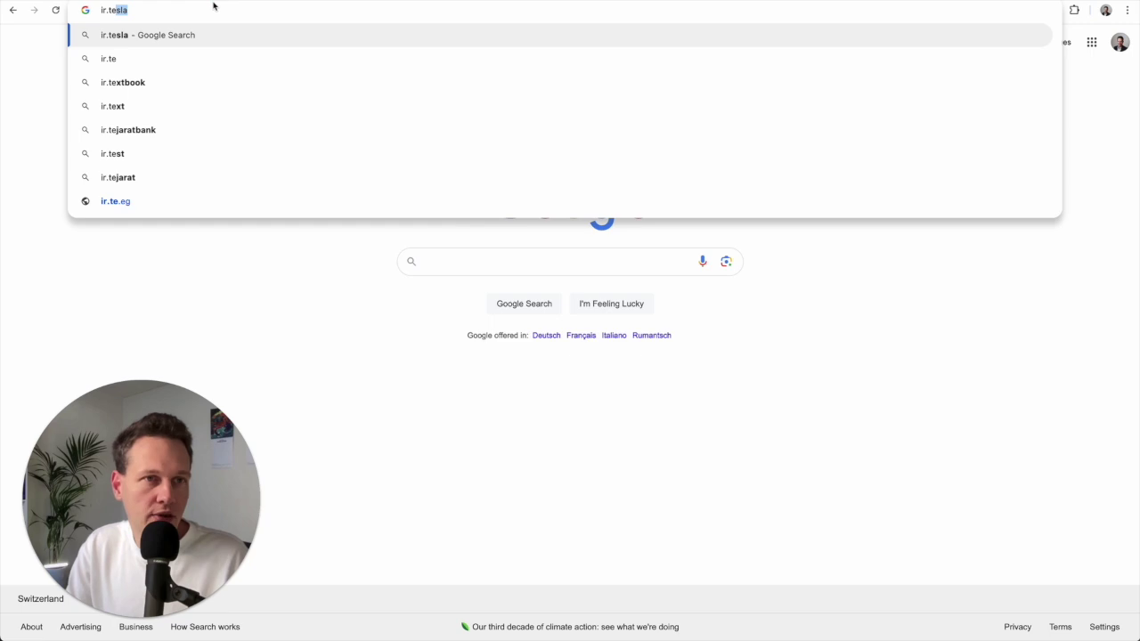
{"action": "type", "text": "sla.com"}
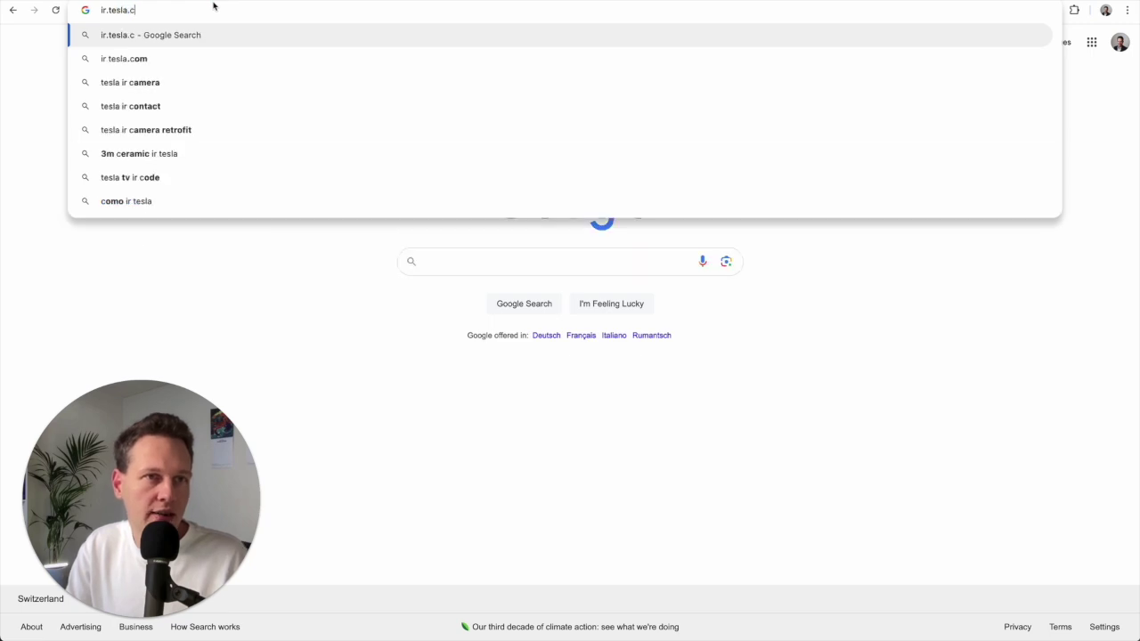
{"action": "key", "text": "Return"}
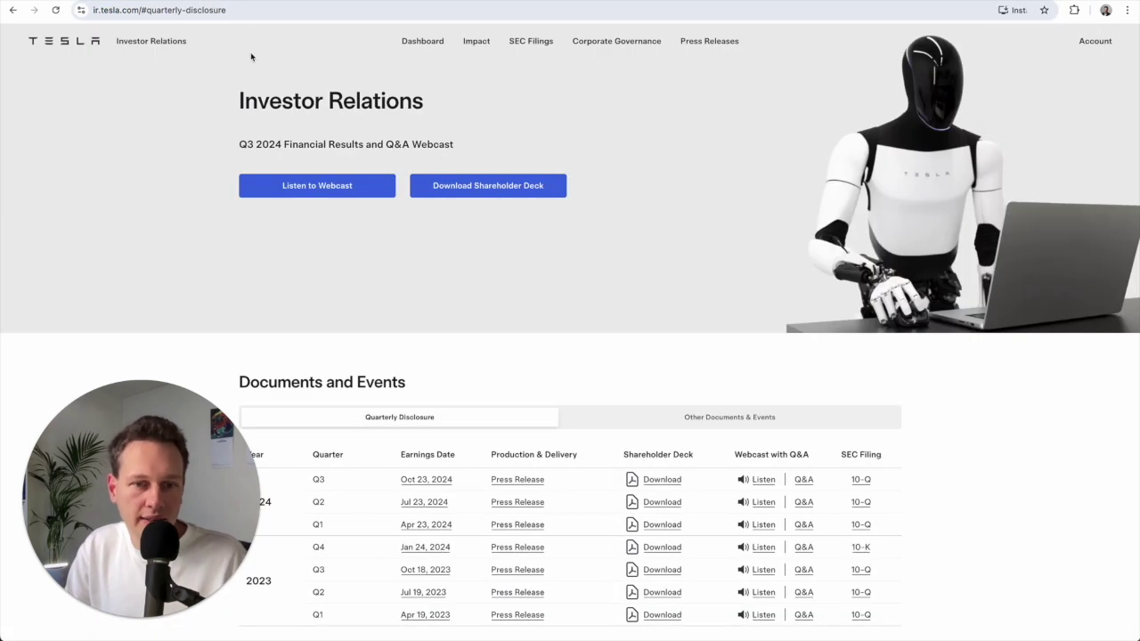
{"action": "scroll", "coordinate": [385, 267], "scroll_direction": "down", "scroll_amount": 2}
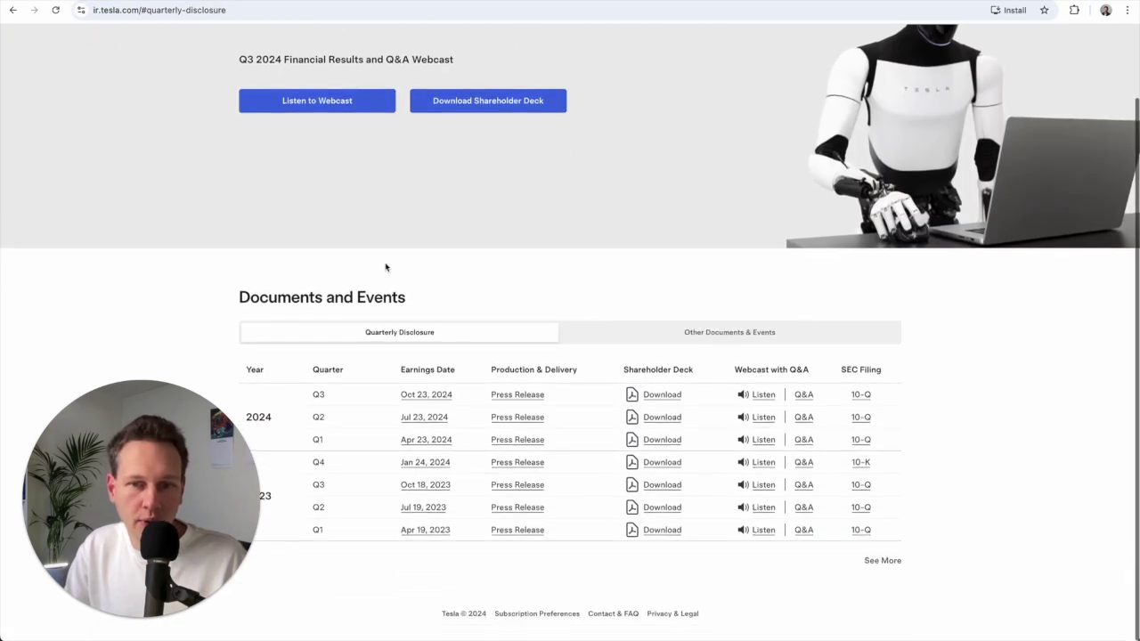
{"action": "left_click", "coordinate": [661, 398]}
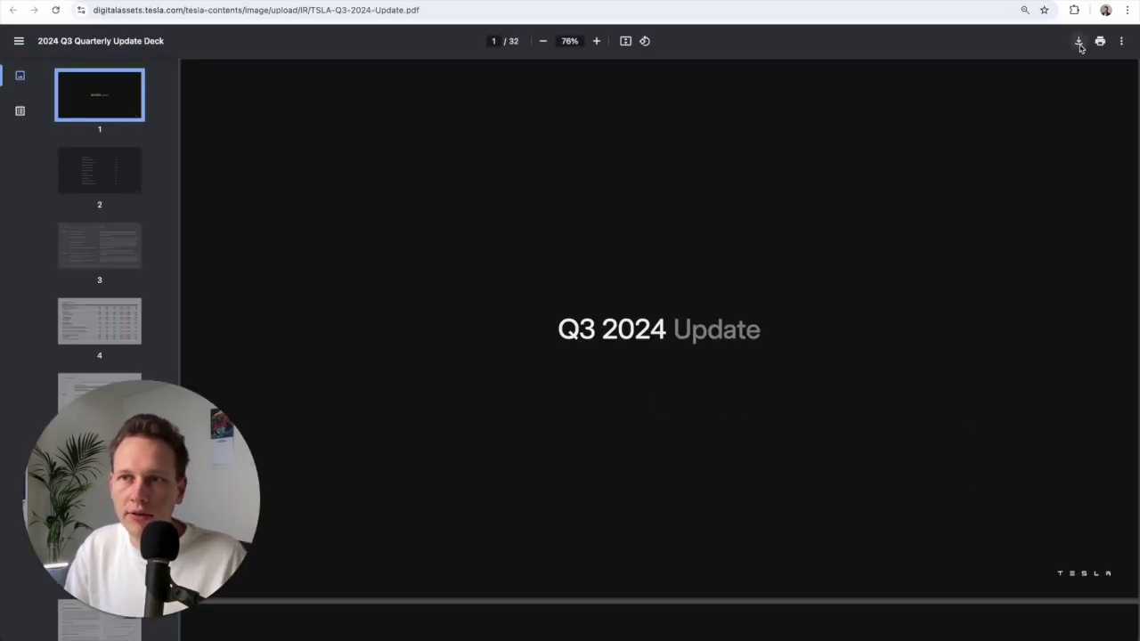
{"action": "left_click", "coordinate": [1079, 43]}
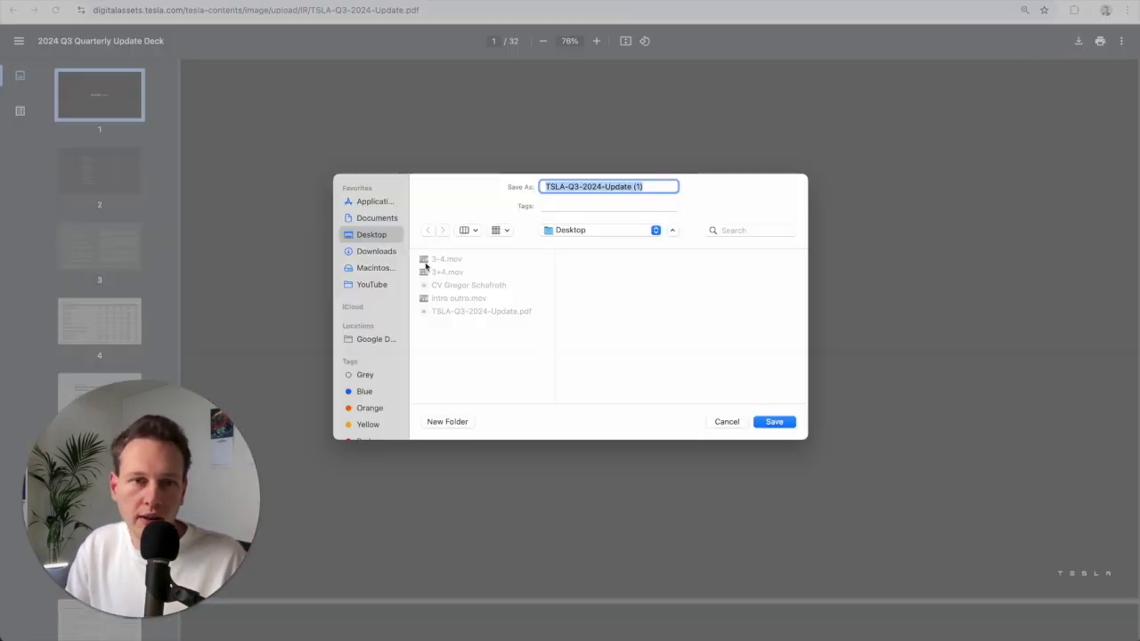
{"action": "left_click", "coordinate": [777, 422]}
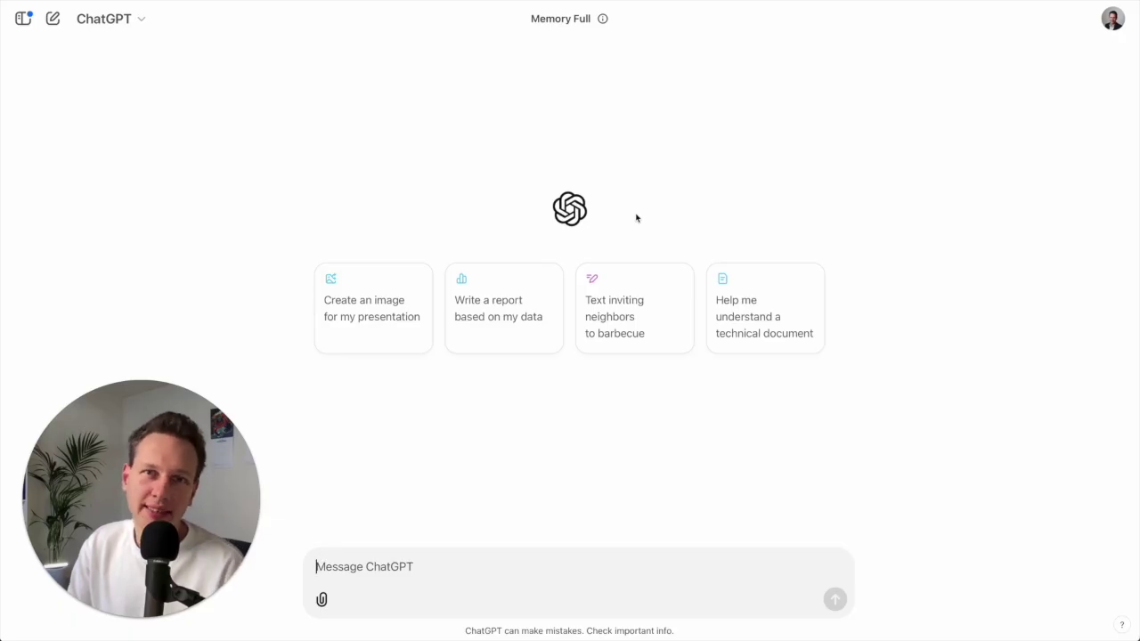
Attach TSLA-Q3-2024-Update.pdf from the computer to a new message.
{"action": "left_click", "coordinate": [323, 599]}
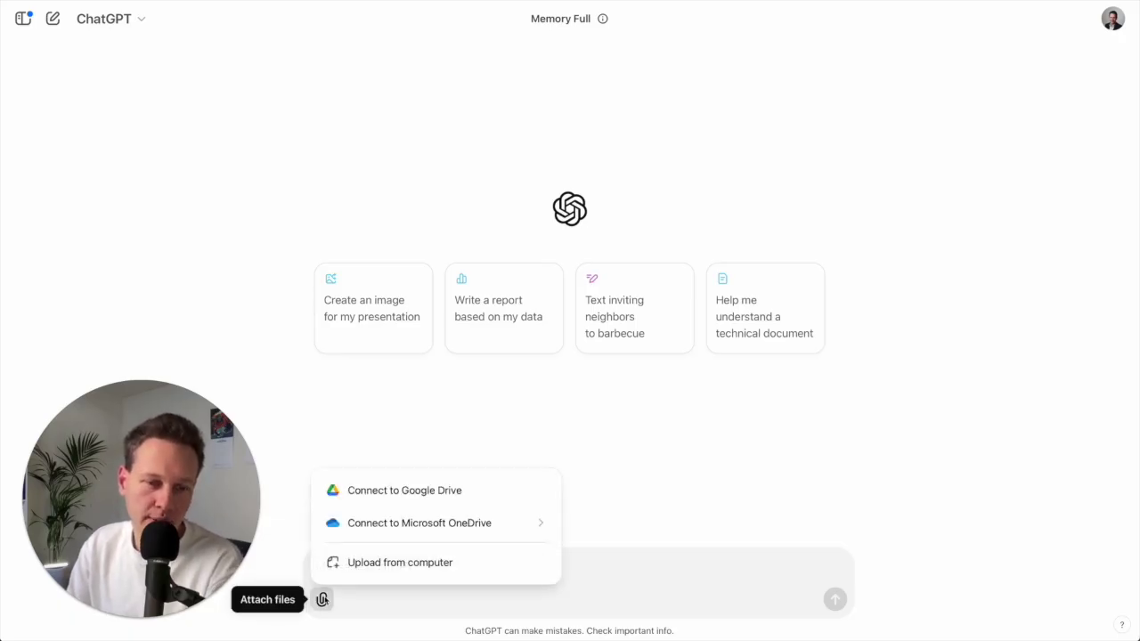
{"action": "left_click", "coordinate": [378, 570]}
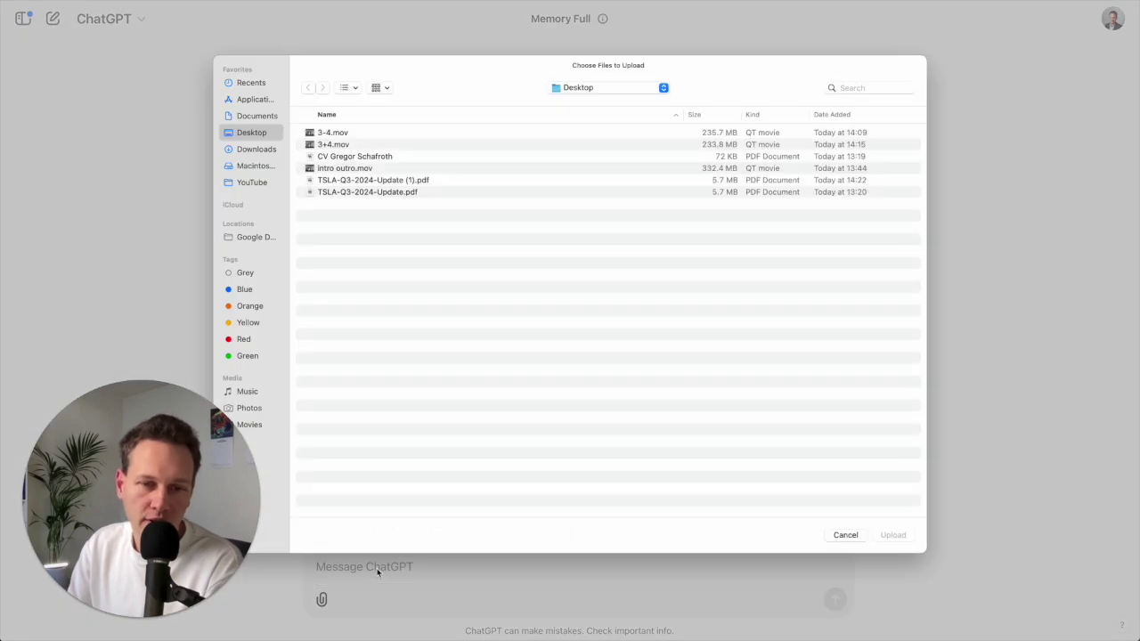
{"action": "double_click", "coordinate": [371, 191]}
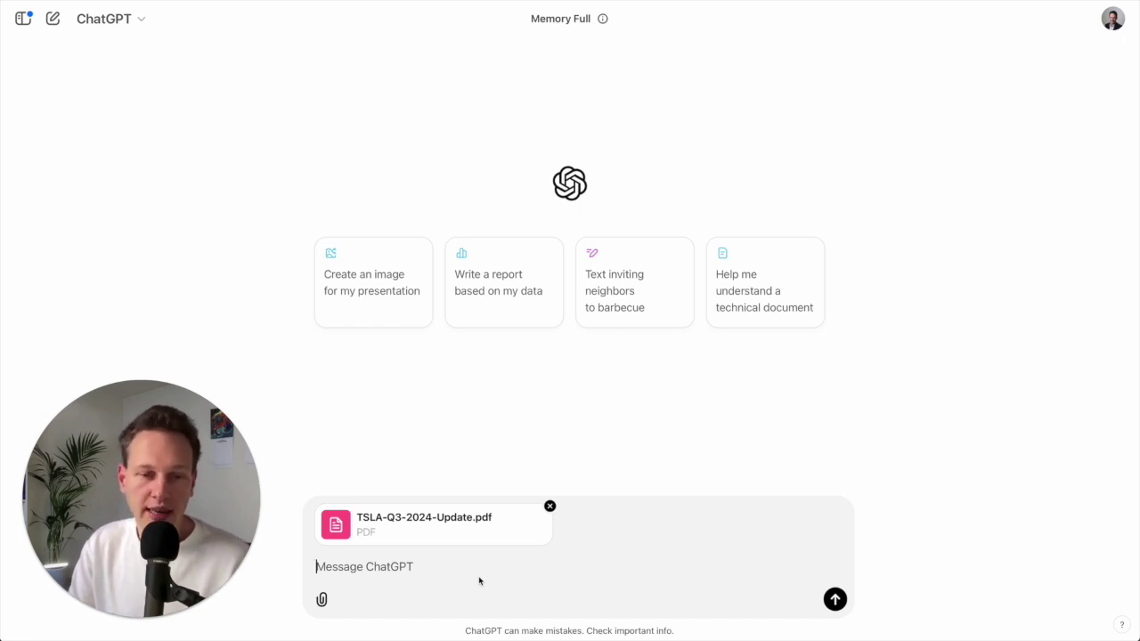
Ask 'What was Teslas Profit in the last quarter?' about the attached deck.
{"action": "type", "text": "What "}
{"action": "type", "text": "was Teslas P"}
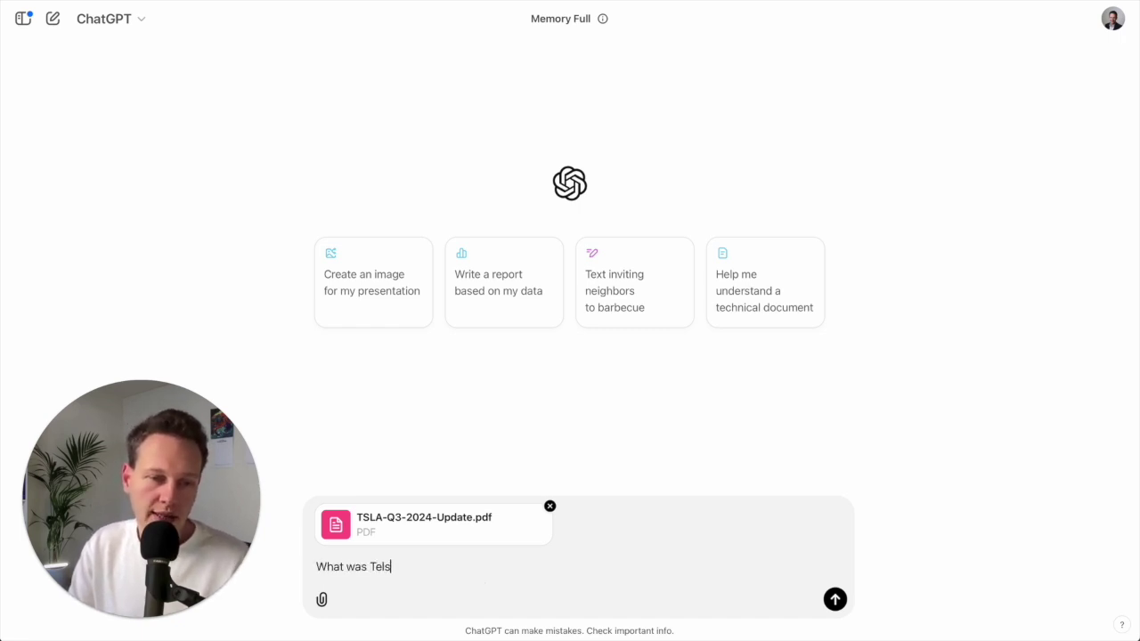
{"action": "type", "text": "rofit in d"}
{"action": "key", "text": "BackSpace"}
{"action": "type", "text": "the last quarter?"}
{"action": "key", "text": "Return"}
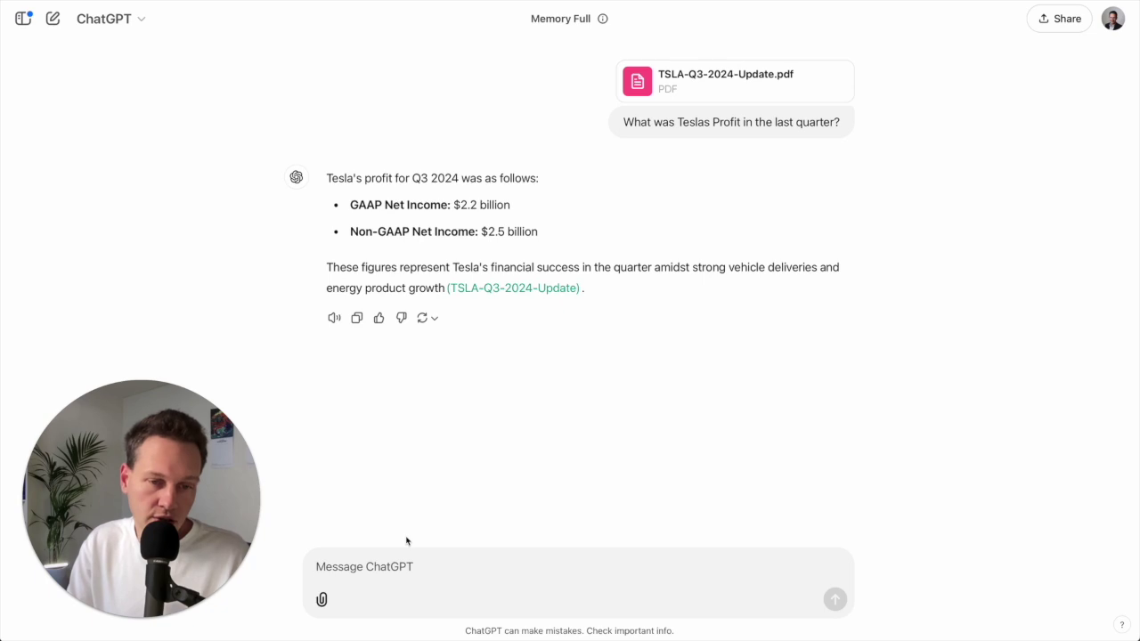
Ask for a very brief summary of the whole Tesla document.
{"action": "type", "text": "Give me a su"}
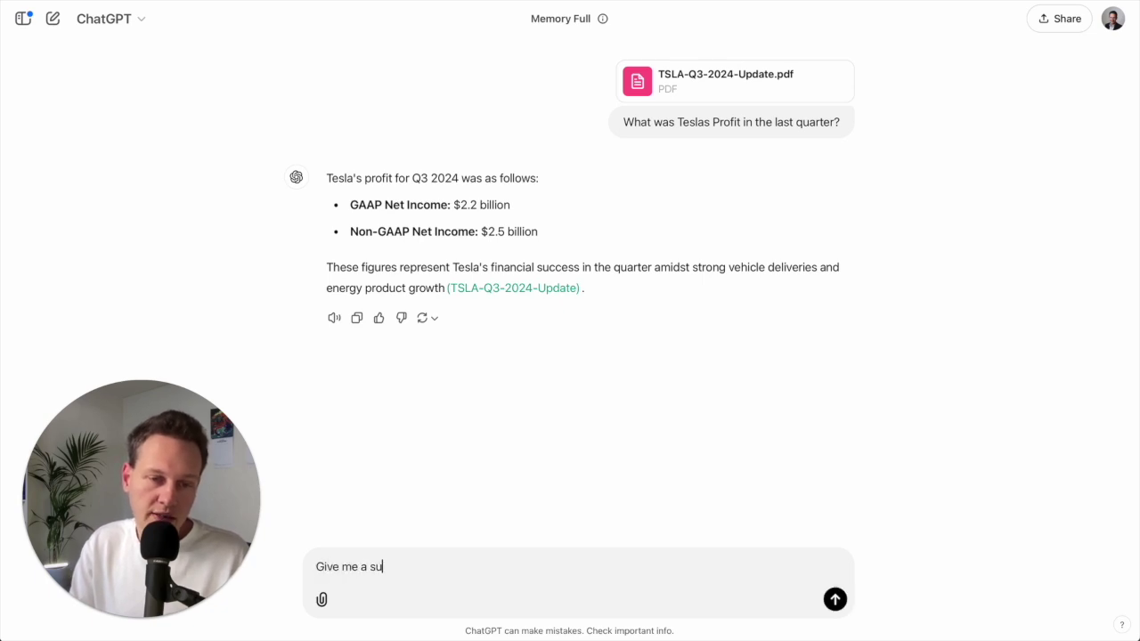
{"action": "type", "text": "mmary of the whole docu"}
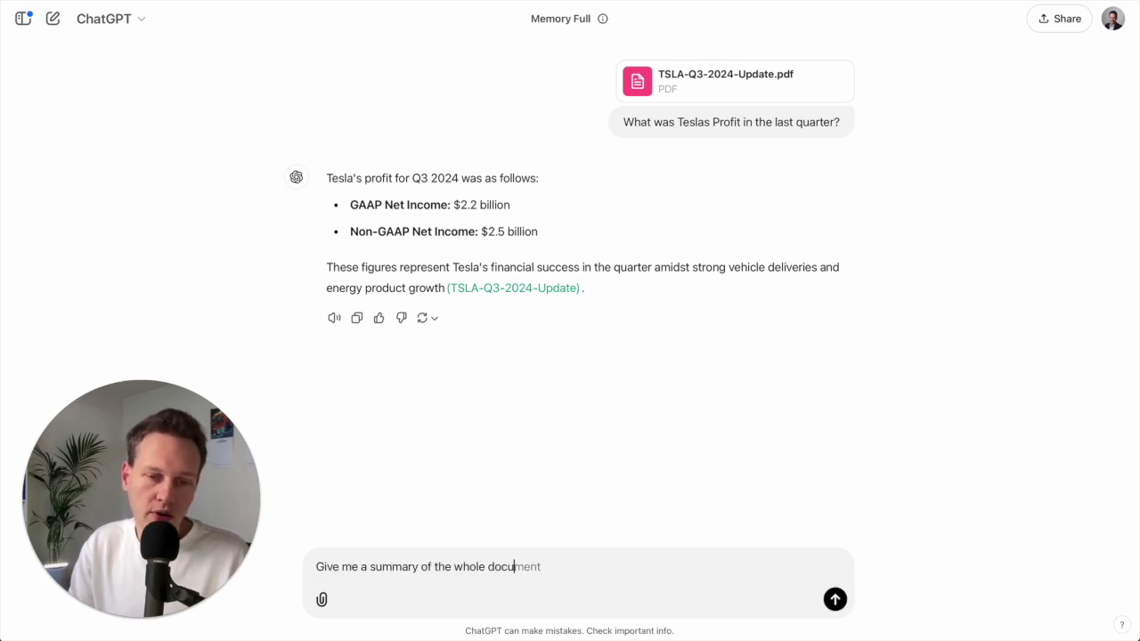
{"action": "type", "text": "ment please. Be ver"}
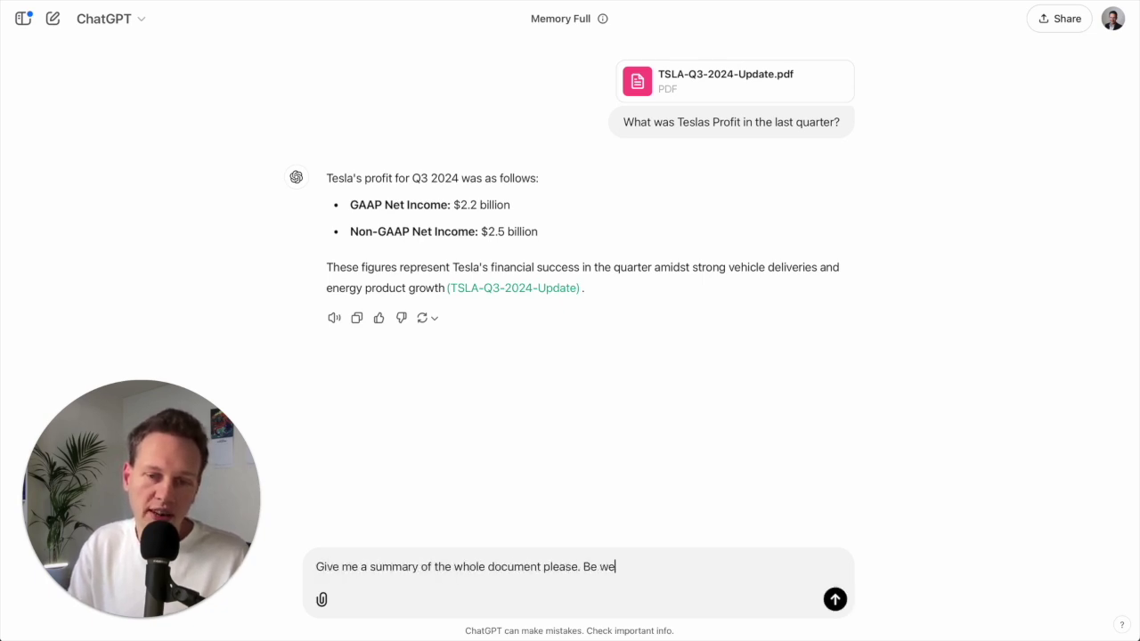
{"action": "type", "text": "y brief."}
{"action": "key", "text": "Return"}
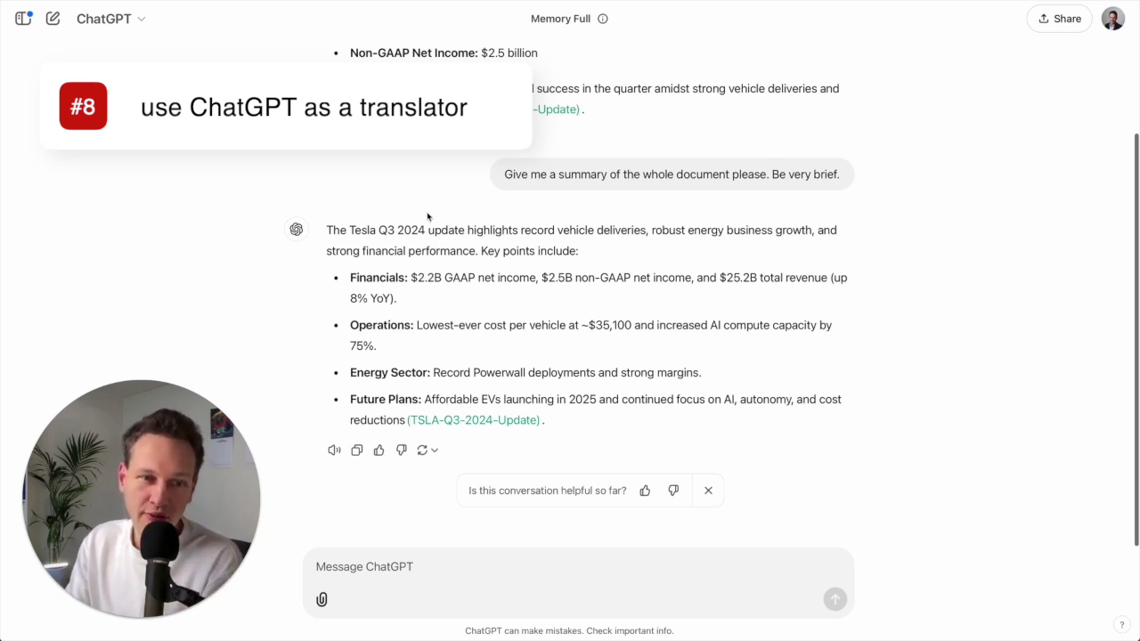
Request the last answer in German, then start a new empty chat.
{"action": "left_click", "coordinate": [425, 571]}
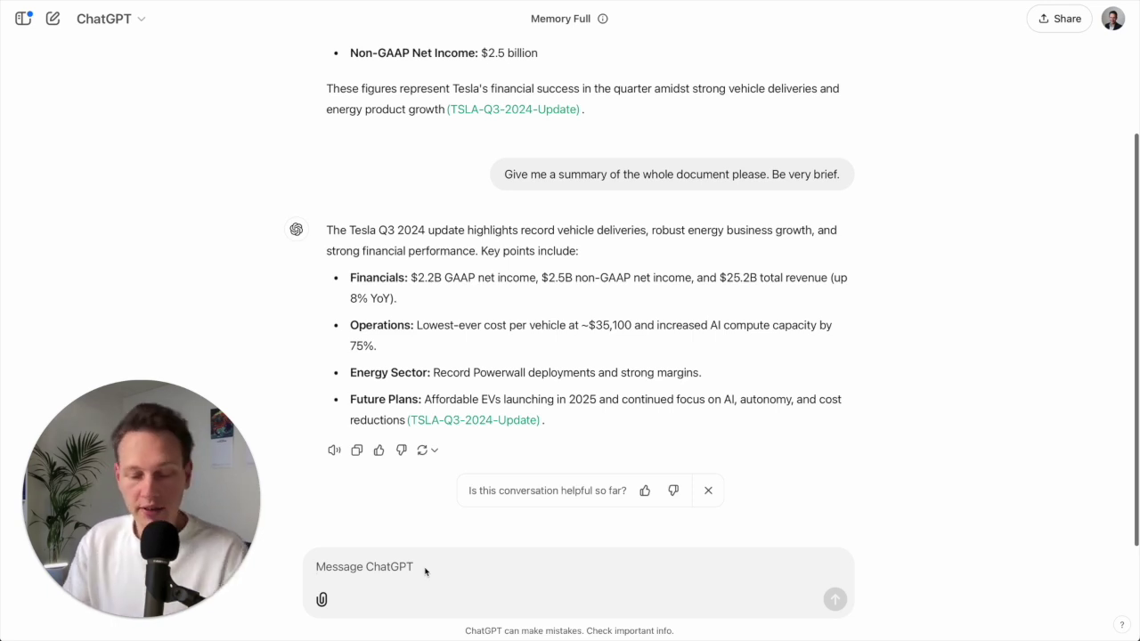
{"action": "type", "text": "Provi"}
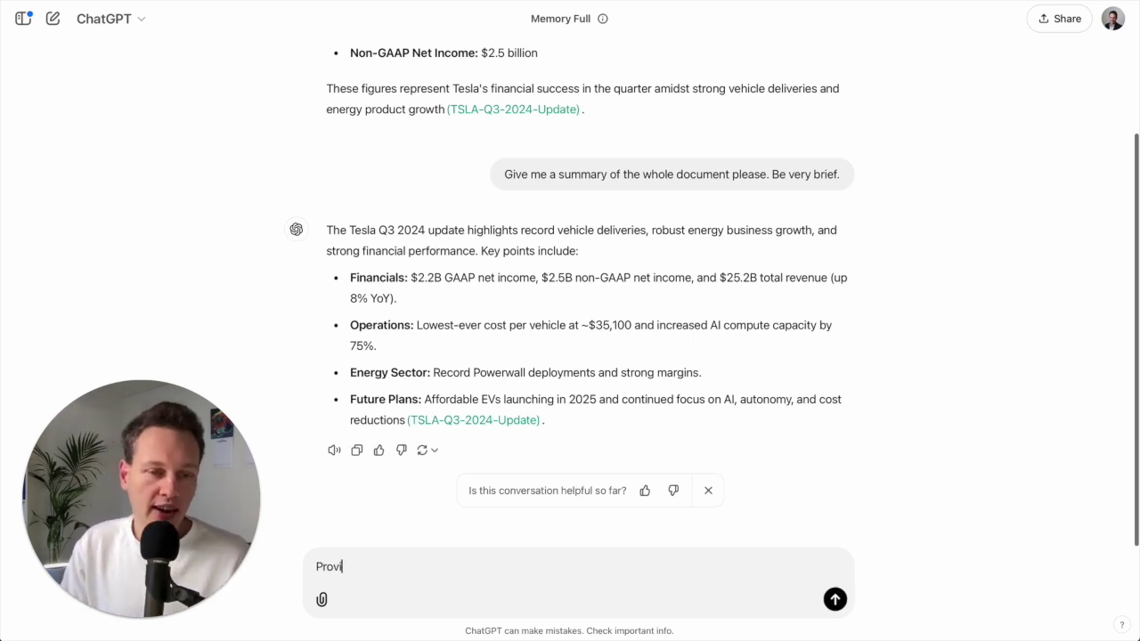
{"action": "type", "text": "de me the last ans"}
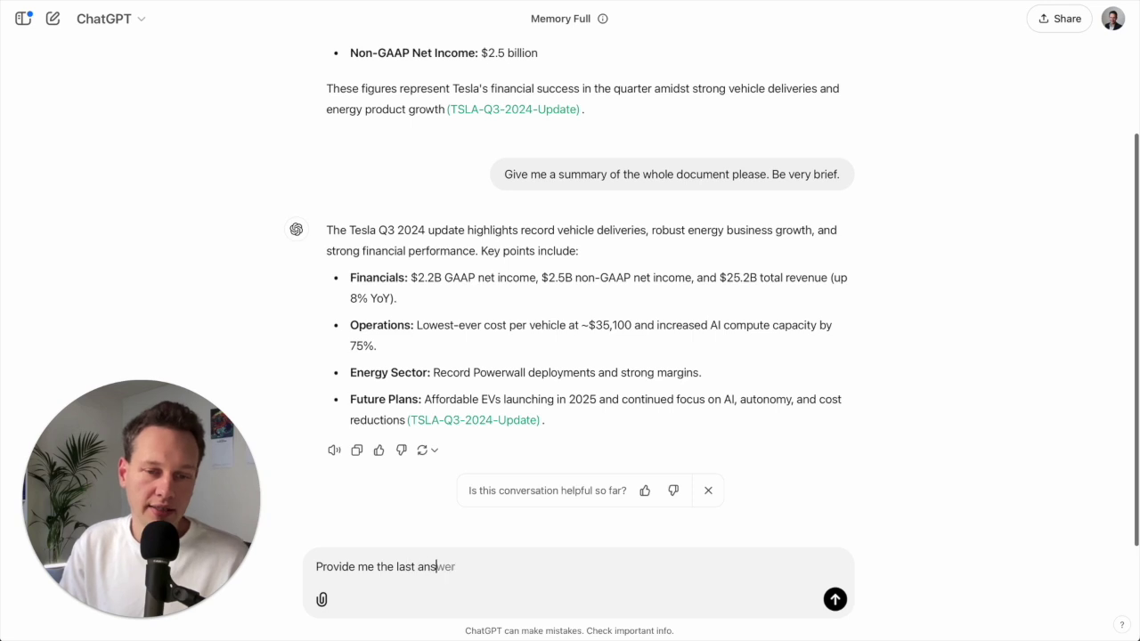
{"action": "type", "text": "wer but in G"}
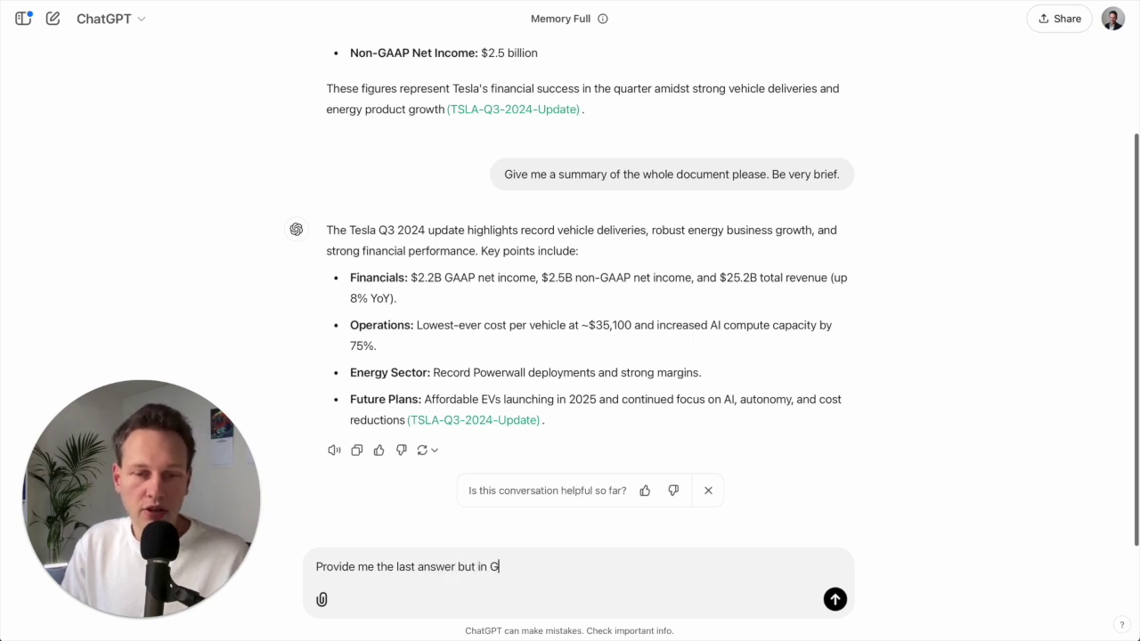
{"action": "type", "text": "erman please."}
{"action": "key", "text": "Return"}
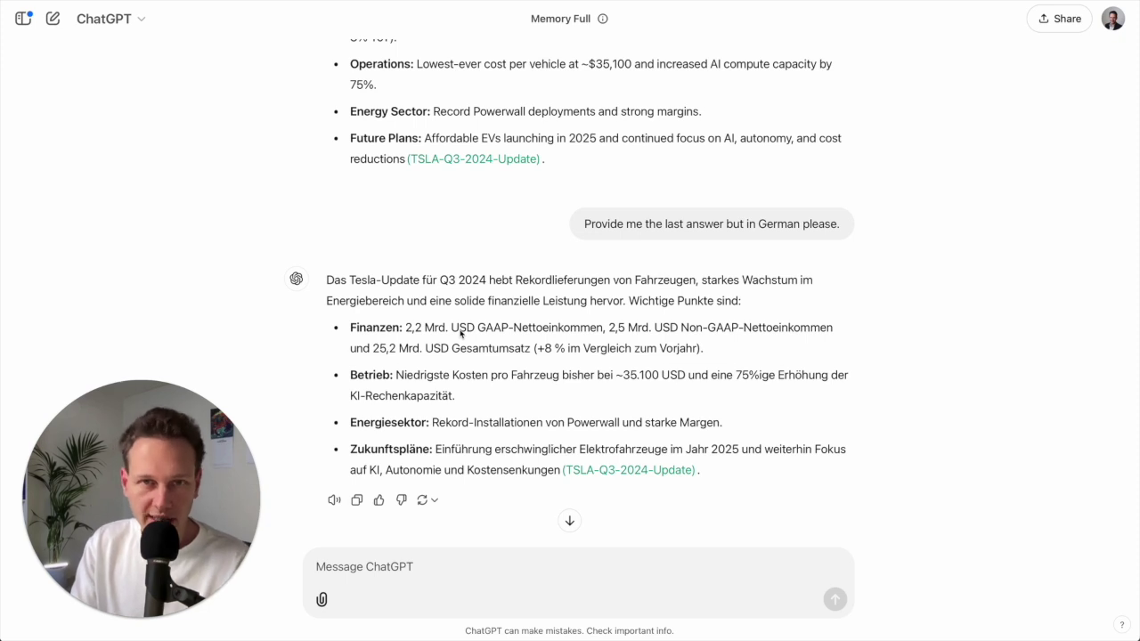
{"action": "key", "text": "super+n"}
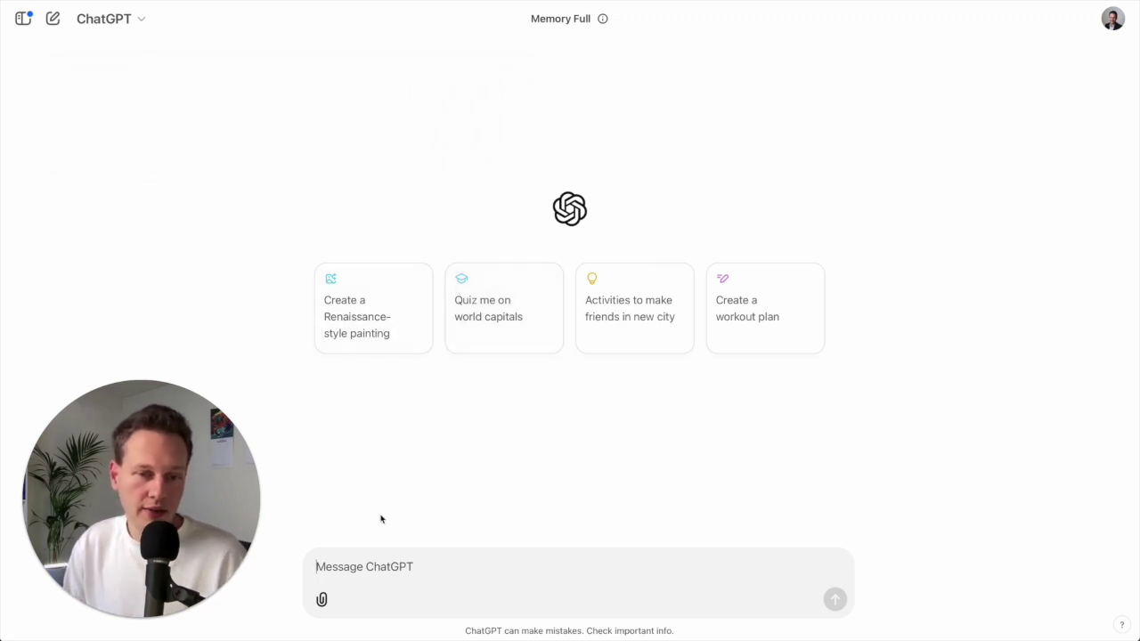
Upload the CV PDF from the computer after previewing it in Quick Look.
{"action": "left_click", "coordinate": [322, 600]}
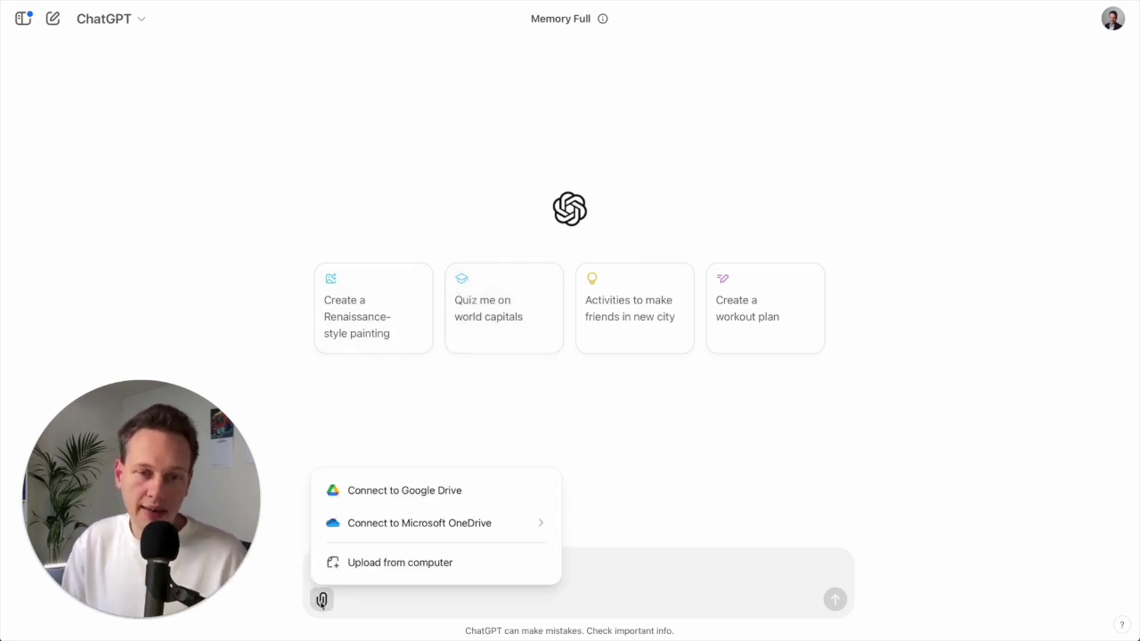
{"action": "left_click", "coordinate": [373, 570]}
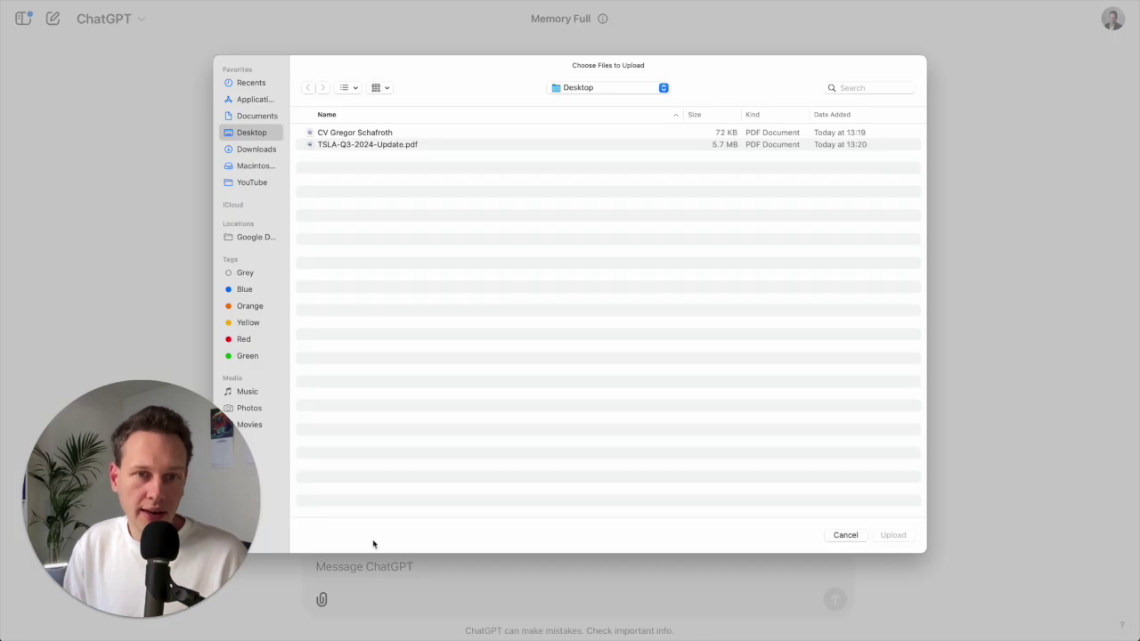
{"action": "left_click", "coordinate": [366, 134]}
{"action": "key", "text": "space"}
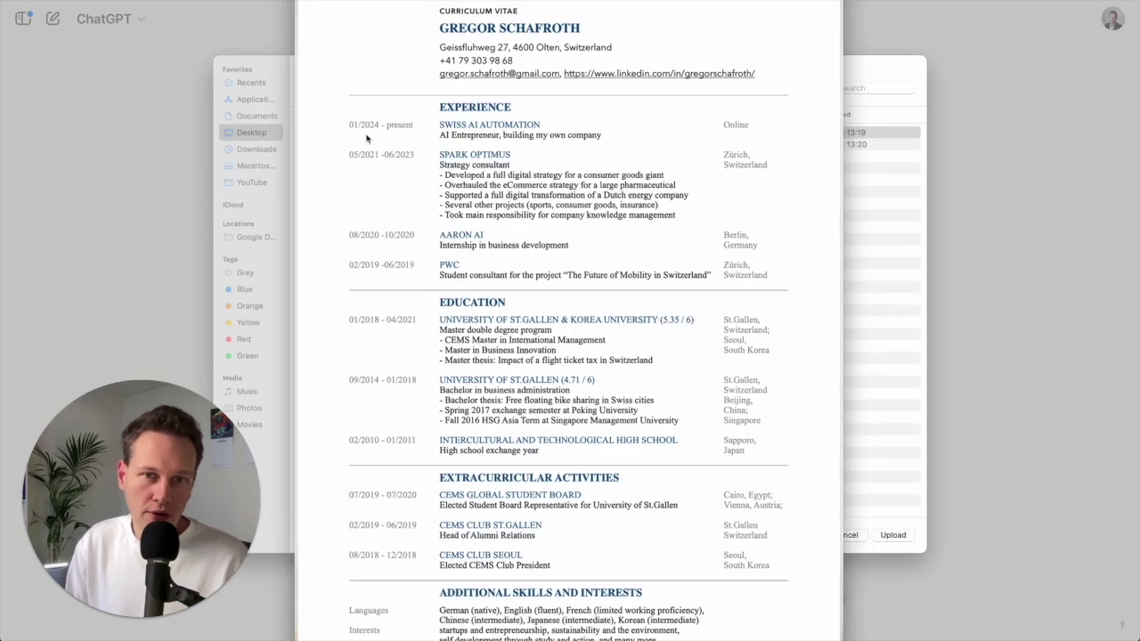
{"action": "key", "text": "space"}
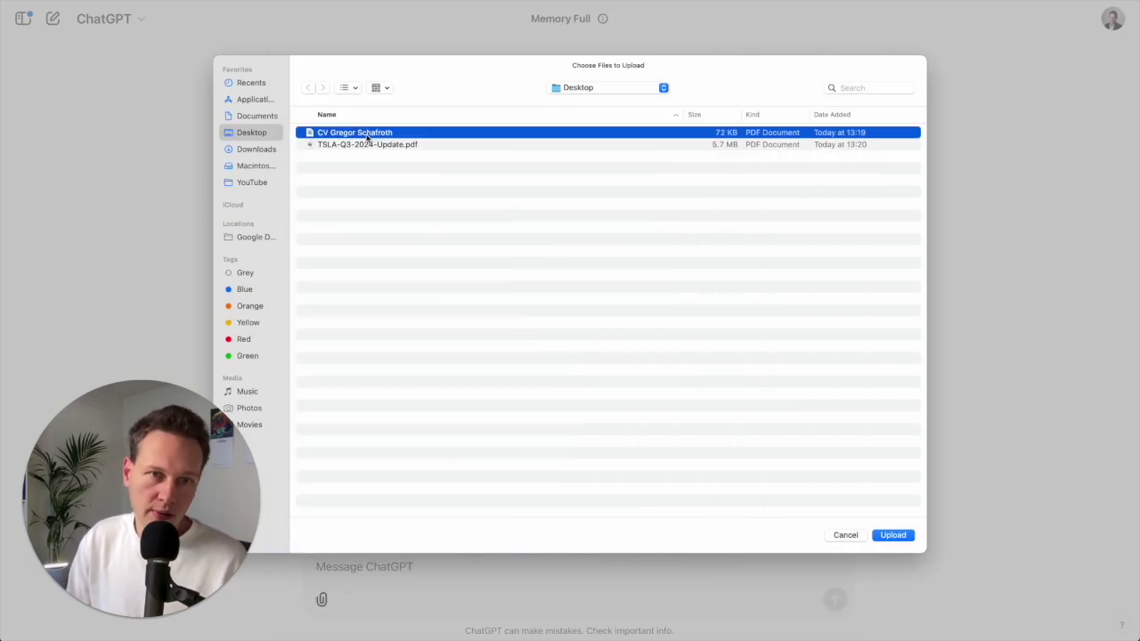
{"action": "left_click", "coordinate": [892, 537]}
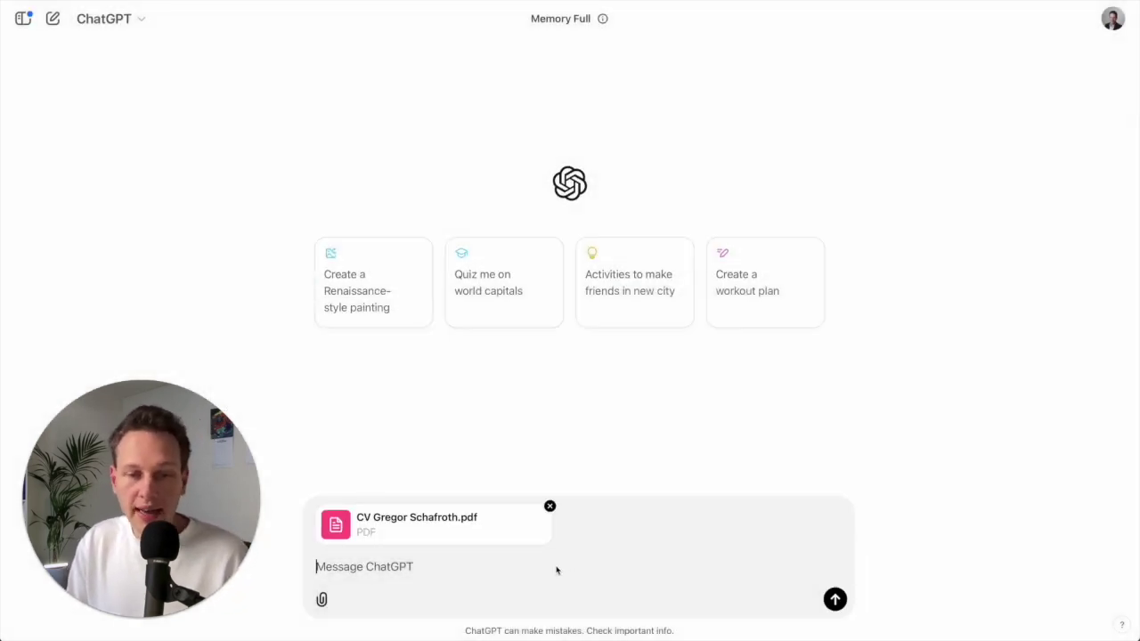
Send the CV asking ChatGPT to act as interviewer for a Swiss strategy consulting job.
{"action": "type", "text": "Please pretend to be"}
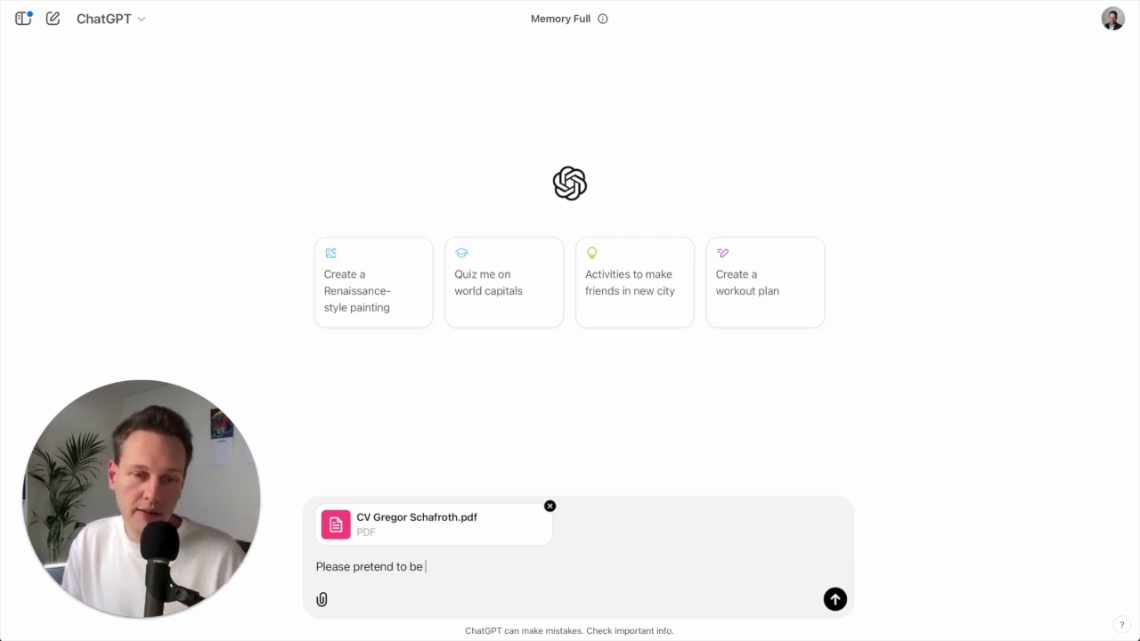
{"action": "type", "text": " the interview "}
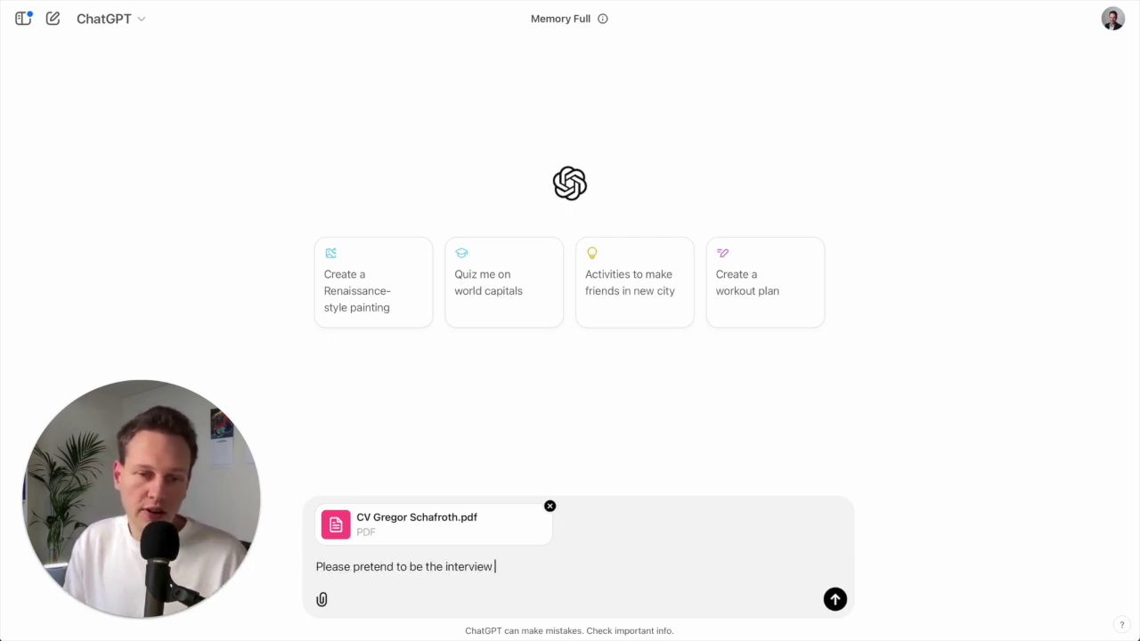
{"action": "type", "text": "for this job "}
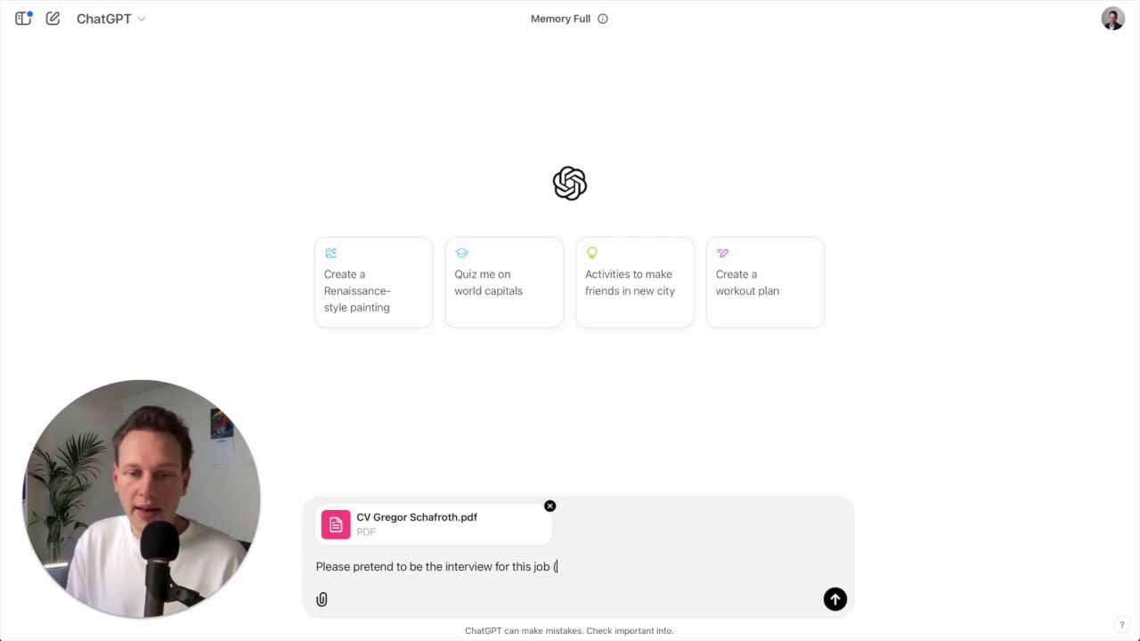
{"action": "type", "text": "(strategy consulting in a Swiss company) and"}
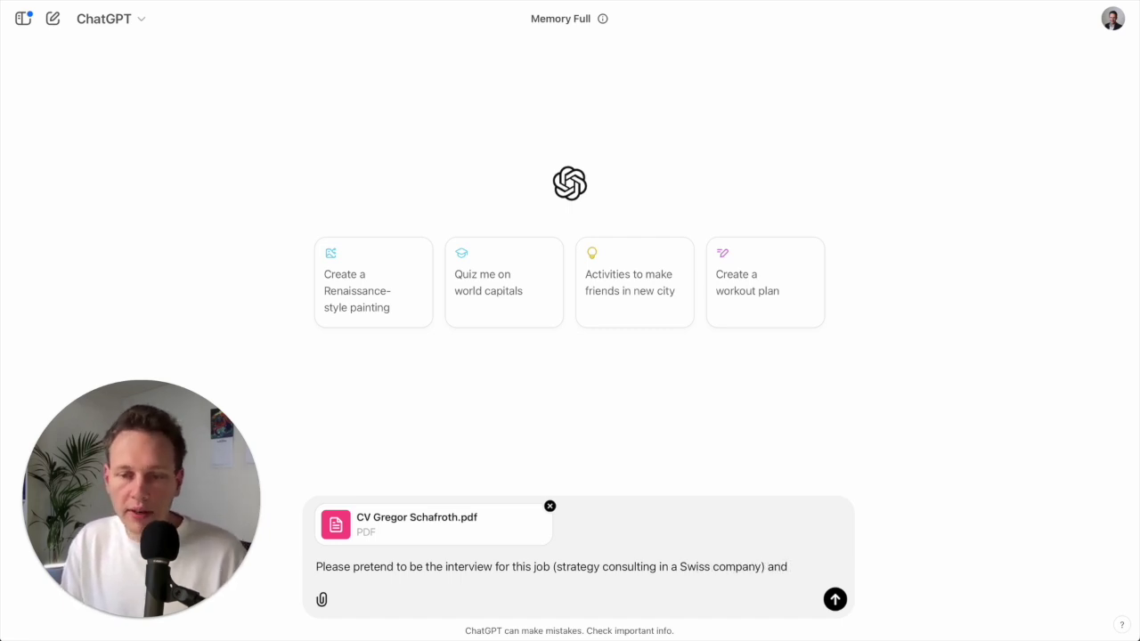
{"action": "type", "text": " ask me questions"}
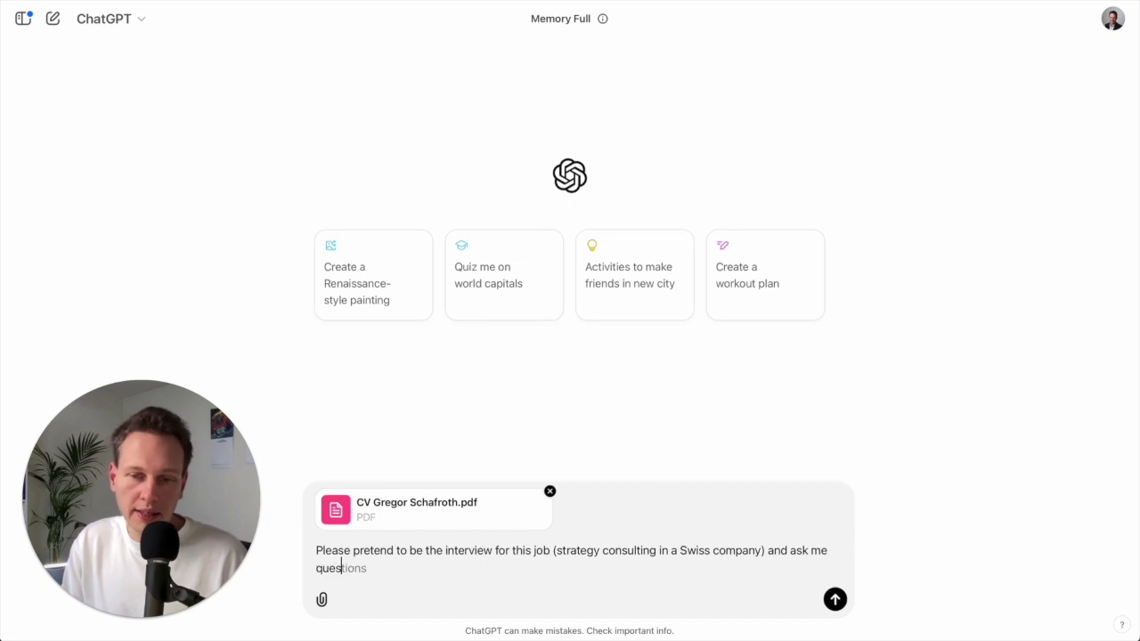
{"action": "type", "text": " as if I was the "}
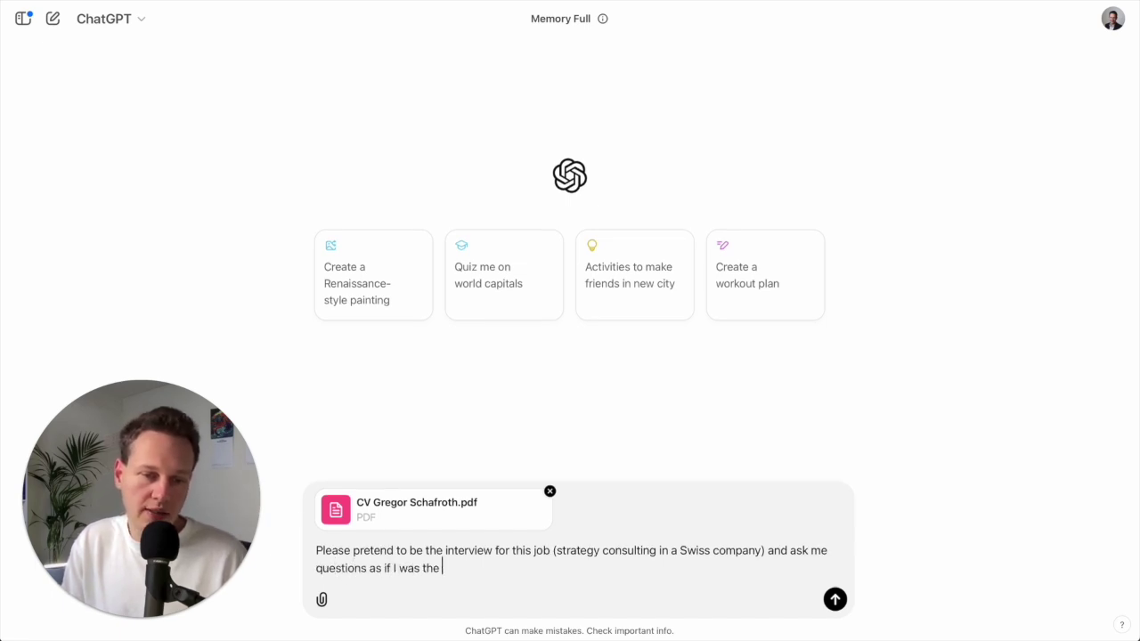
{"action": "type", "text": "candidate"}
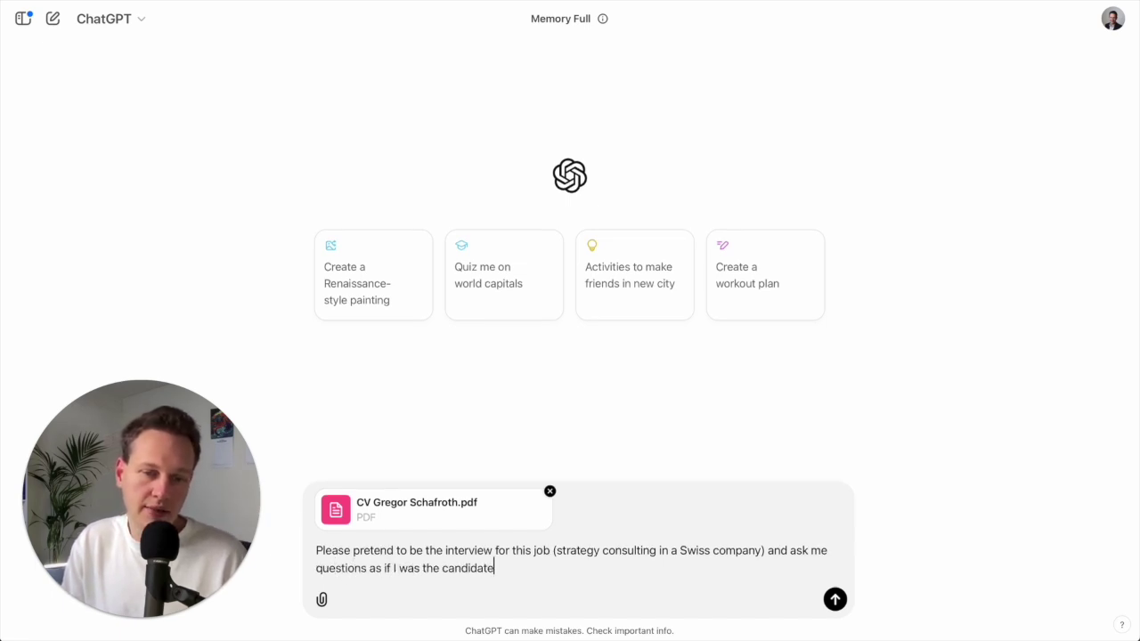
{"action": "left_click", "coordinate": [837, 608]}
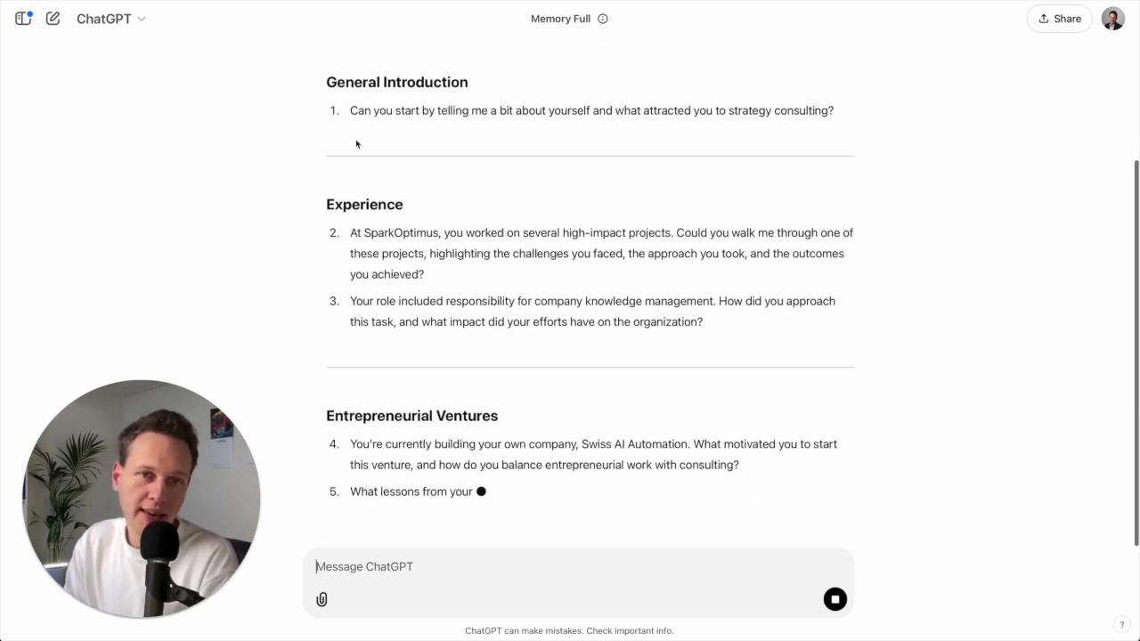
Scroll through the generated interview questions.
{"action": "scroll", "coordinate": [431, 222], "scroll_direction": "up", "scroll_amount": 5}
{"action": "scroll", "coordinate": [431, 222], "scroll_direction": "down", "scroll_amount": 5}
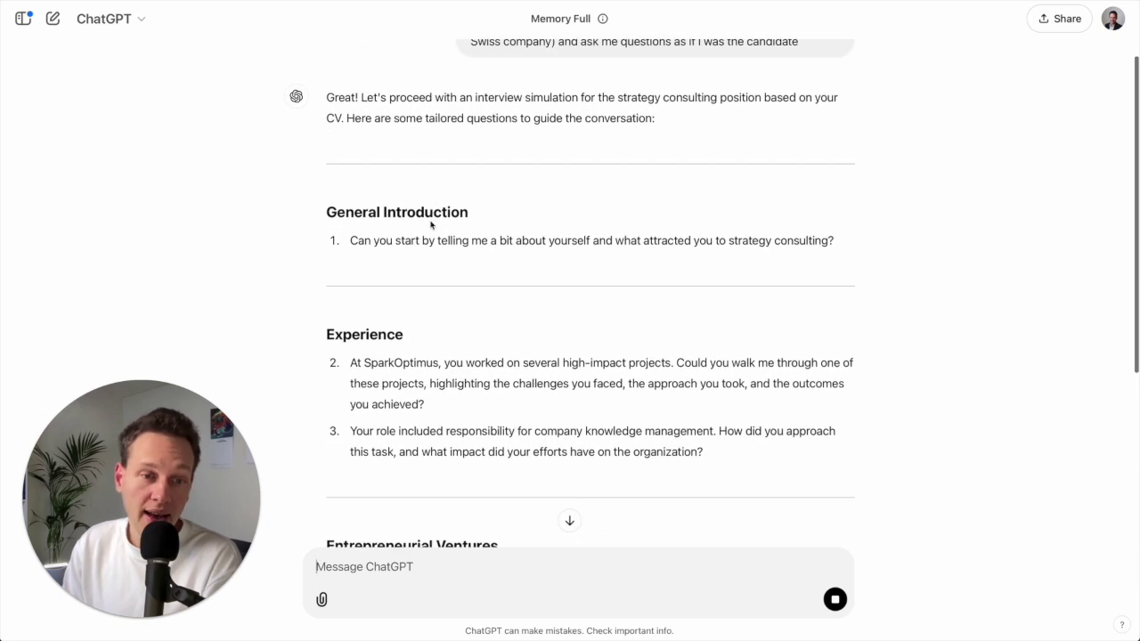
{"action": "scroll", "coordinate": [430, 225], "scroll_direction": "down", "scroll_amount": 1}
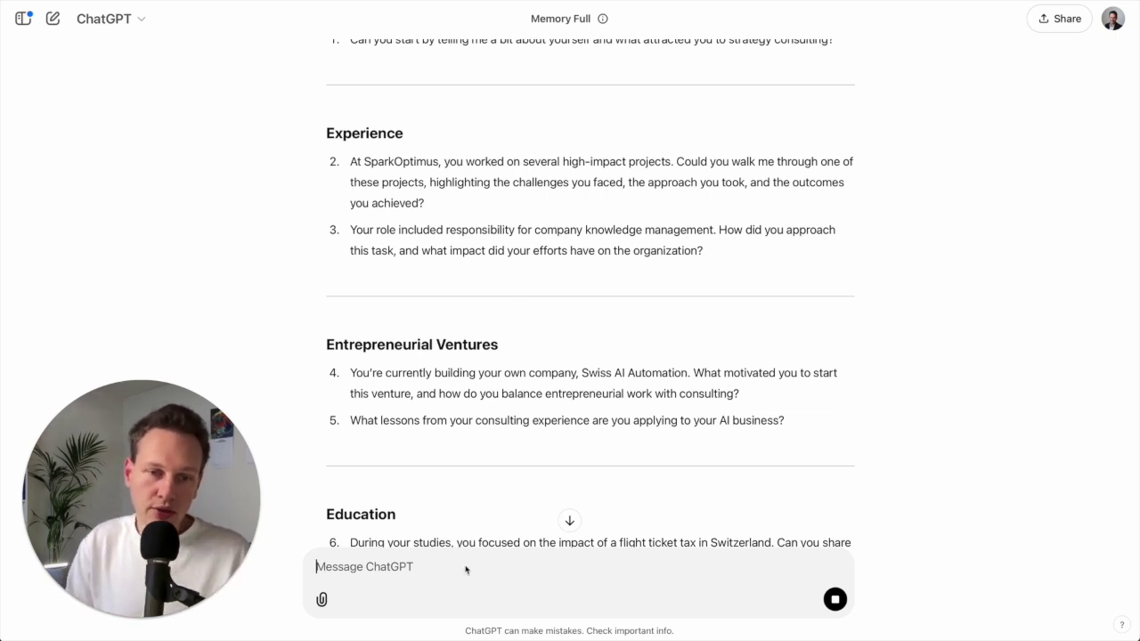
{"action": "scroll", "coordinate": [463, 465], "scroll_direction": "down", "scroll_amount": 5}
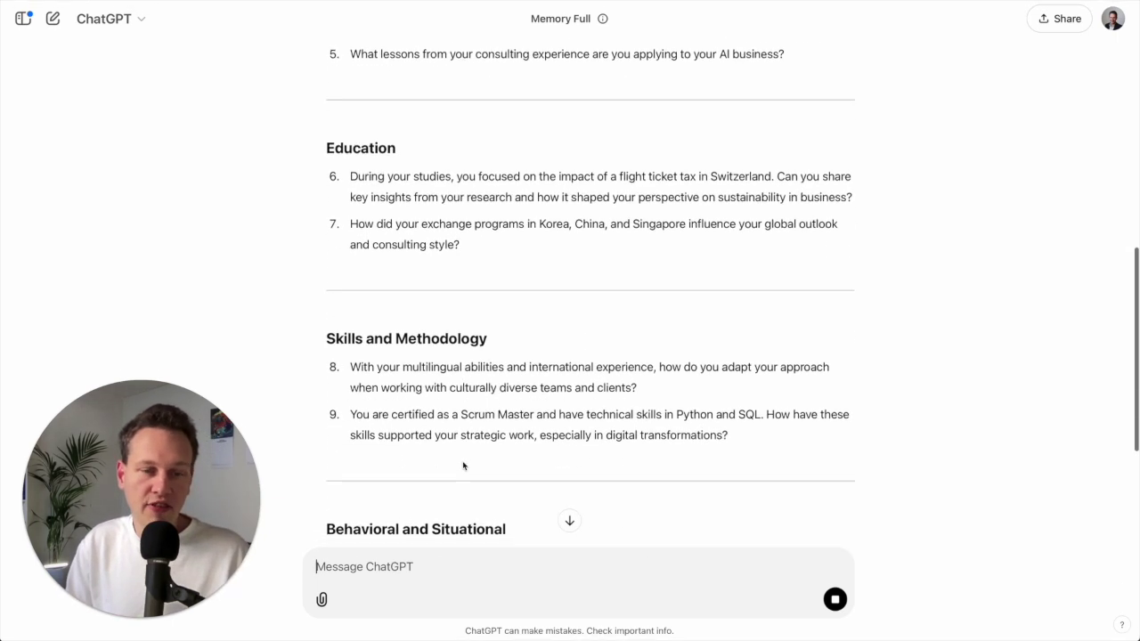
{"action": "scroll", "coordinate": [463, 465], "scroll_direction": "down", "scroll_amount": 4}
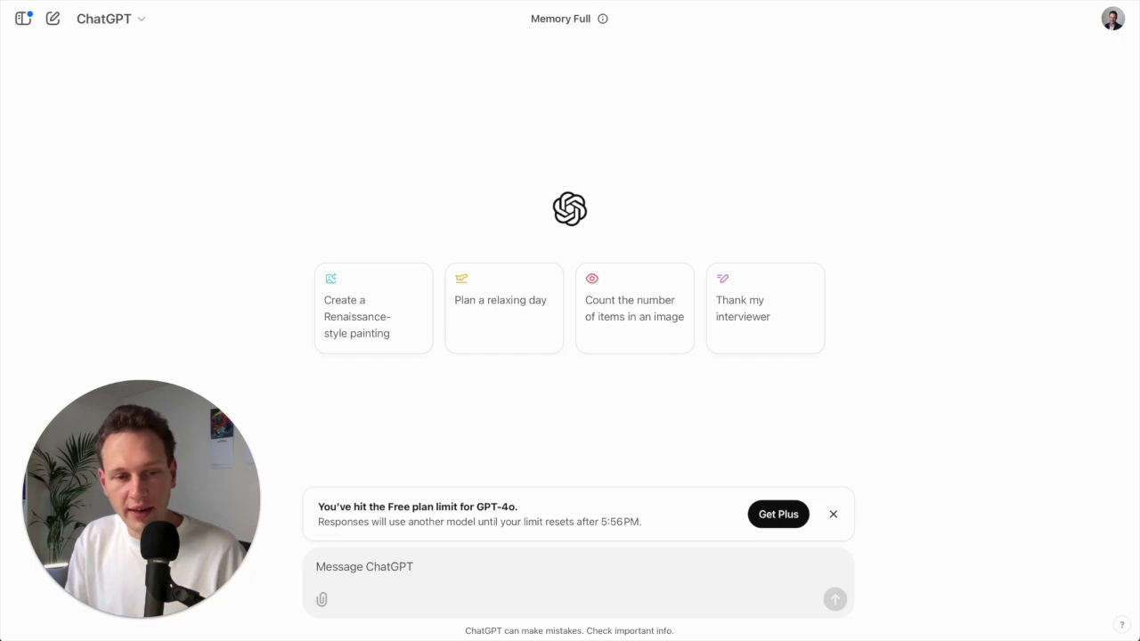
Ask for a reusable client sales-email prompt, built from five questions ChatGPT asks first.
{"action": "left_click", "coordinate": [362, 569]}
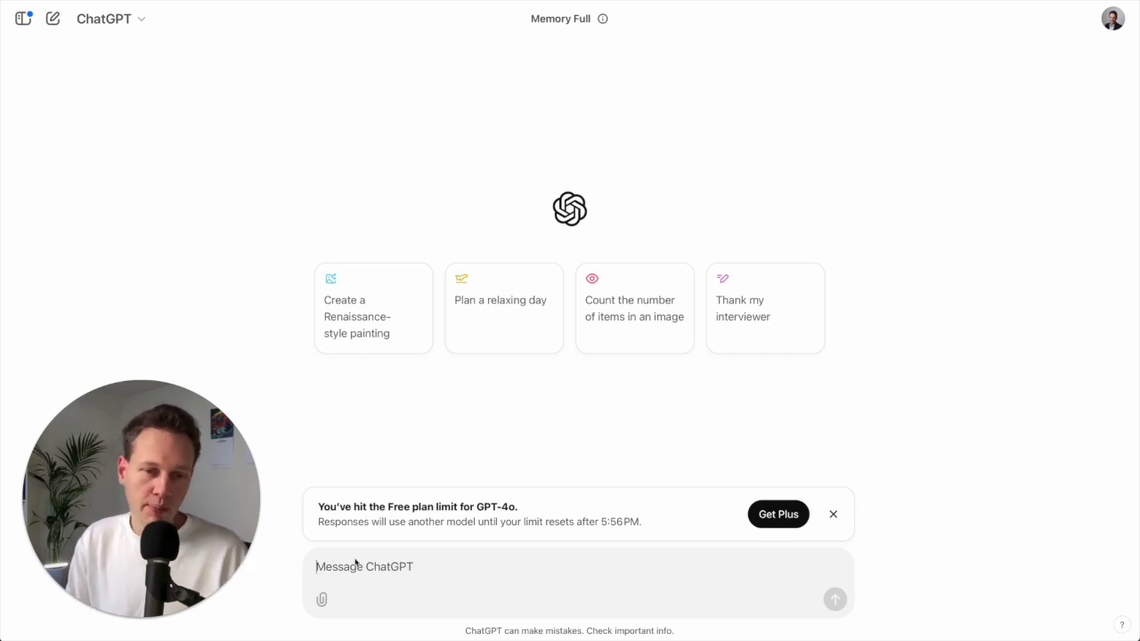
{"action": "type", "text": "I want to w"}
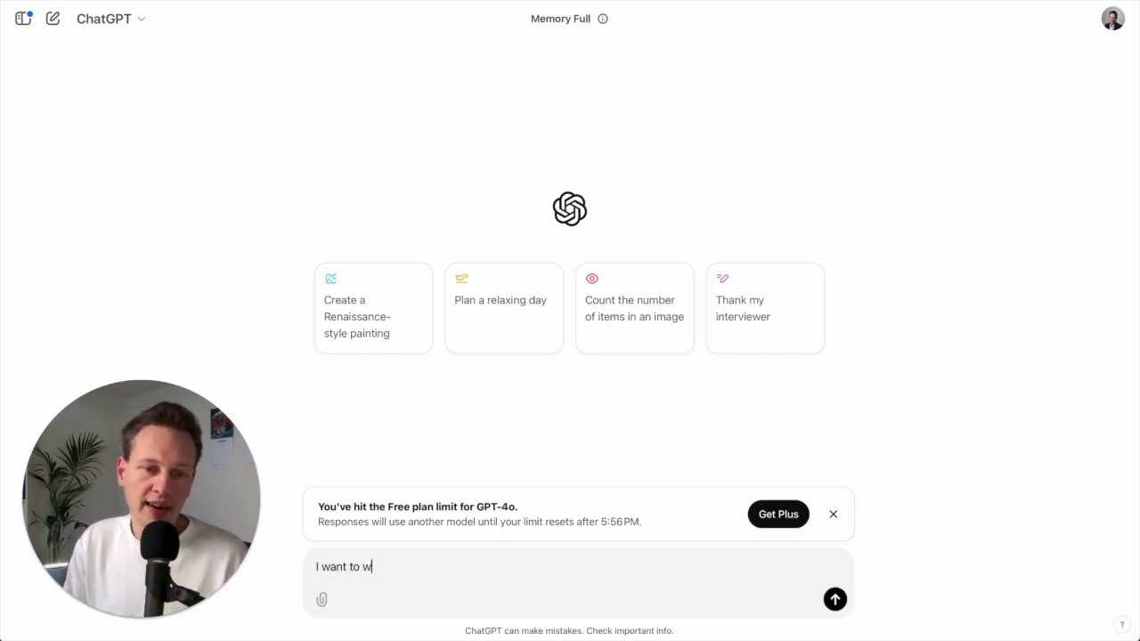
{"action": "type", "text": "rite a sales e"}
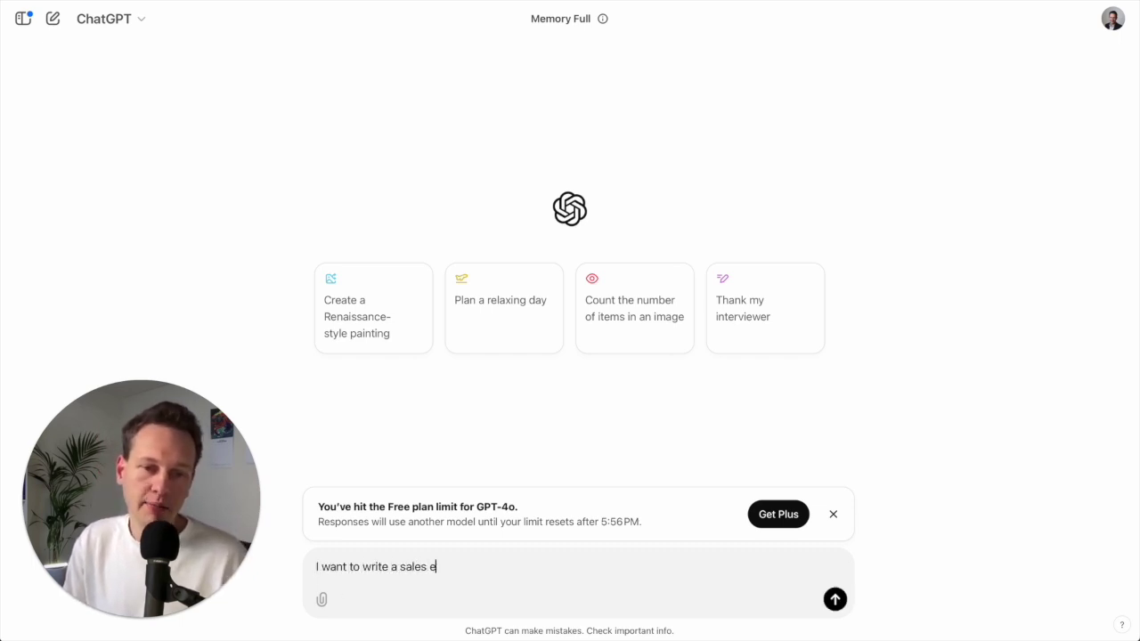
{"action": "type", "text": "mail to my clie"}
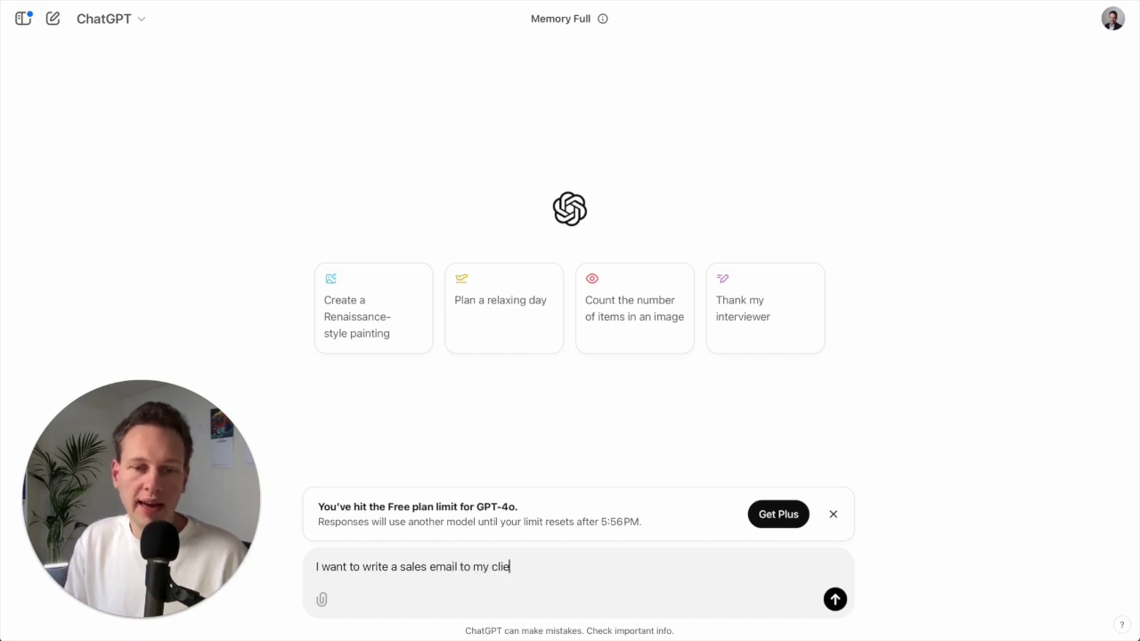
{"action": "type", "text": "nts. I need a prompt that I can always use to generate this sales email. Please ask me 5 questions "}
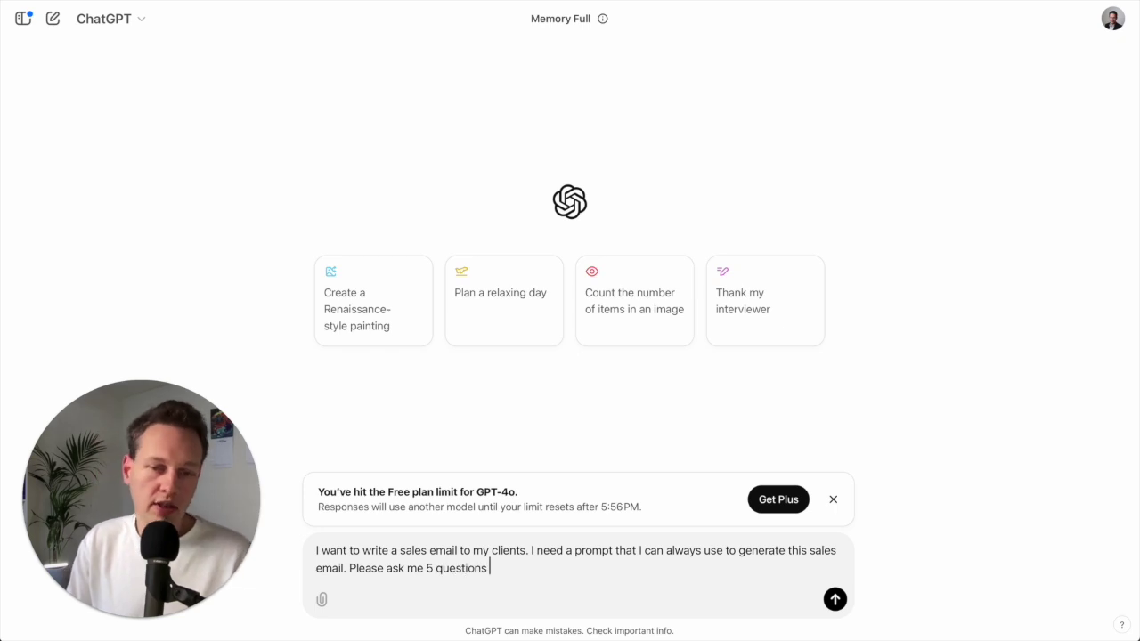
{"action": "type", "text": "so you can give me that pr"}
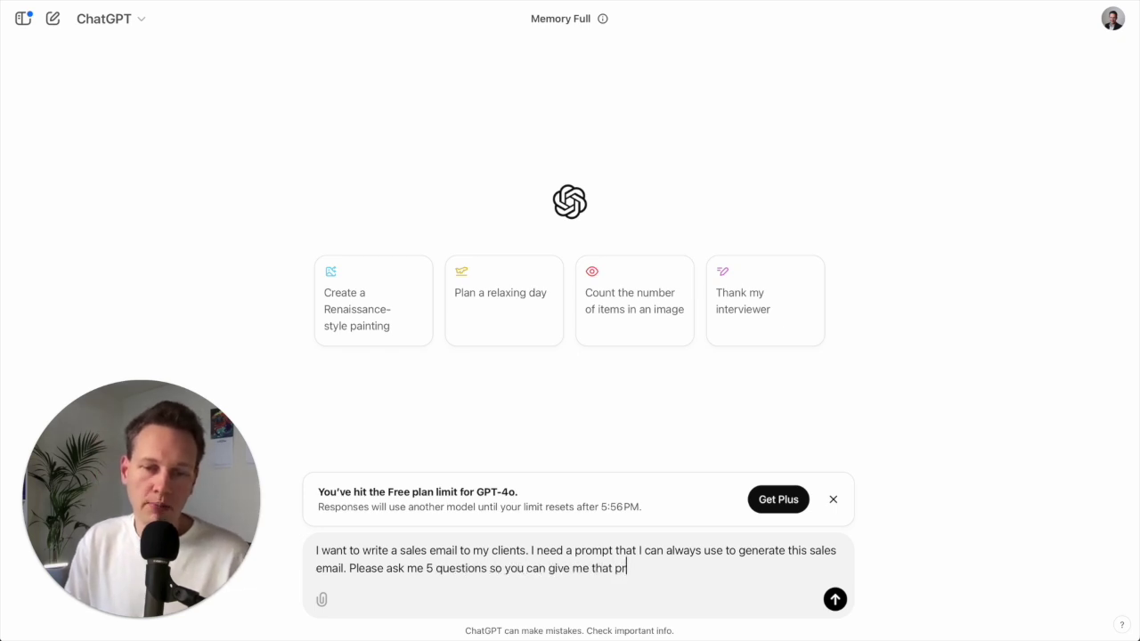
{"action": "type", "text": "ompt."}
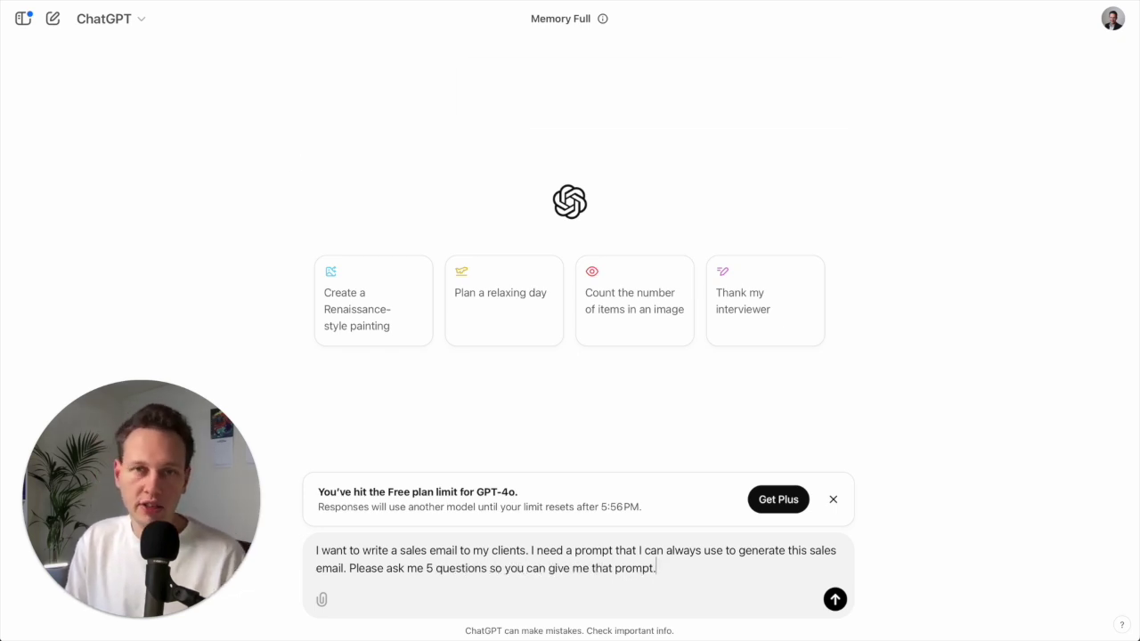
{"action": "key", "text": "Return"}
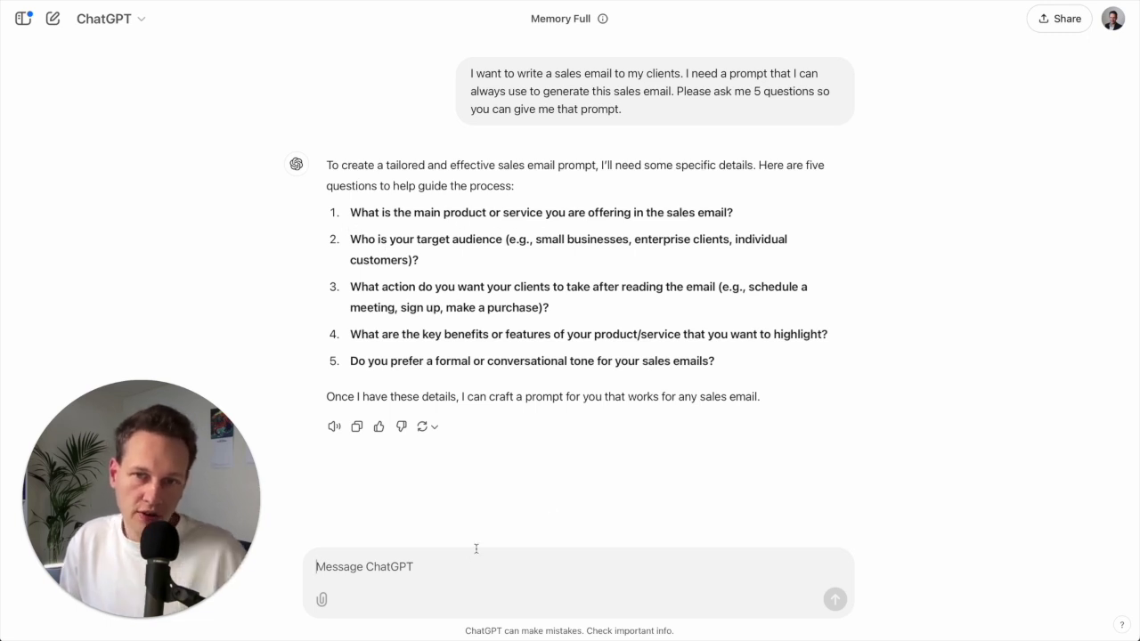
Answer 1 'Tesla Cars' and 2 'Young, cool people who like technology and the environment', starting line 3.
{"action": "type", "text": "1."}
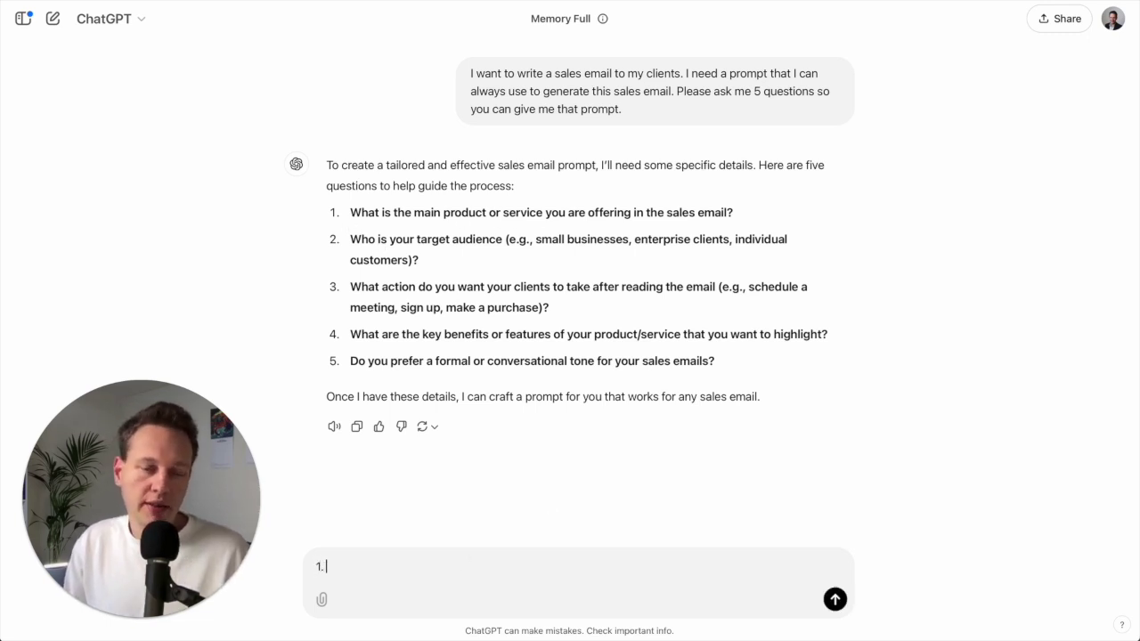
{"action": "type", "text": " Tesla Cars"}
{"action": "key", "text": "shift+Return"}
{"action": "type", "text": "2. "}
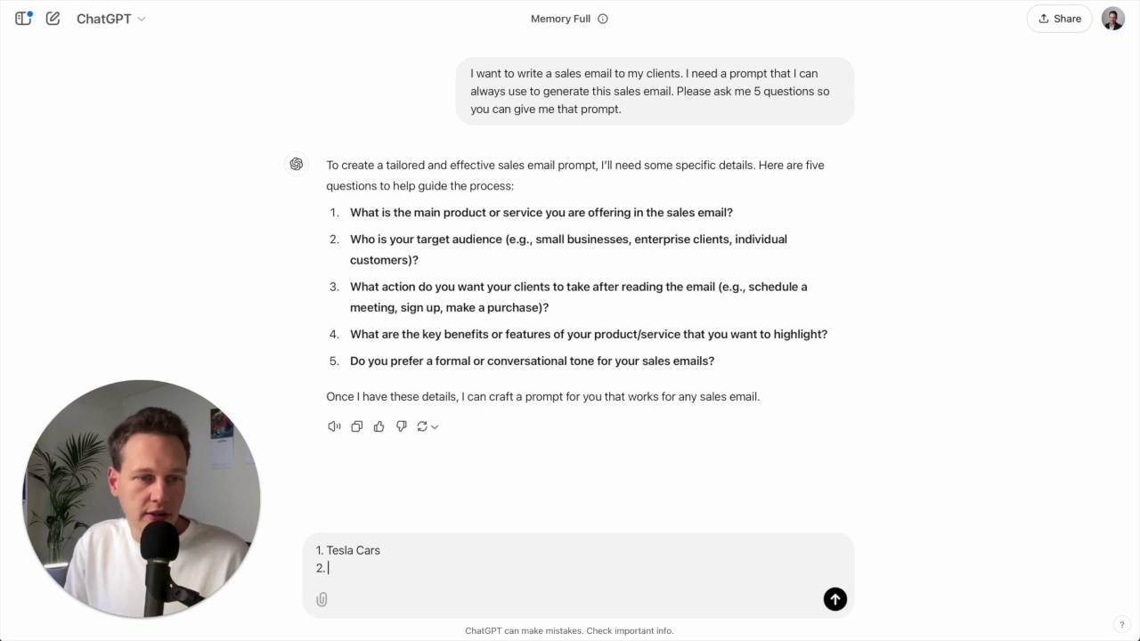
{"action": "type", "text": "Youn"}
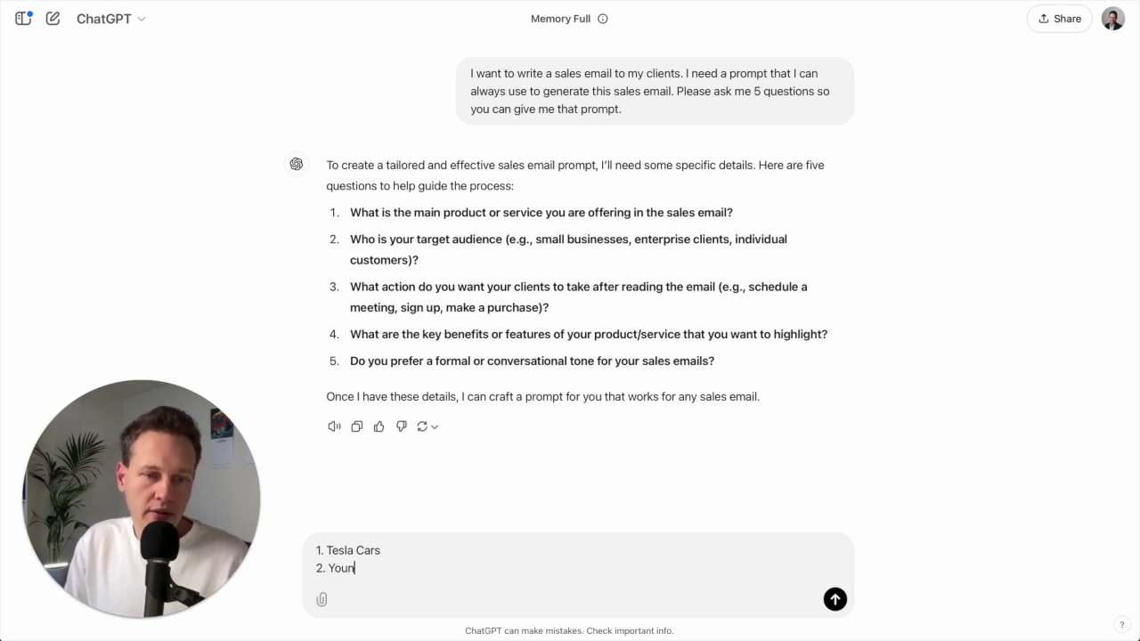
{"action": "type", "text": "g, cool people"}
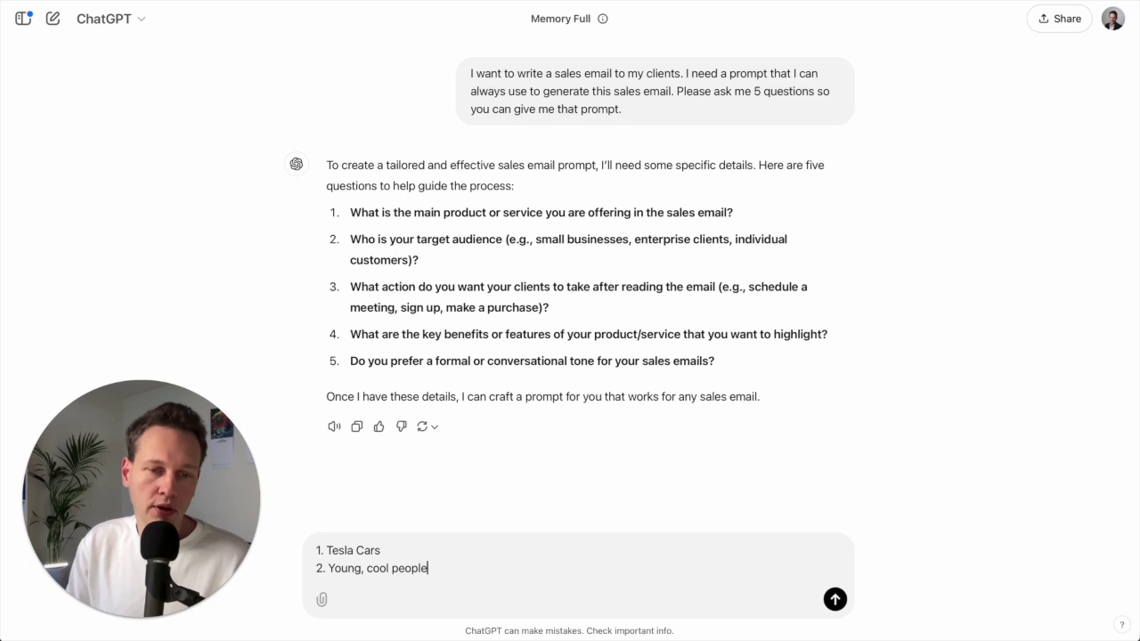
{"action": "type", "text": " who like technol"}
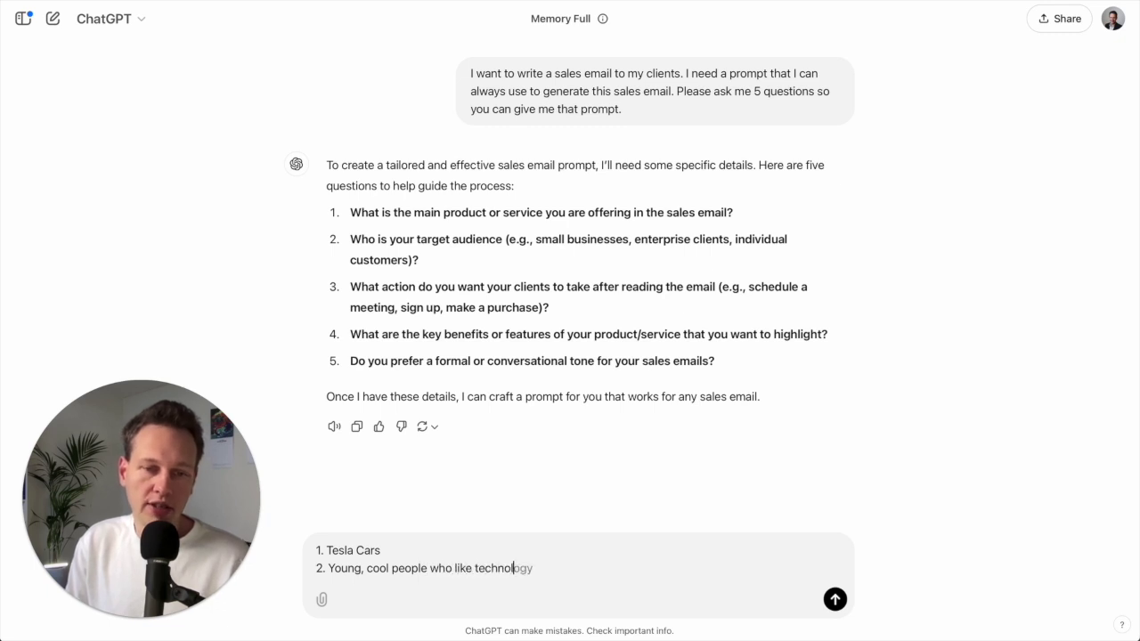
{"action": "type", "text": "ogy and the envior"}
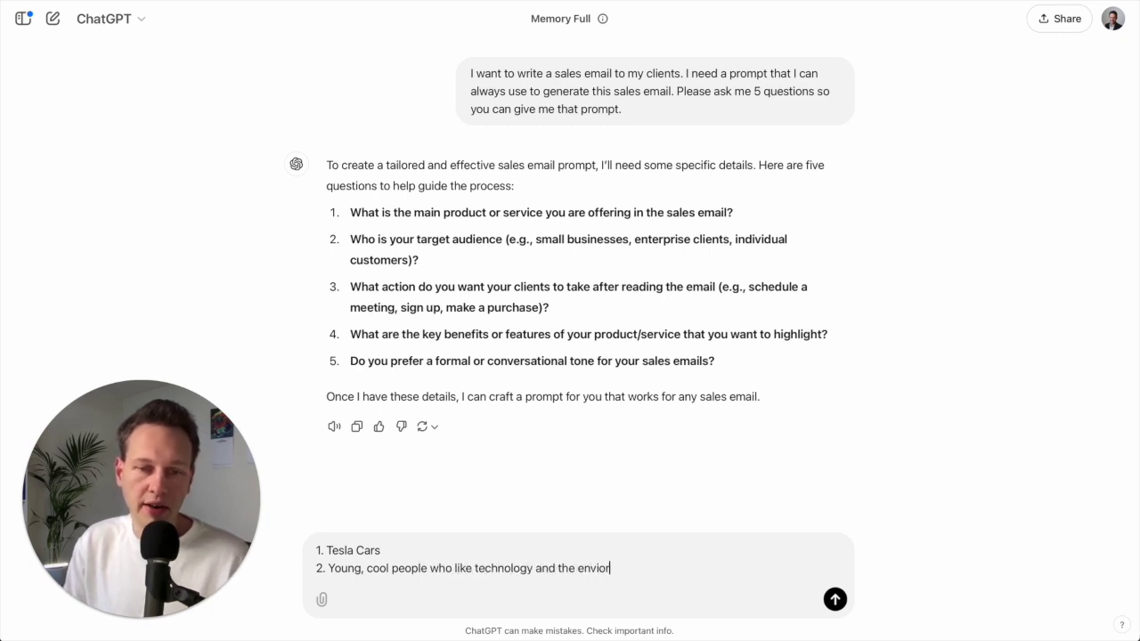
{"action": "type", "text": "nment"}
{"action": "key", "text": "shift+Return"}
{"action": "type", "text": "3."}
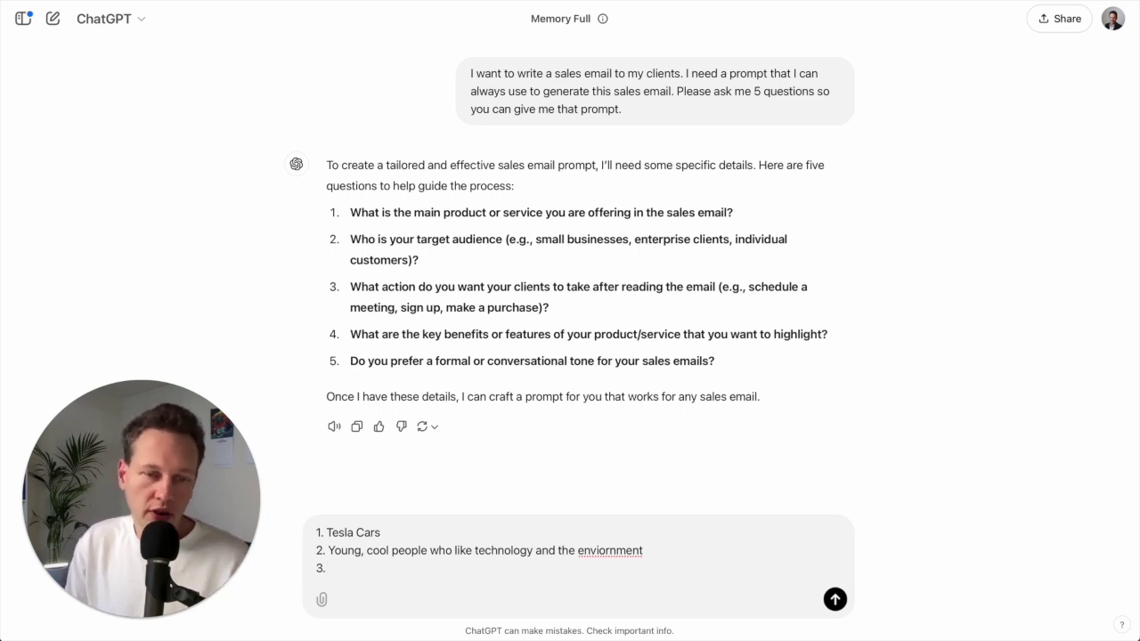
Answer 3 'Schedule a call' and list answer 4's selling points: self-driving software, safety rating, design, eco-friendliness.
{"action": "type", "text": "Sched"}
{"action": "key", "text": "BackSpace"}
{"action": "key", "text": "BackSpace"}
{"action": "type", "text": "edule a call"}
{"action": "key", "text": "shift+Return"}
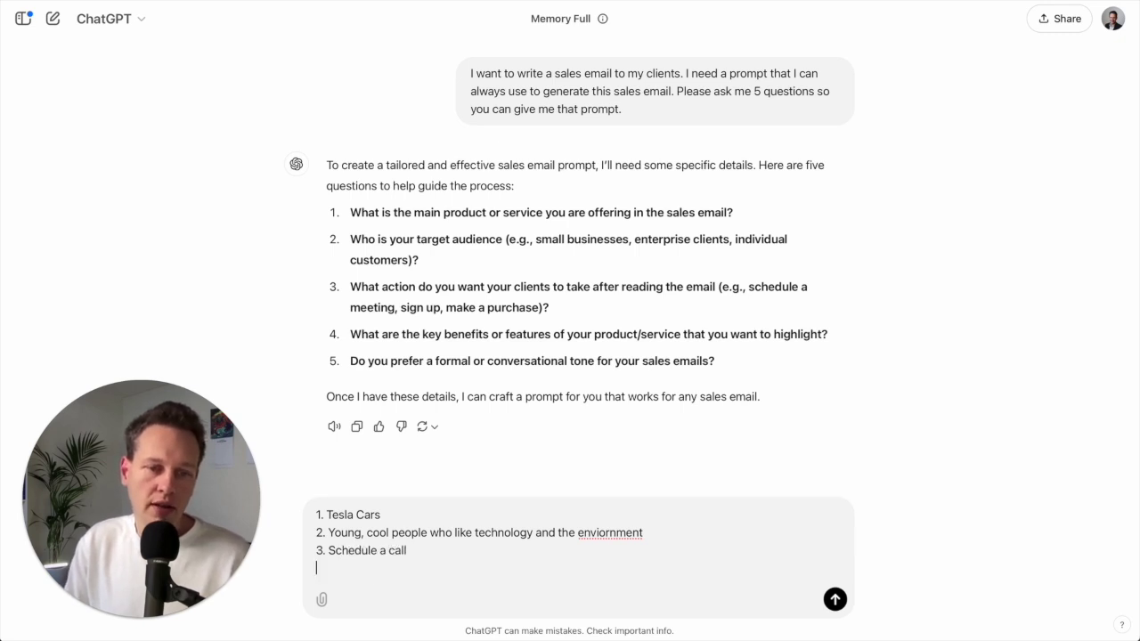
{"action": "type", "text": "4."}
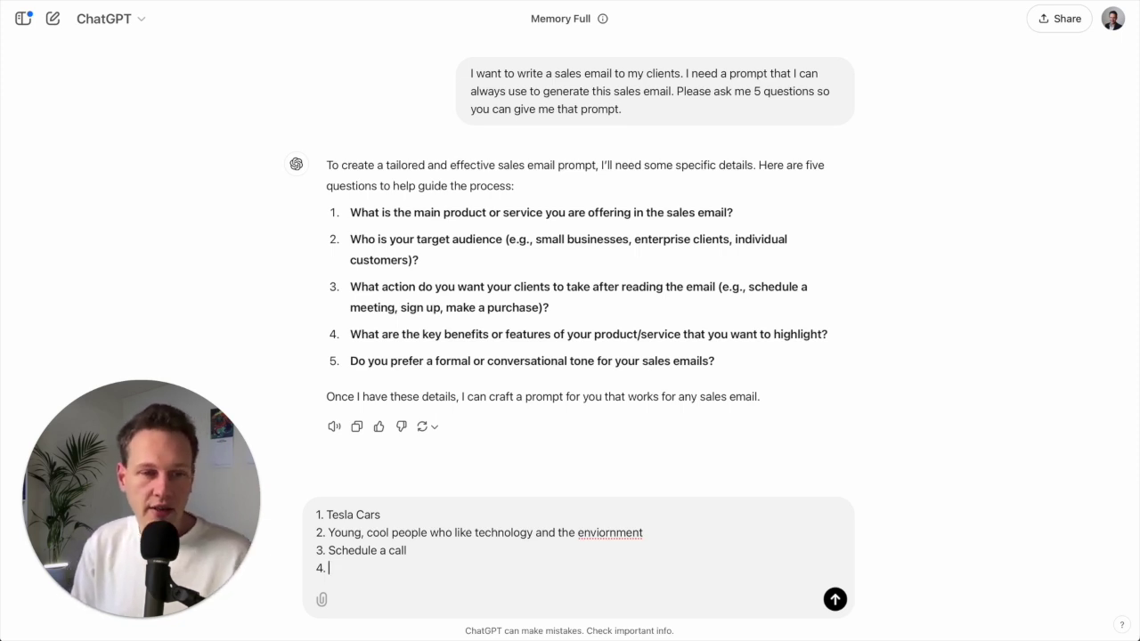
{"action": "type", "text": "best sel"}
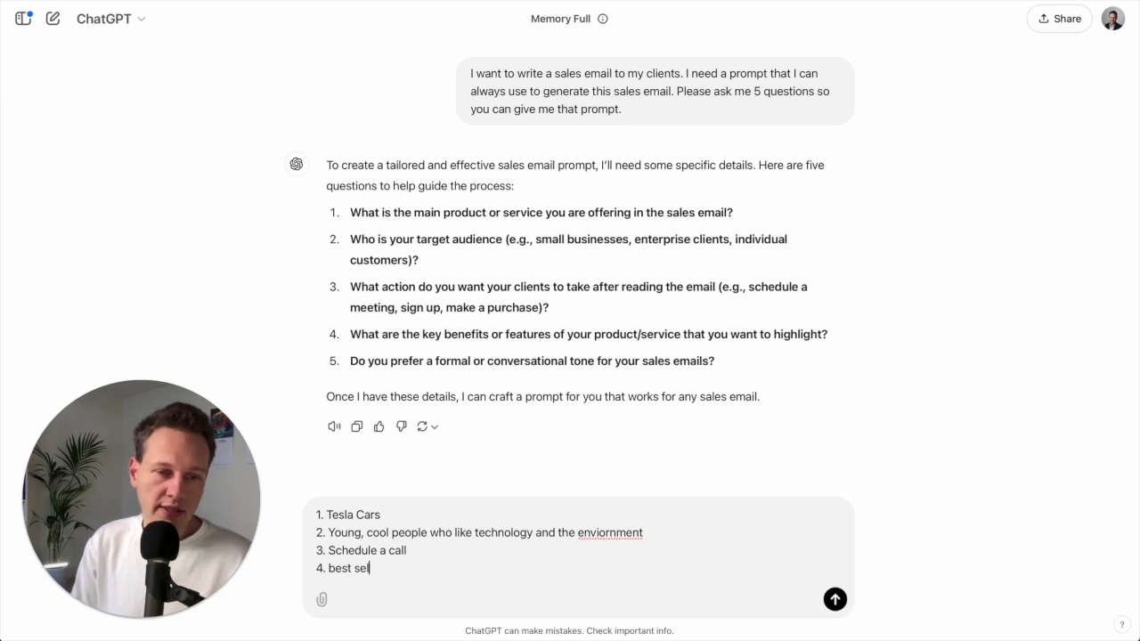
{"action": "type", "text": "f-driving "}
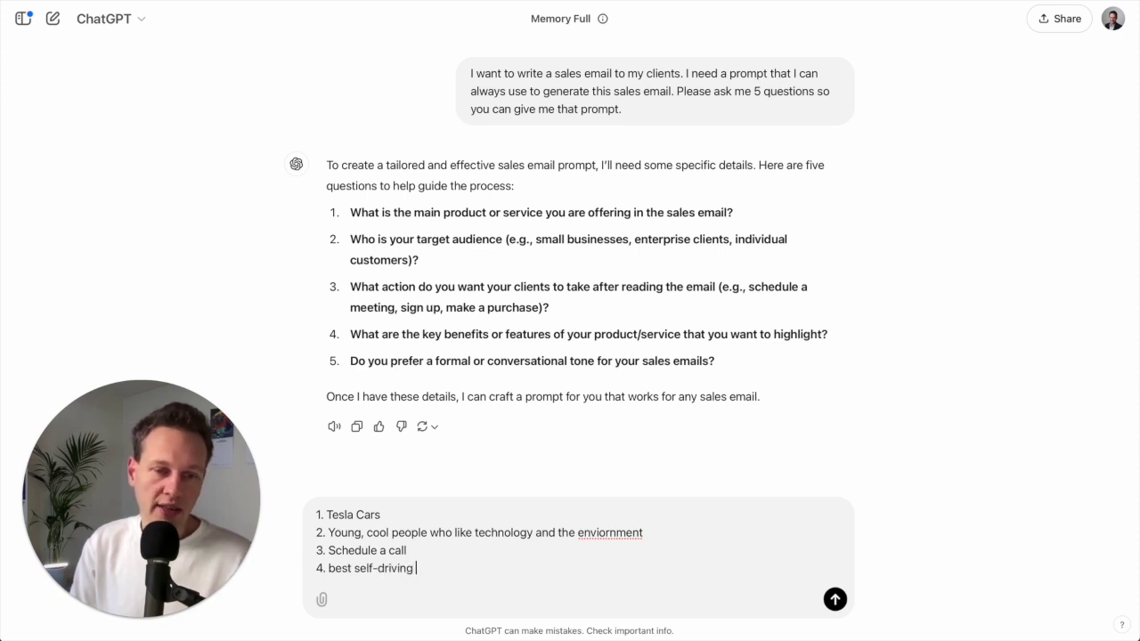
{"action": "type", "text": "software on the marke,t"}
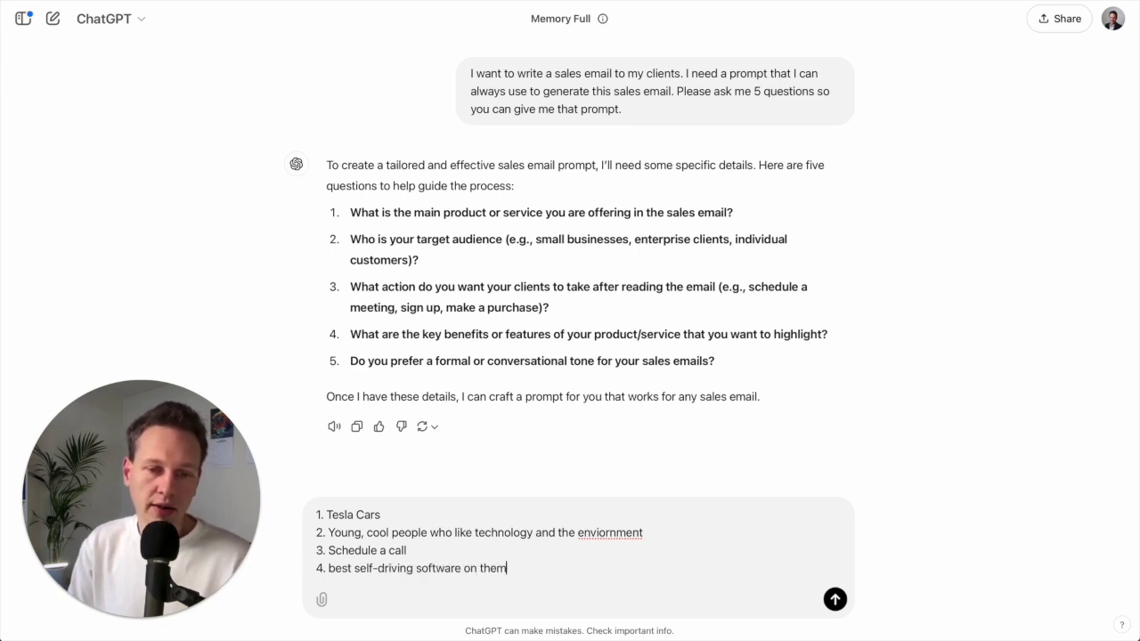
{"action": "key", "text": "BackSpace"}
{"action": "key", "text": "BackSpace"}
{"action": "type", "text": "t, best safte rating"}
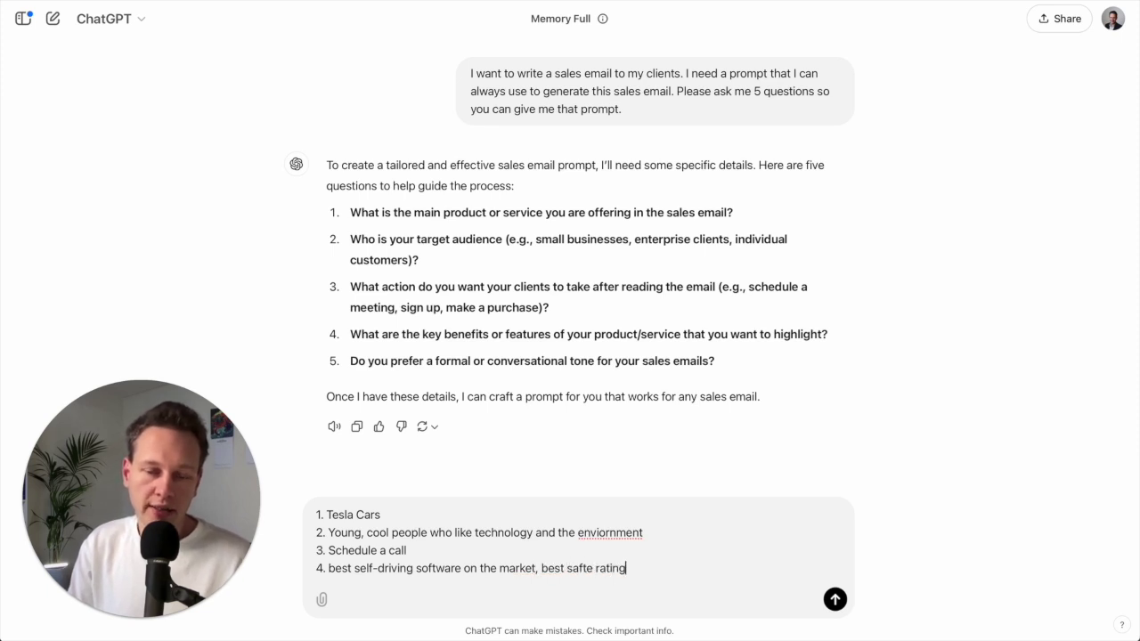
{"action": "type", "text": " on the market, coo"}
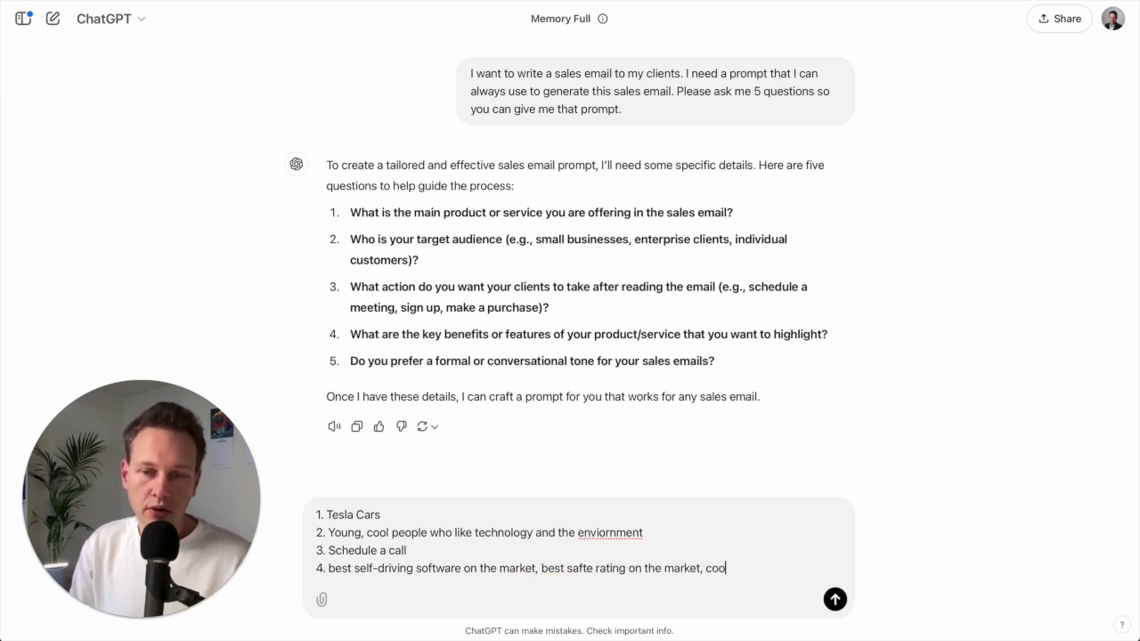
{"action": "type", "text": "lest design, en"}
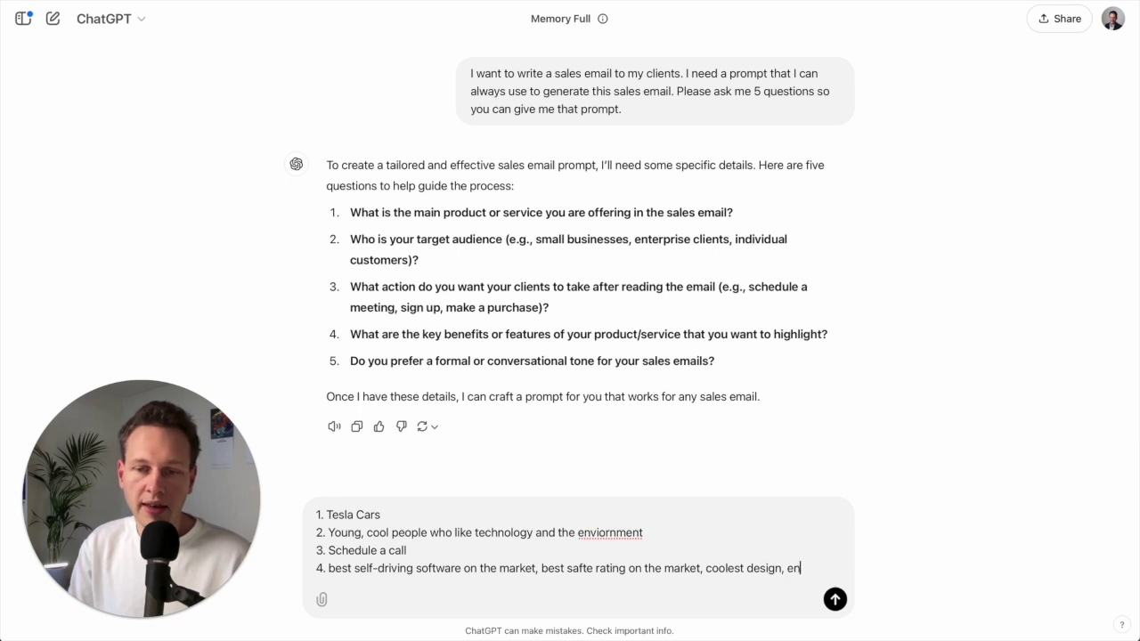
{"action": "type", "text": "vironmentally f"}
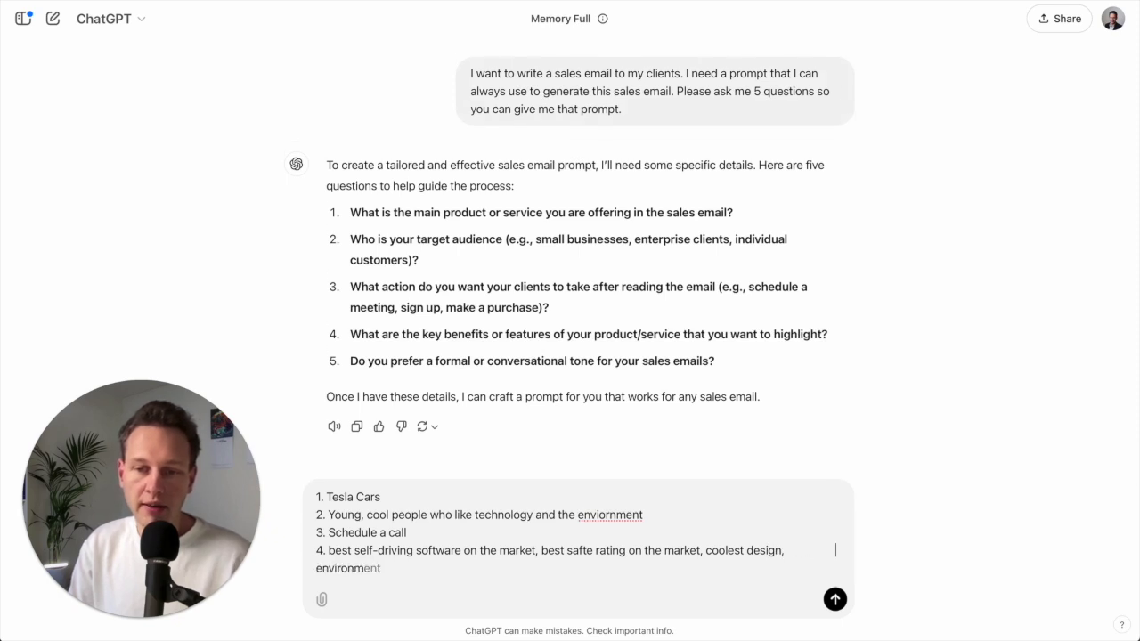
{"action": "type", "text": "rien"}
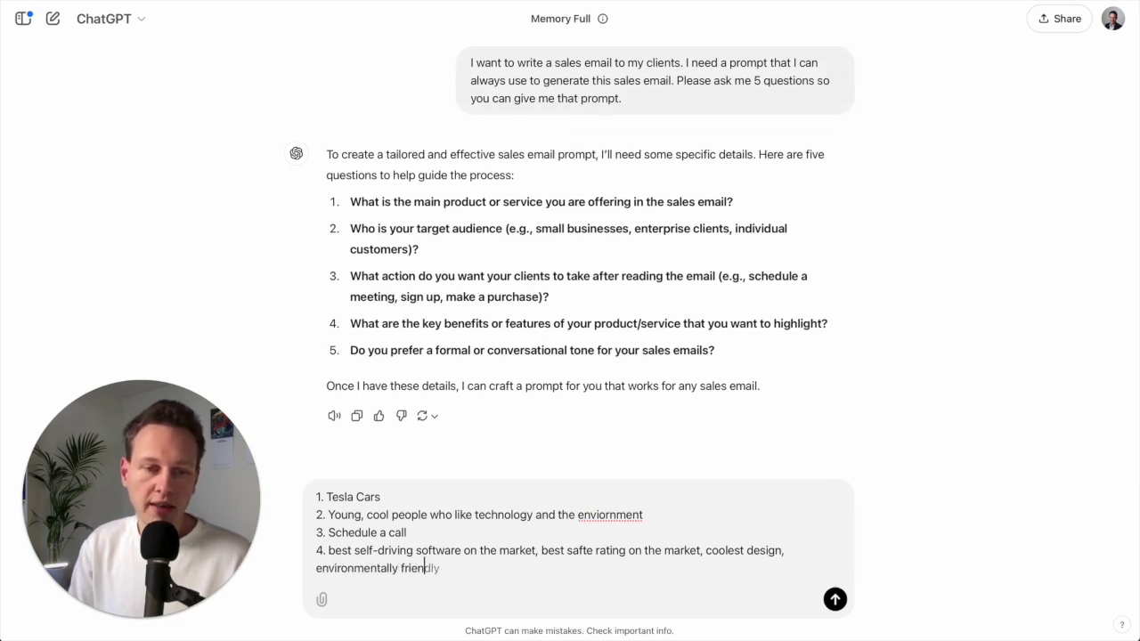
{"action": "type", "text": "dly, cheap to ope"}
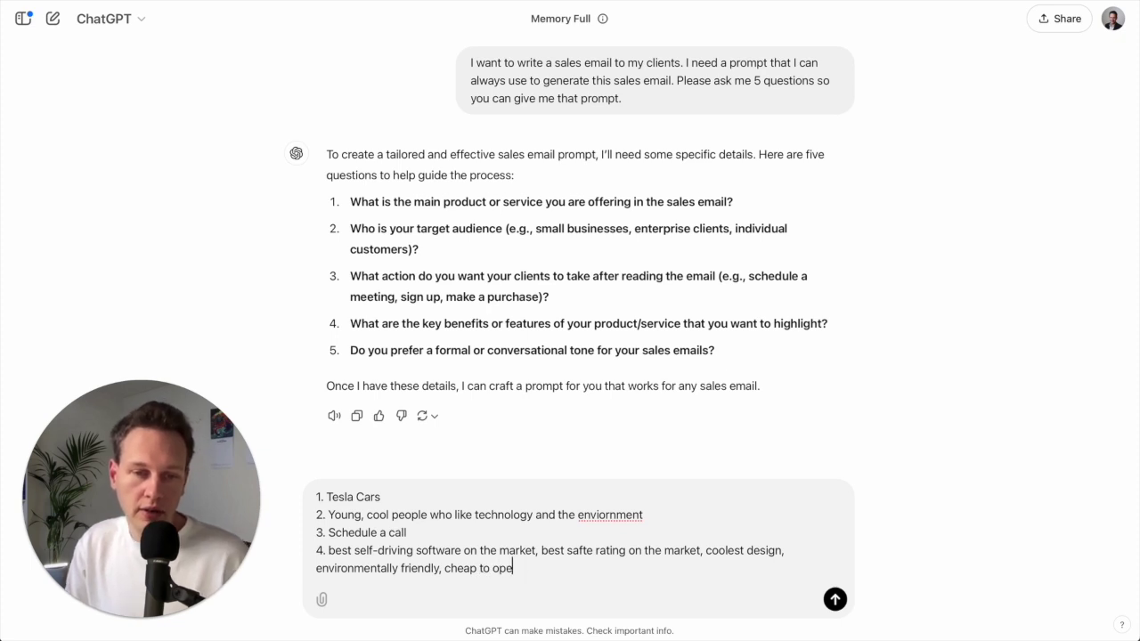
{"action": "type", "text": "rate"}
Answer 5 'Conversational.' and add 'Now please give me the prompt that I can use.'.
{"action": "key", "text": "shift+Return"}
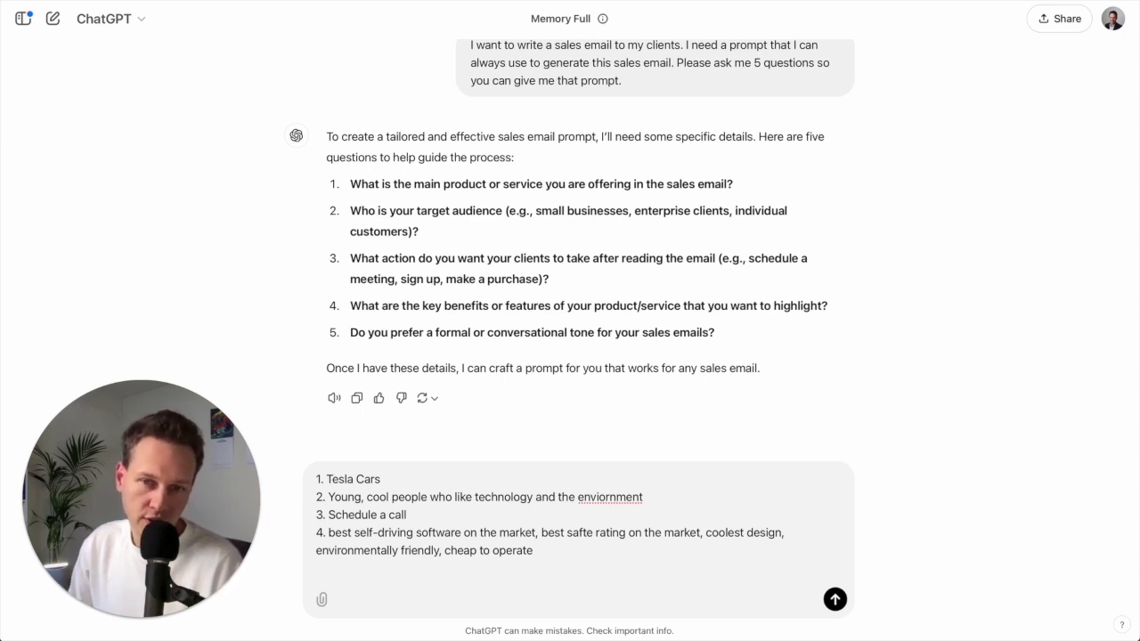
{"action": "type", "text": "5."}
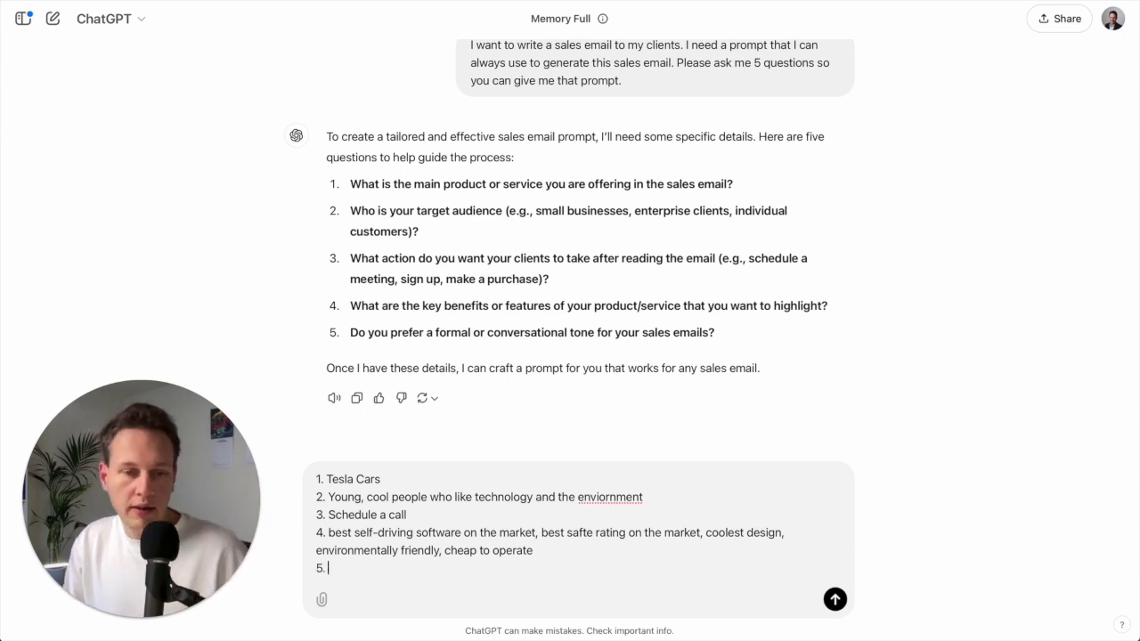
{"action": "type", "text": " Conversat"}
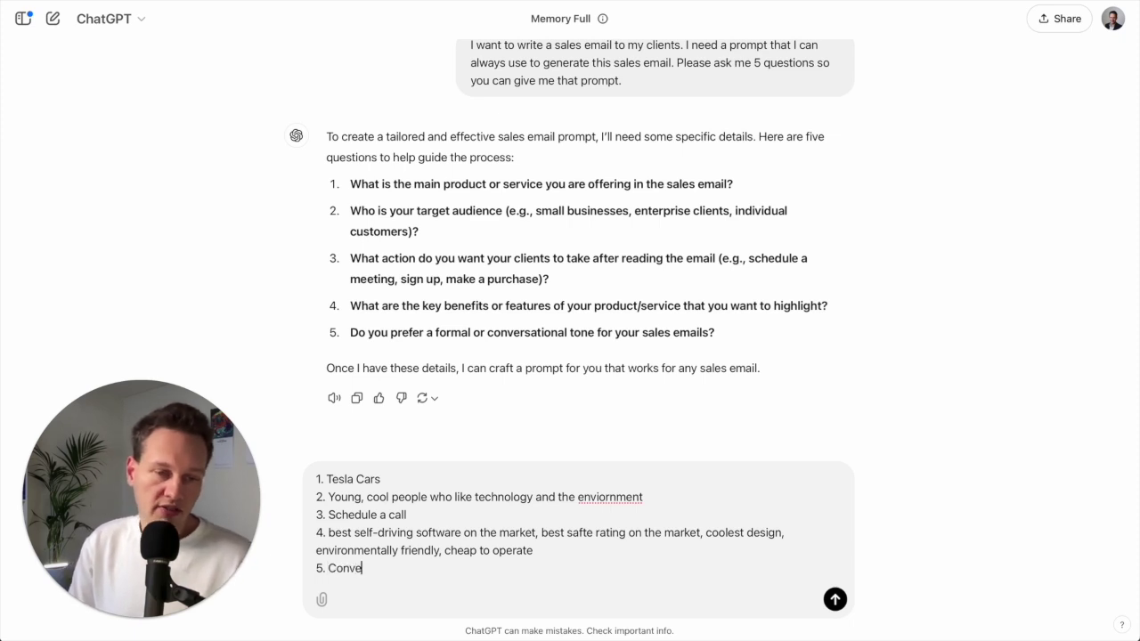
{"action": "key", "text": "BackSpace"}
{"action": "key", "text": "BackSpace"}
{"action": "key", "text": "BackSpace"}
{"action": "key", "text": "BackSpace"}
{"action": "type", "text": "rsational."}
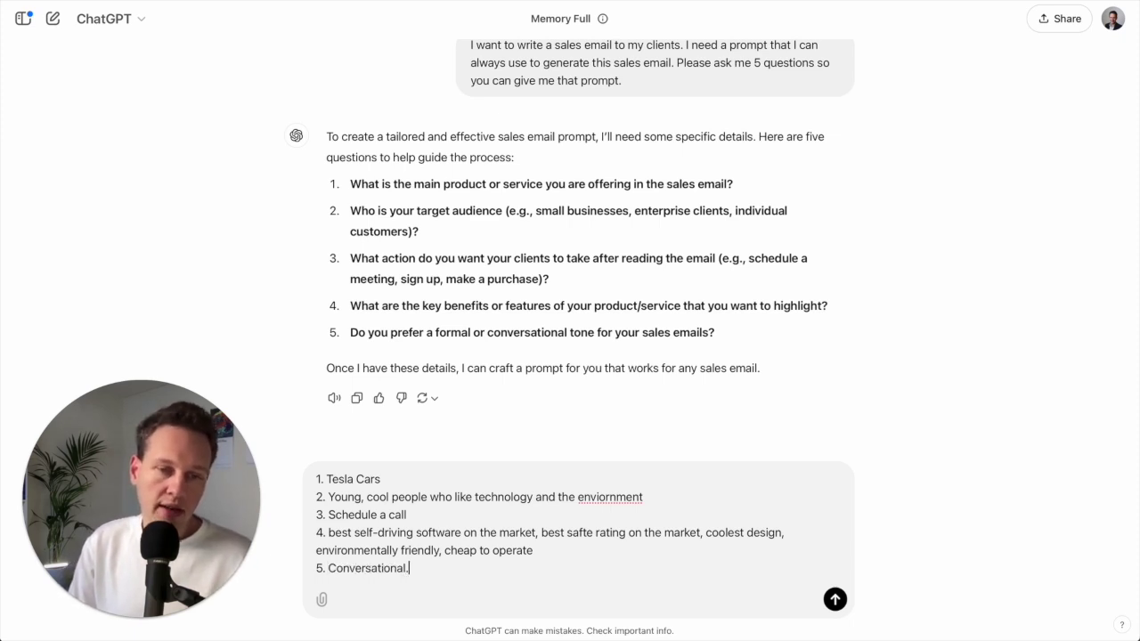
{"action": "key", "text": "shift+Return"}
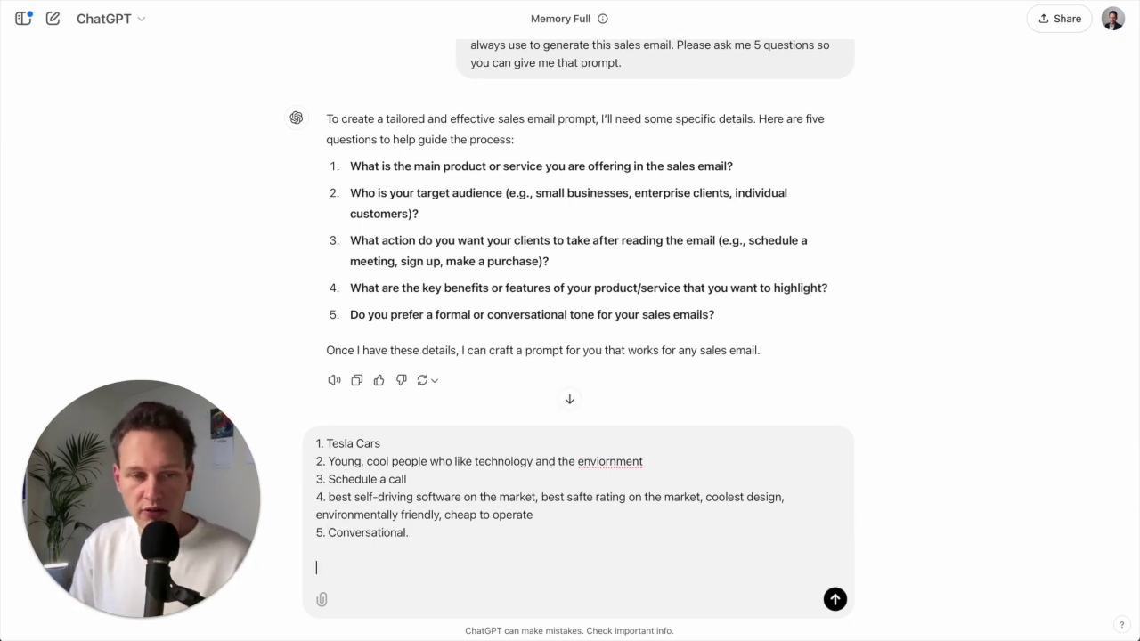
{"action": "type", "text": "Now please give me the prompt that I can use."}
Send the answers and select ChatGPT's returned Prompt for Sales Email to copy it.
{"action": "key", "text": "Return"}
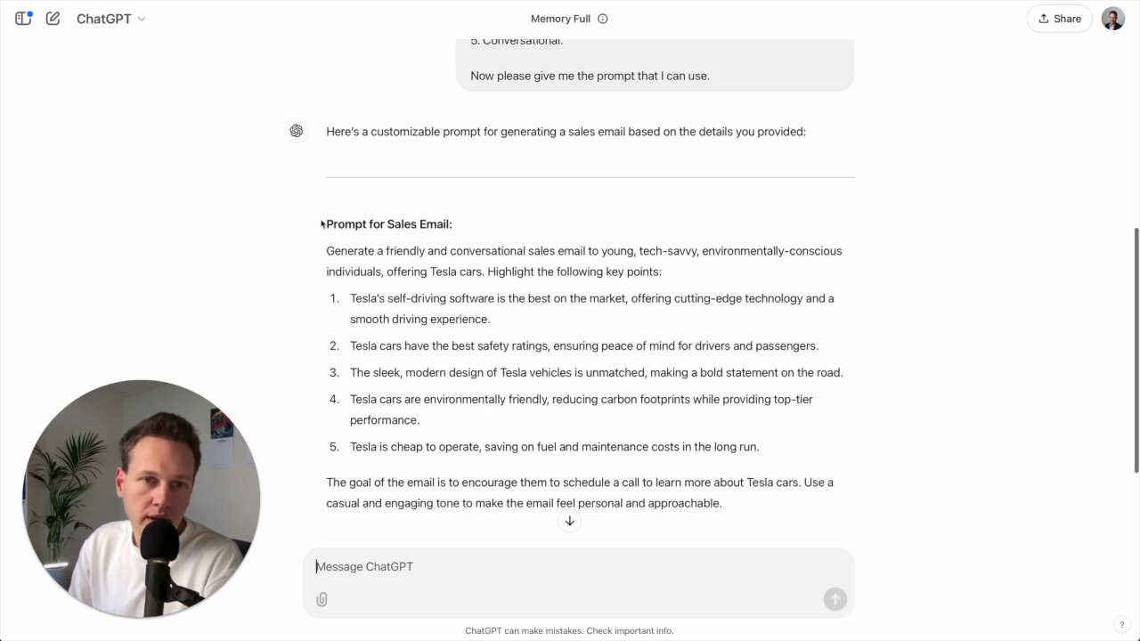
{"action": "left_click_drag", "start_coordinate": [325, 224], "coordinate": [806, 512]}
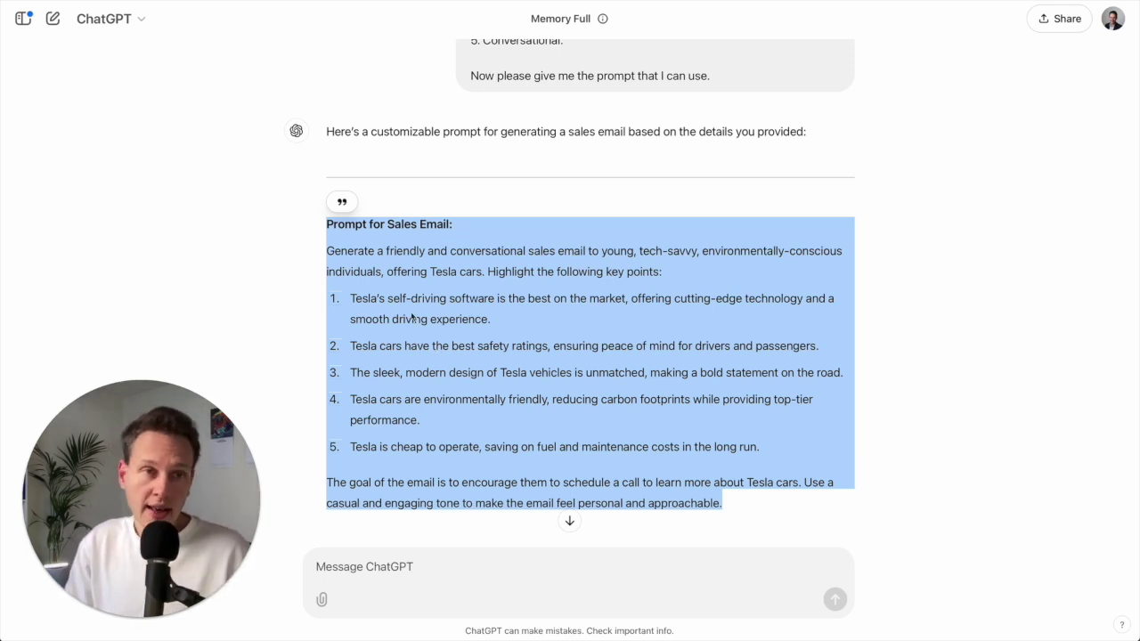
Paste the sales-email prompt into a new chat and review the 'Drive the Future with Tesla' email.
{"action": "left_click", "coordinate": [53, 23]}
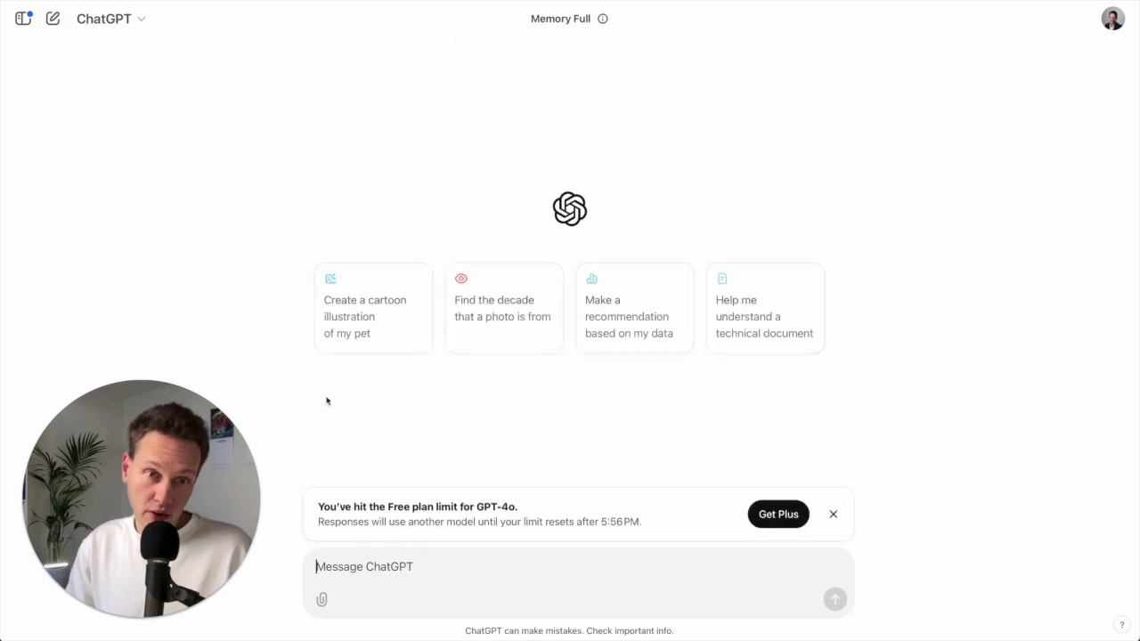
{"action": "left_click", "coordinate": [369, 565]}
{"action": "type", "text": "Prompt for Sales Email:  Generate a friendly and conversational sales email to young, tech-savvy, environmentally-conscious individuals, offering Tesla cars. Highlight the following key points:  Tesla’s self-driving software is the best on the market, offering cutting-edge technology and a smooth driving experience. Tesla cars have the best safety ratings, ensuring peace of mind for drivers and passengers. The sleek, modern design of Tesla vehicles is unmatched, making a bold statement on the road. Tesla cars are environmentally friendly, reducing carbon footprints while providing top-tier performance. Tesla is cheap to operate, saving on fuel and maintenance costs in the long run. The goal of the email is to encourage them to schedule a call to learn more about Tesla cars. Use a casual and engaging tone to make the email feel personal and approachable."}
{"action": "key", "text": "Return"}
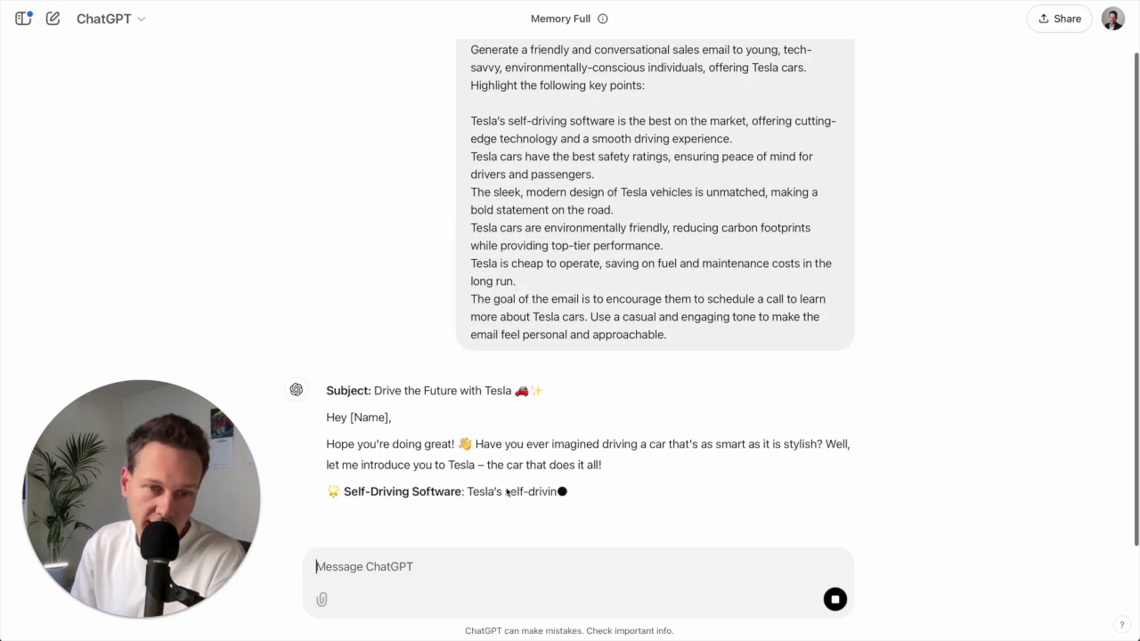
{"action": "scroll", "coordinate": [571, 281], "scroll_direction": "up", "scroll_amount": 2}
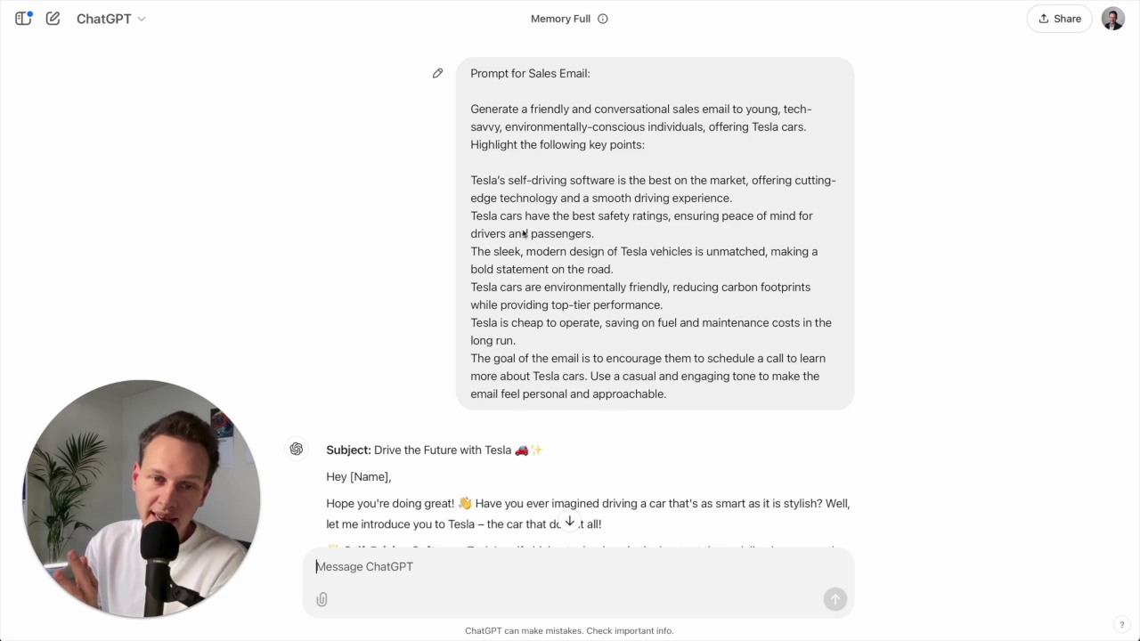
{"action": "scroll", "coordinate": [633, 539], "scroll_direction": "down", "scroll_amount": 3}
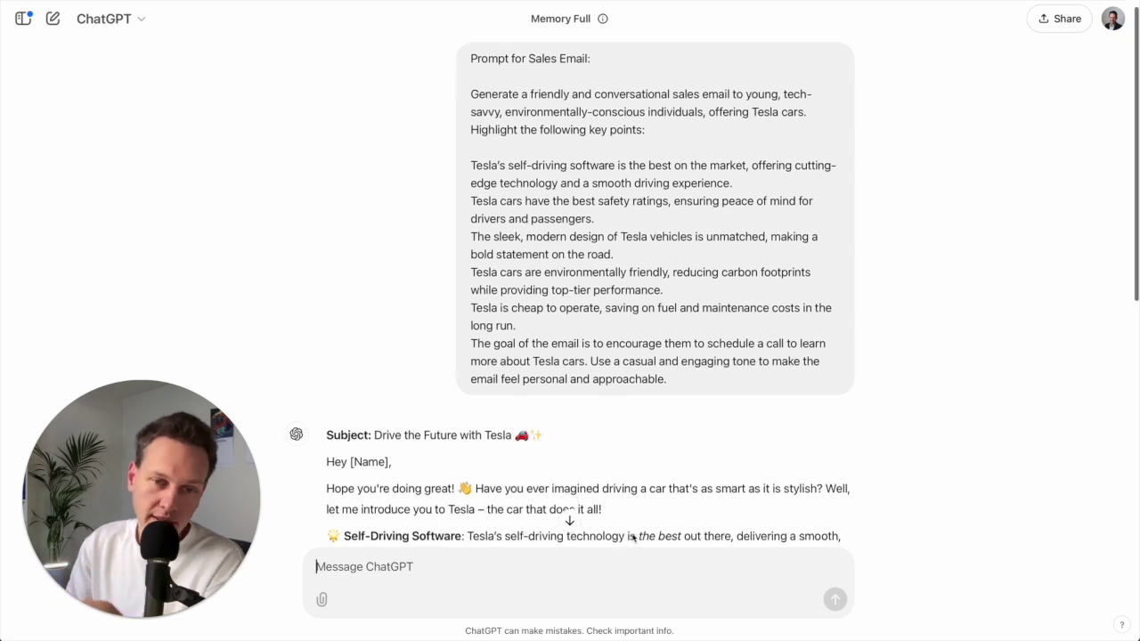
{"action": "scroll", "coordinate": [633, 539], "scroll_direction": "down", "scroll_amount": 2}
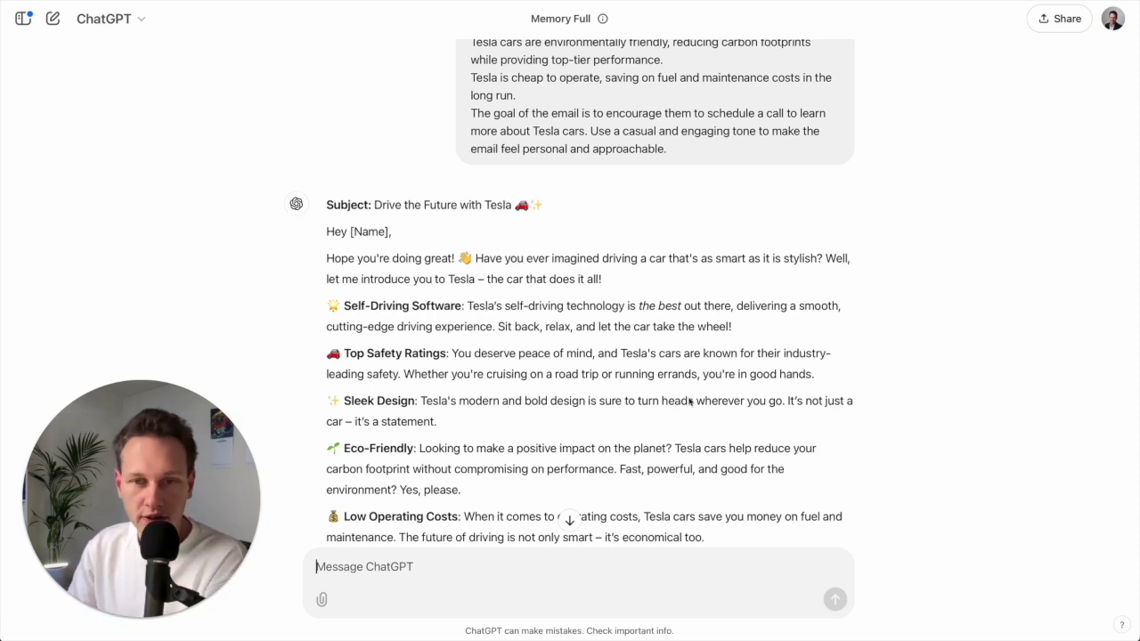
{"action": "scroll", "coordinate": [694, 395], "scroll_direction": "down", "scroll_amount": 2}
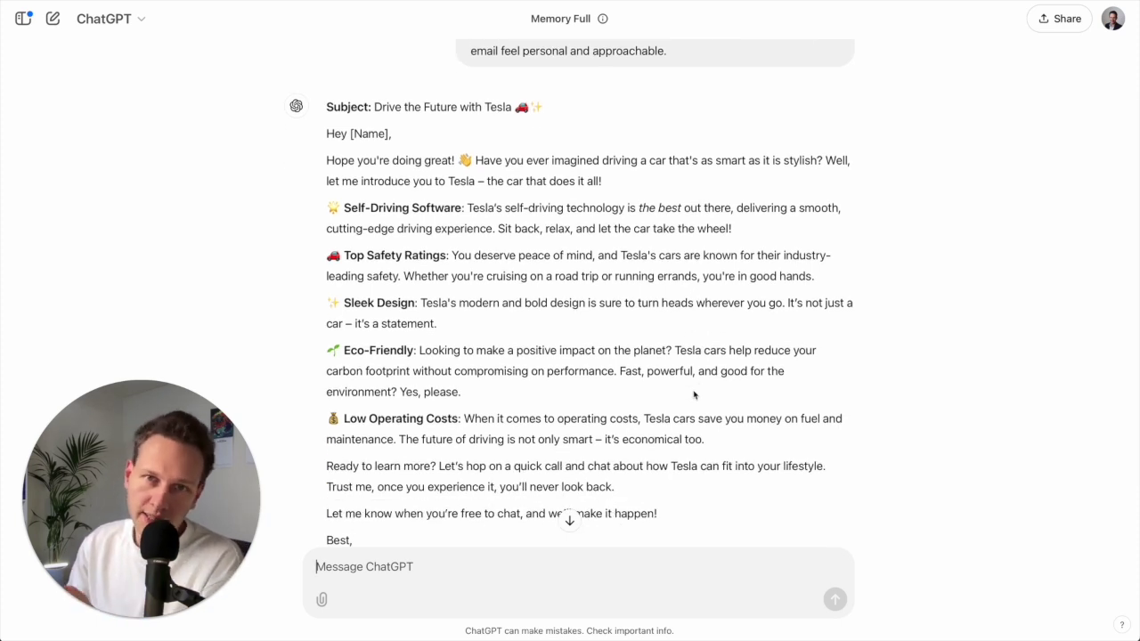